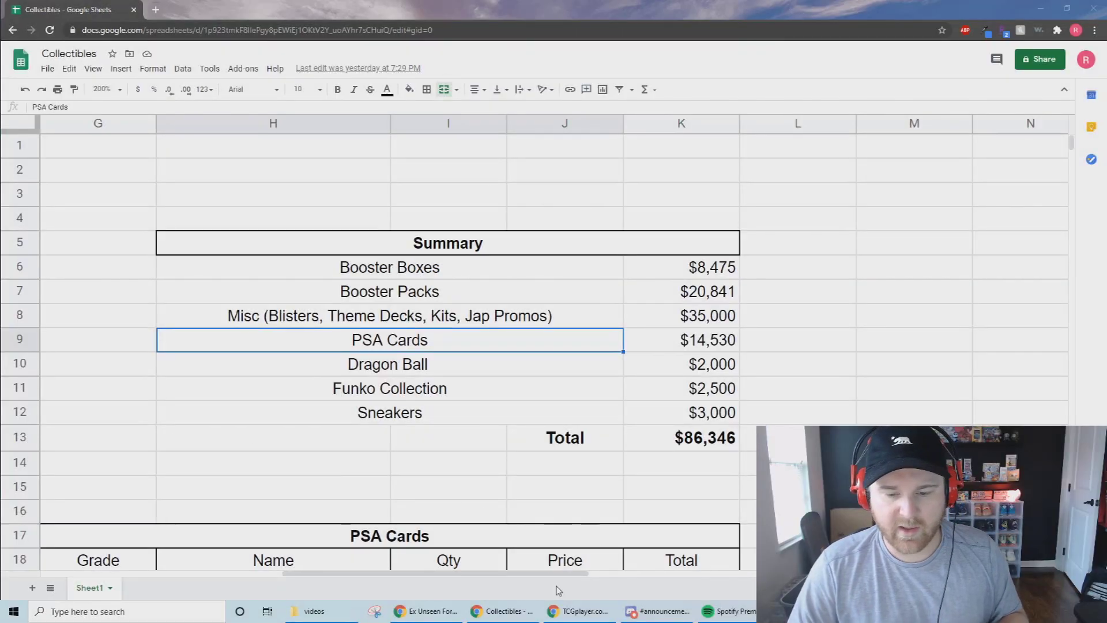
Check the Summary values K6:K9, then scroll left to the Booster Boxes table and its $8,475 subtotal.
drag(548, 575, 570, 539)
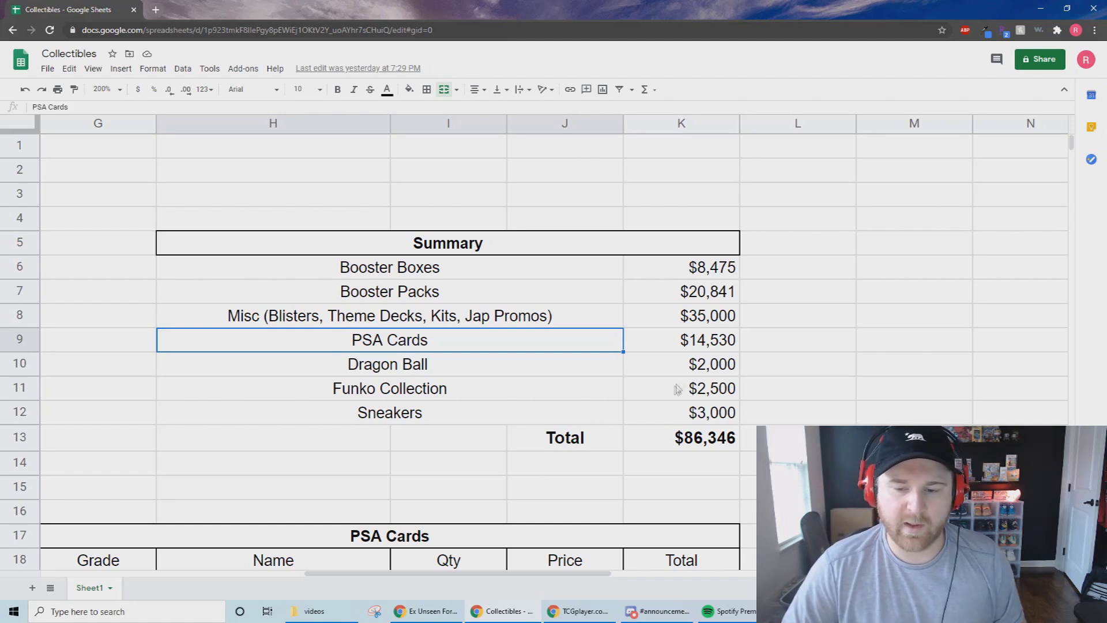
drag(687, 372, 673, 415)
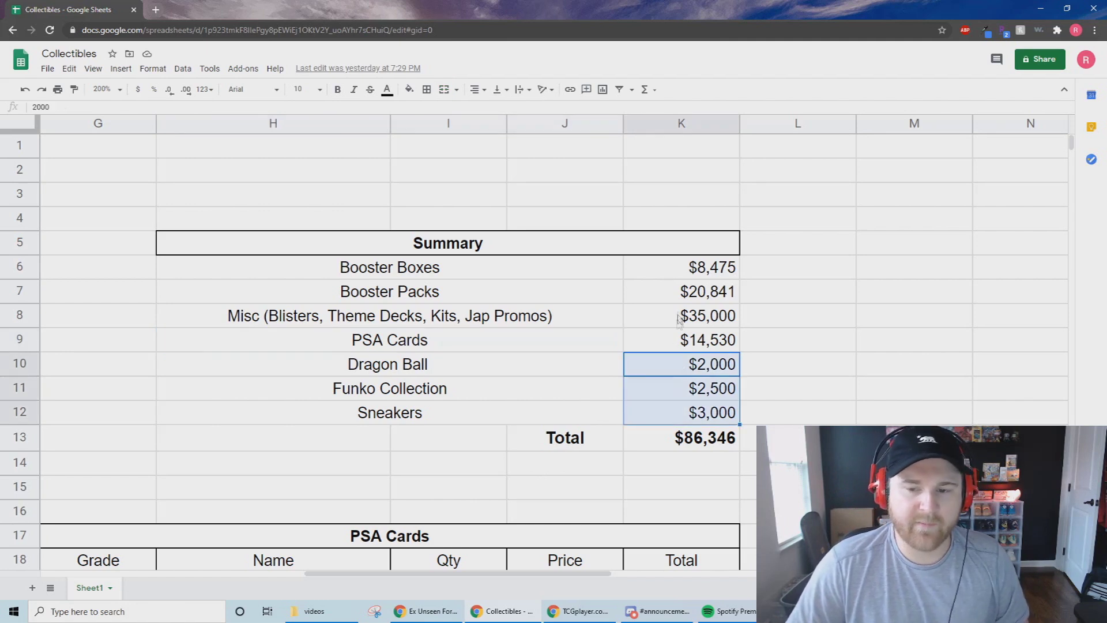
click(673, 271)
drag(673, 271, 671, 343)
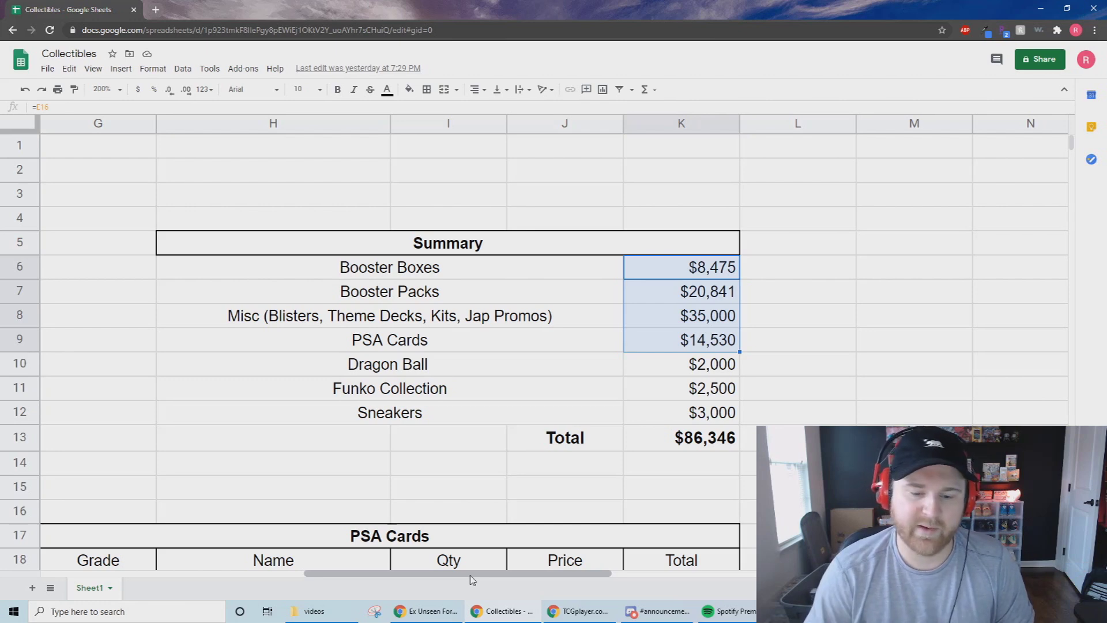
drag(470, 576, 196, 551)
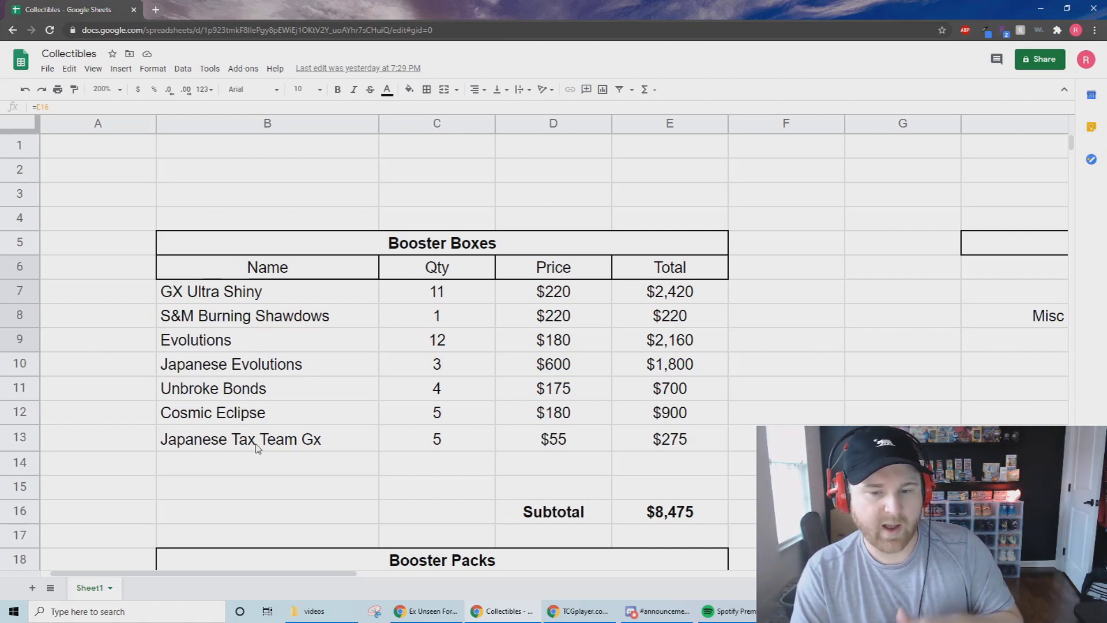
Change the Evolutions box price in D9 to $220.
click(500, 340)
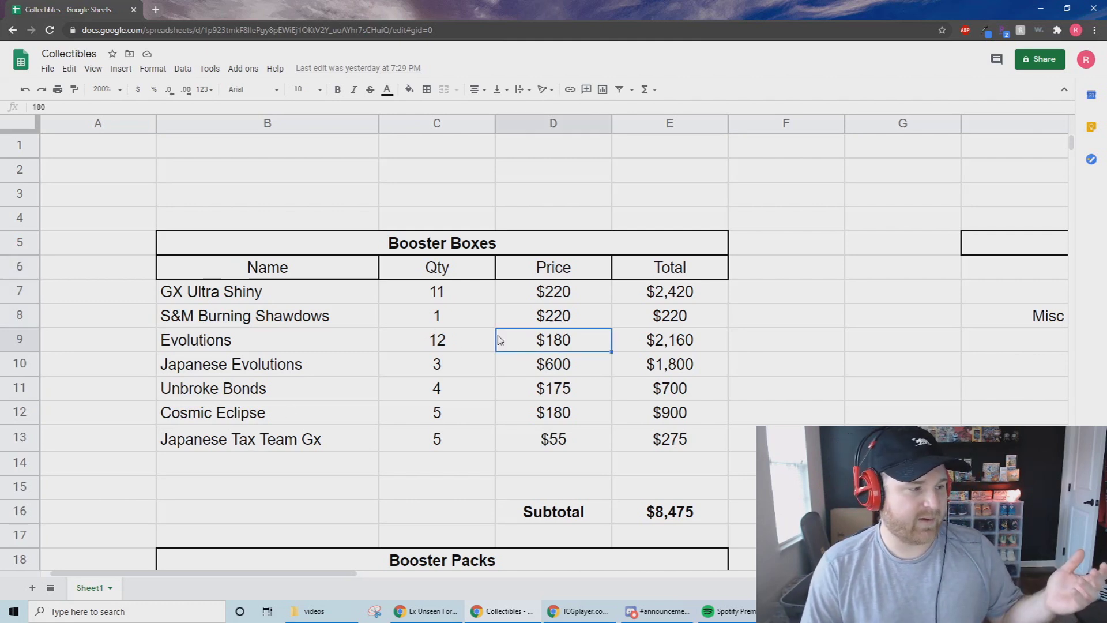
text(22)
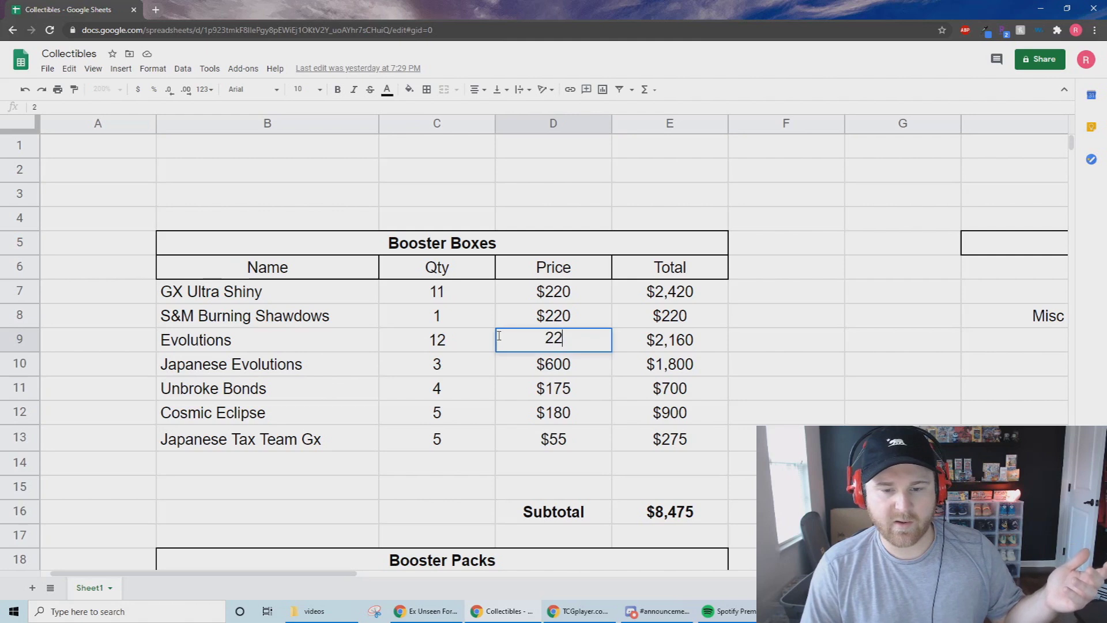
text(0)
key(Return)
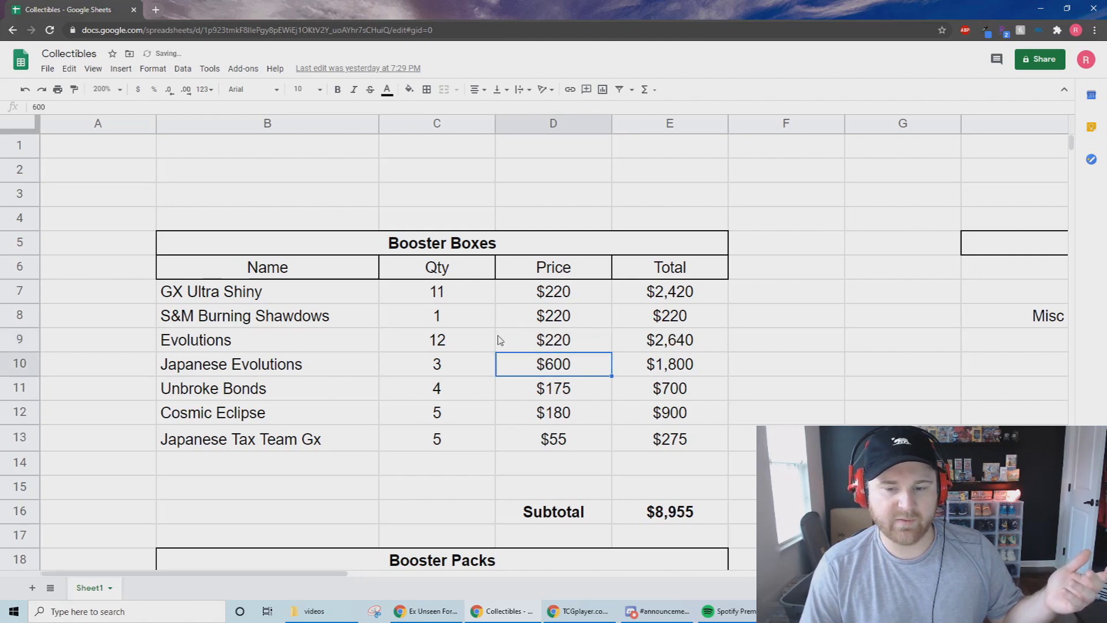
click(500, 340)
text(180)
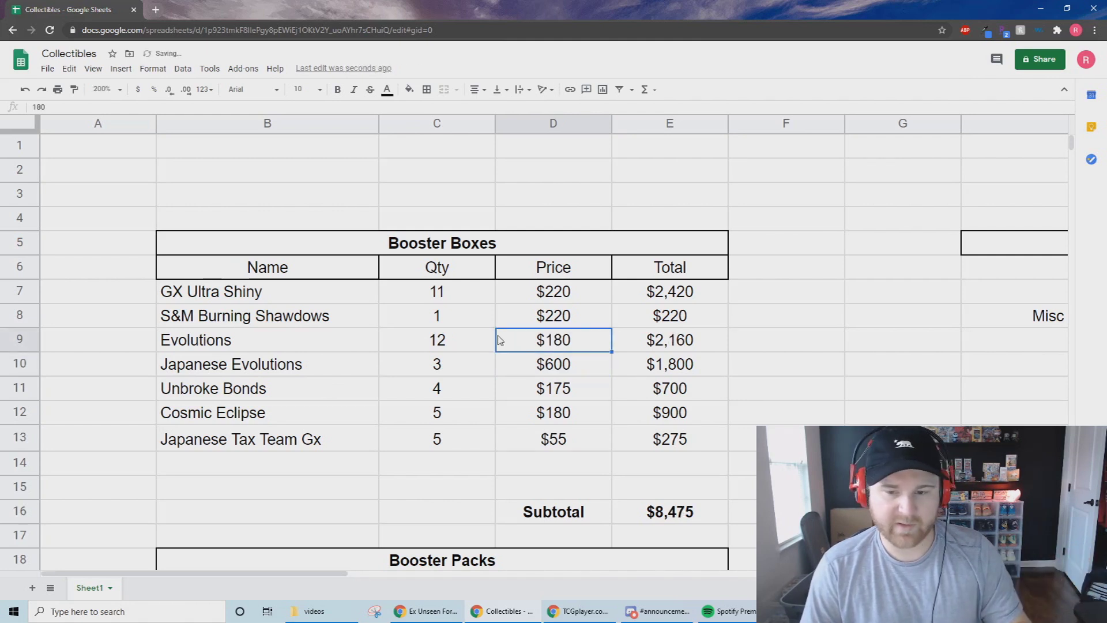
text(220)
key(Return)
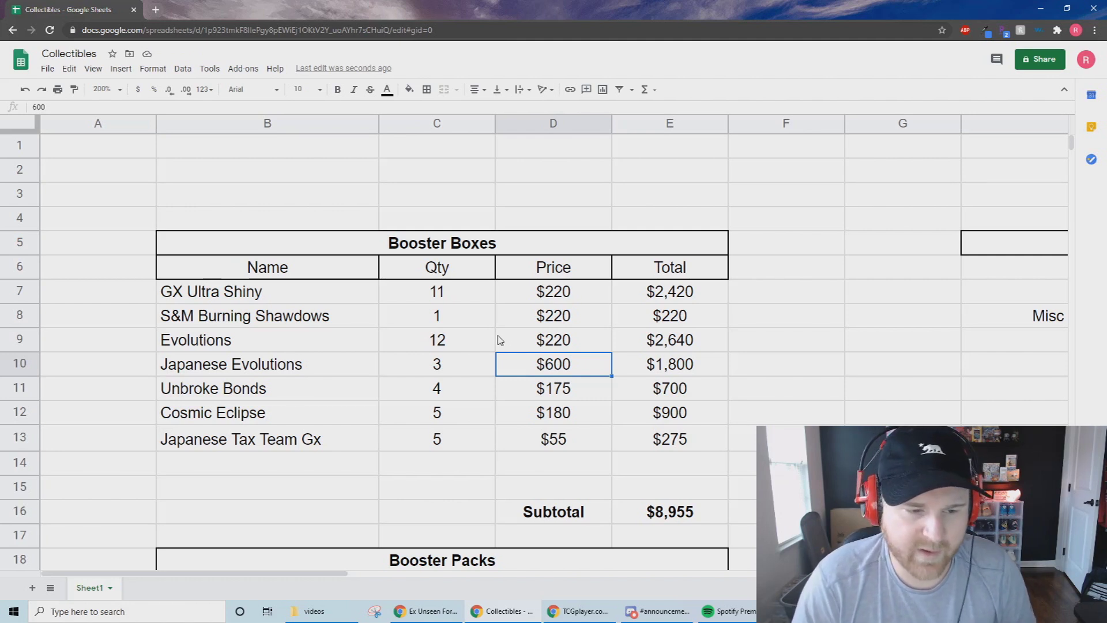
Correct 'Unbroke Bonds' in B11 to 'Unbroken Bonds', then check the Cosmic Eclipse quantity.
click(254, 394)
click(61, 107)
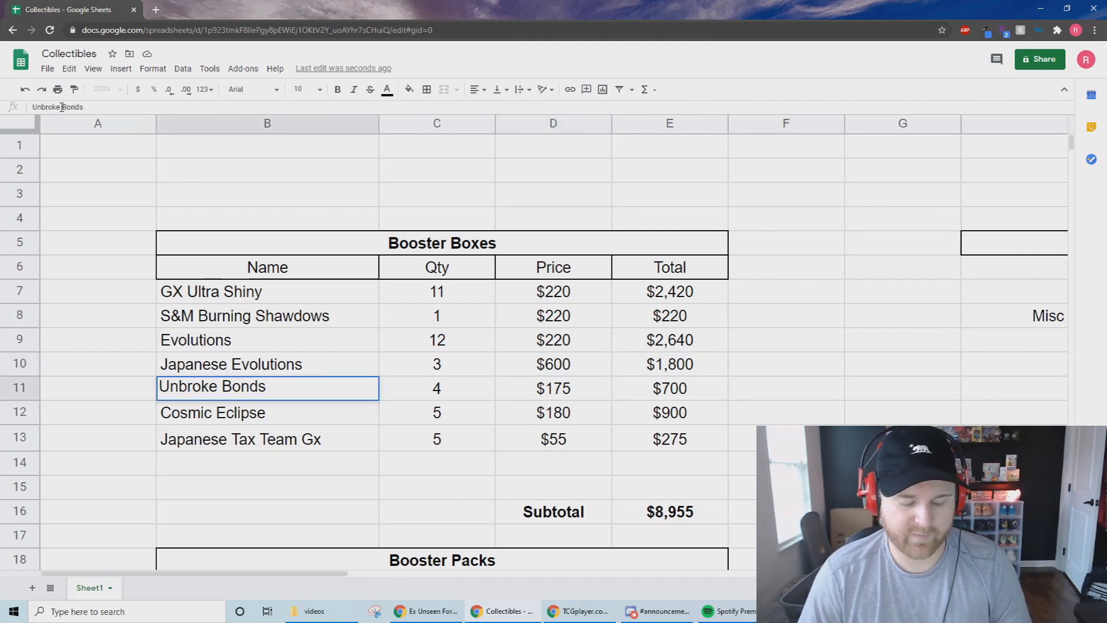
text(n)
key(Return)
key(Up)
key(Right)
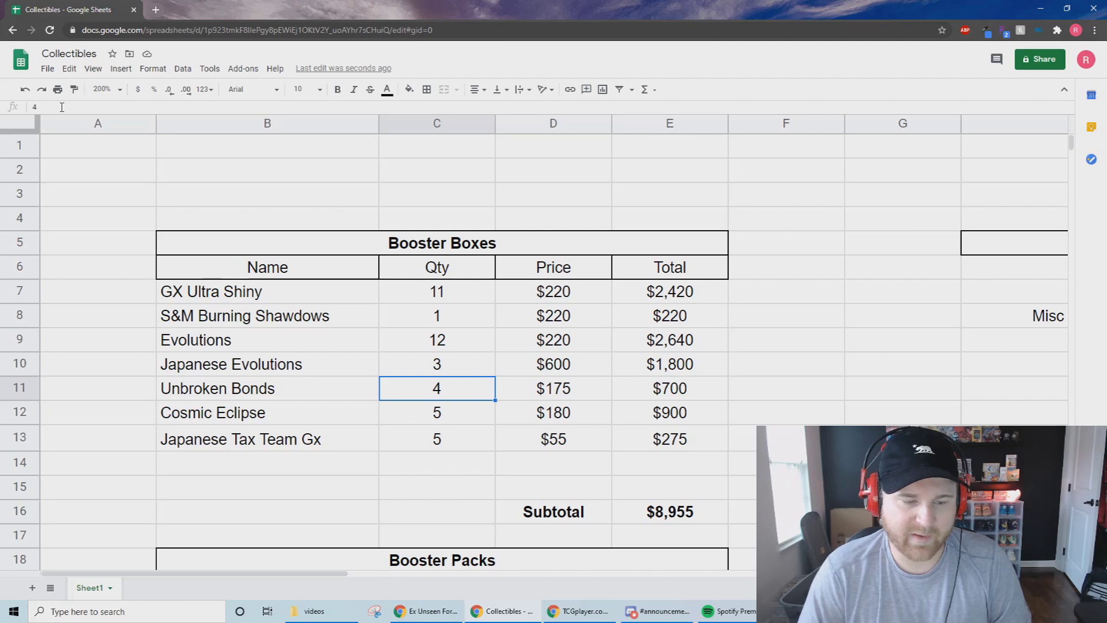
key(Down)
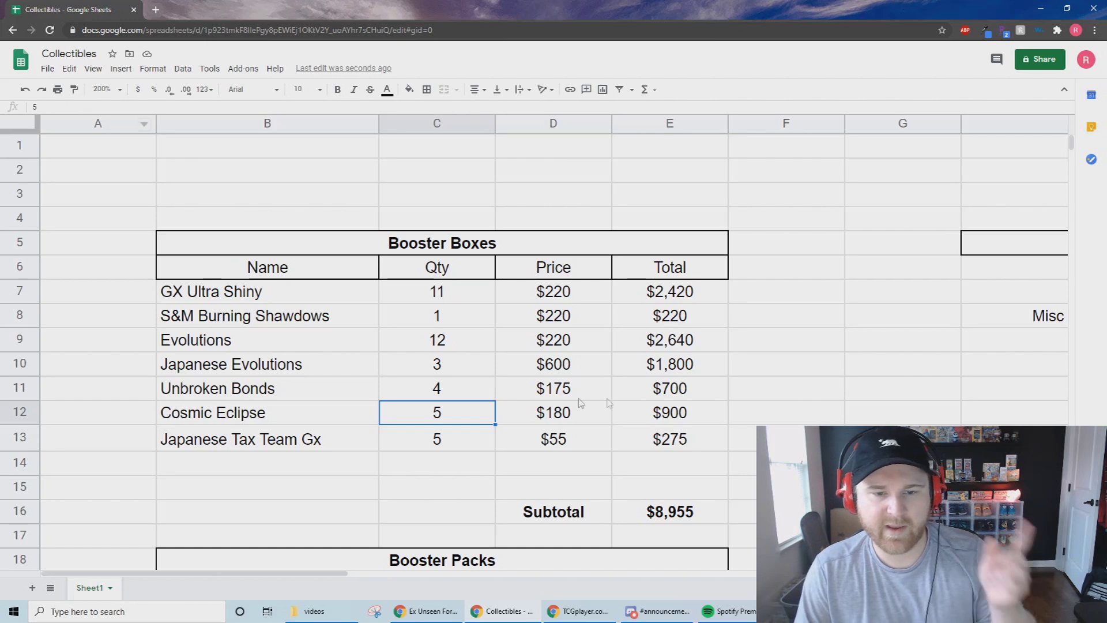
Check Booster Packs values: Jungle 1st Ed (0, no price), Fossil 1st Ed $350, Base Set 2 quantity 14.
scroll(595, 408, down, 5)
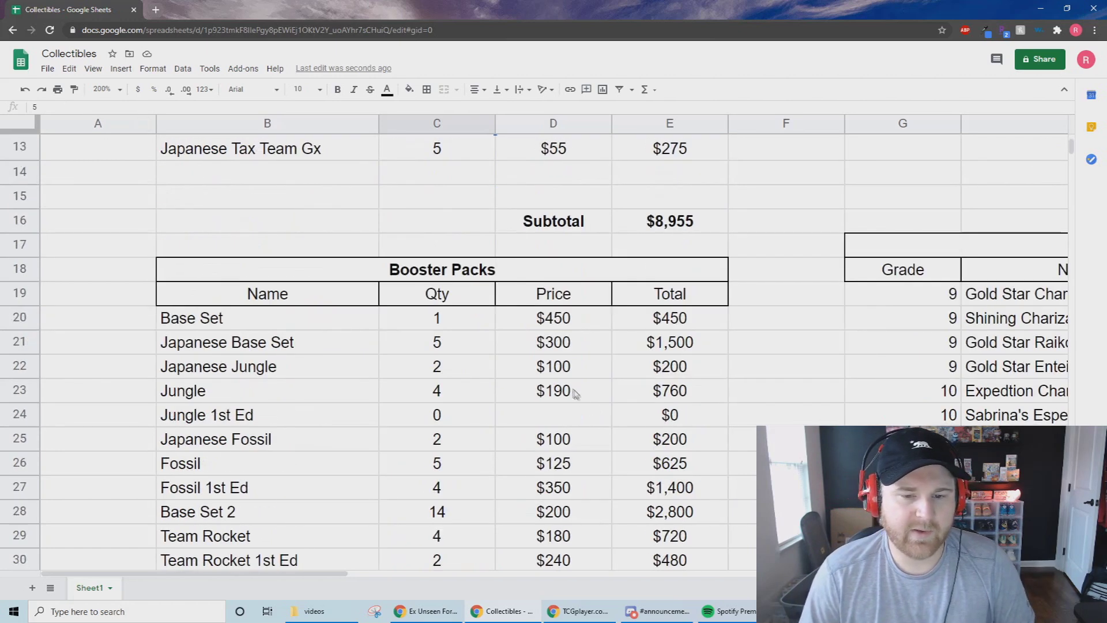
scroll(568, 388, down, 1)
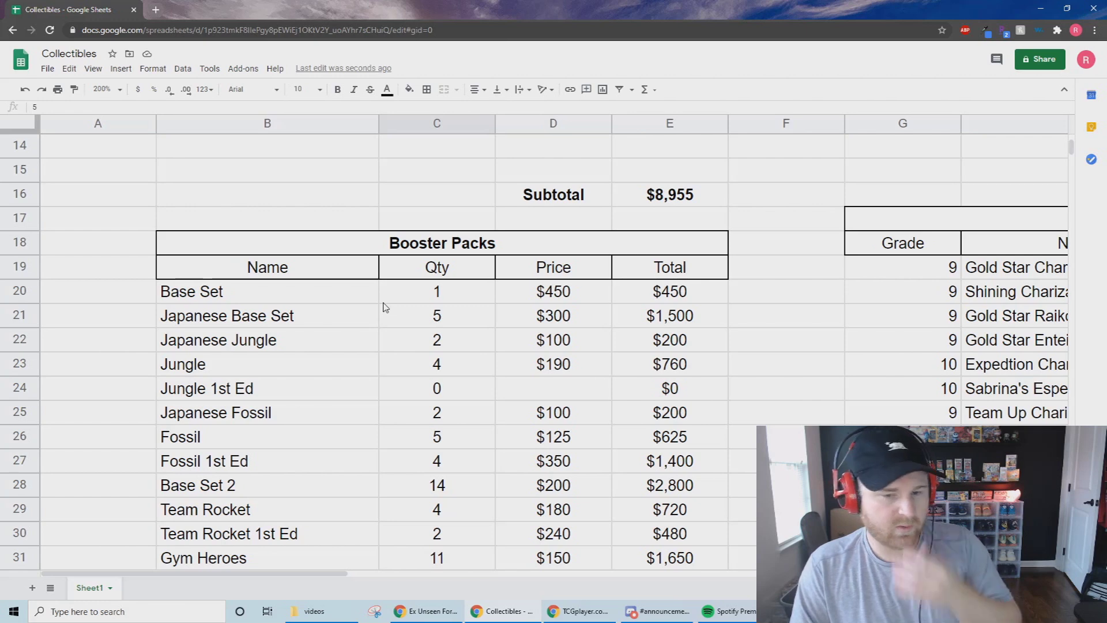
click(476, 390)
click(522, 394)
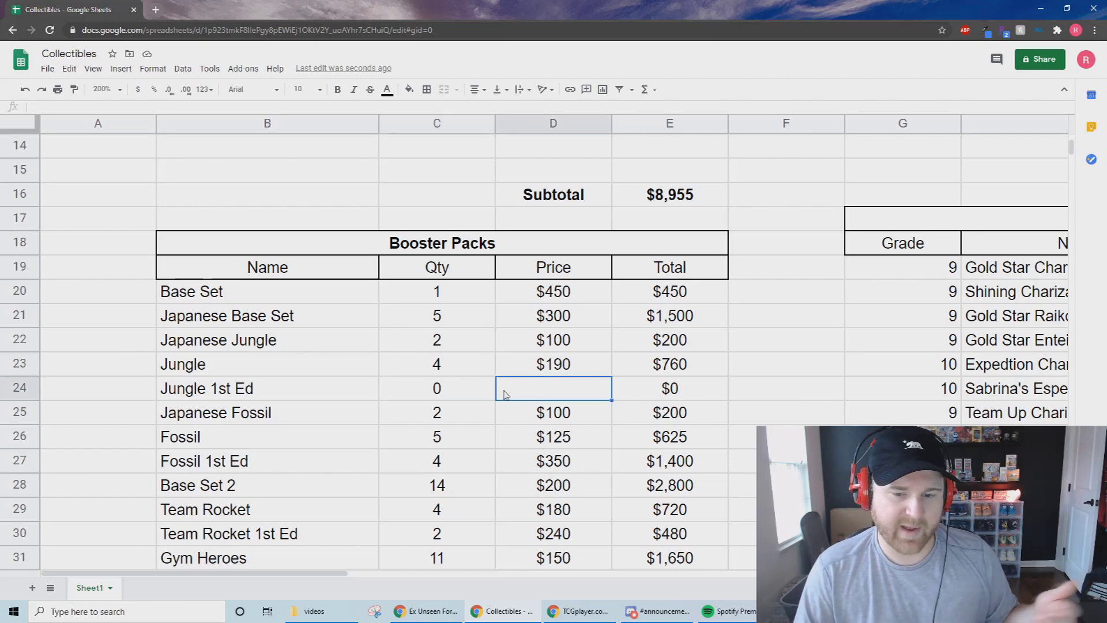
scroll(455, 349, down, 1)
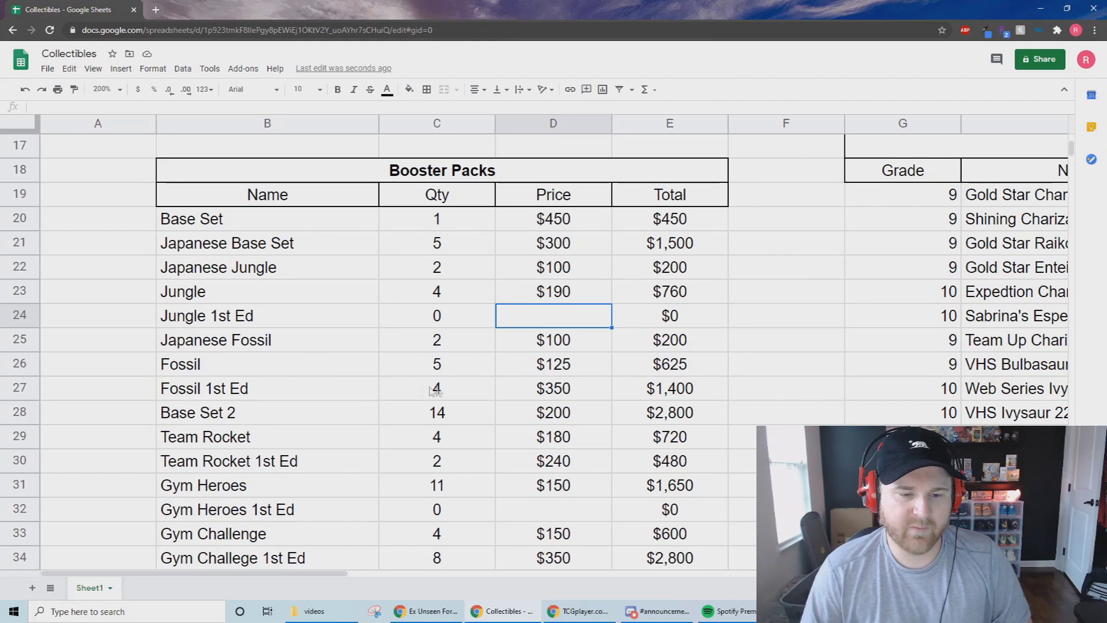
click(529, 396)
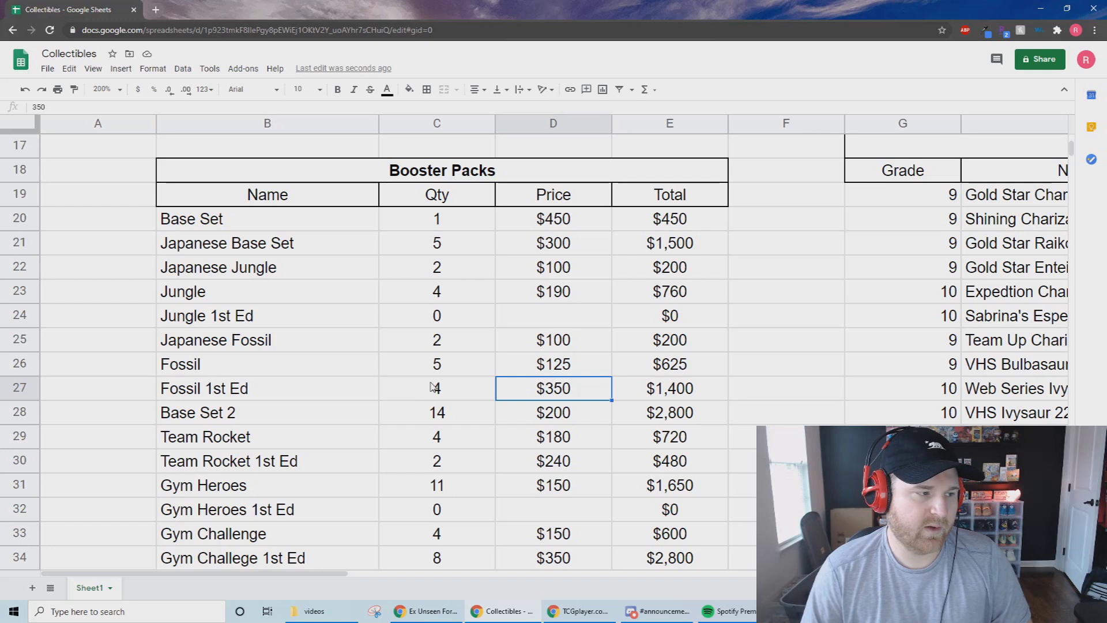
scroll(433, 388, down, 1)
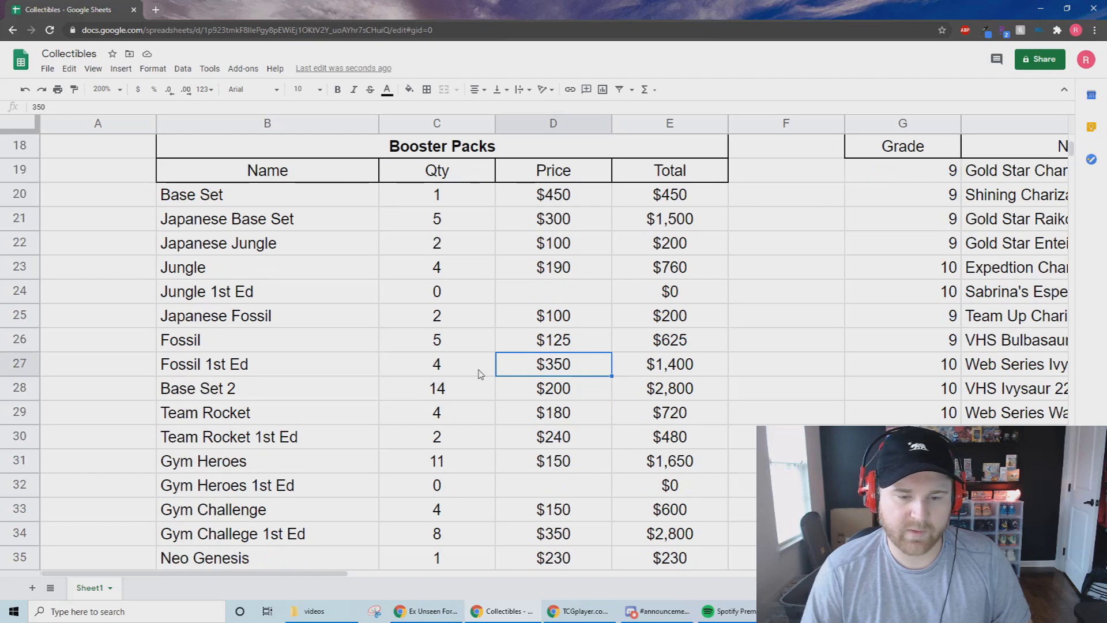
click(426, 395)
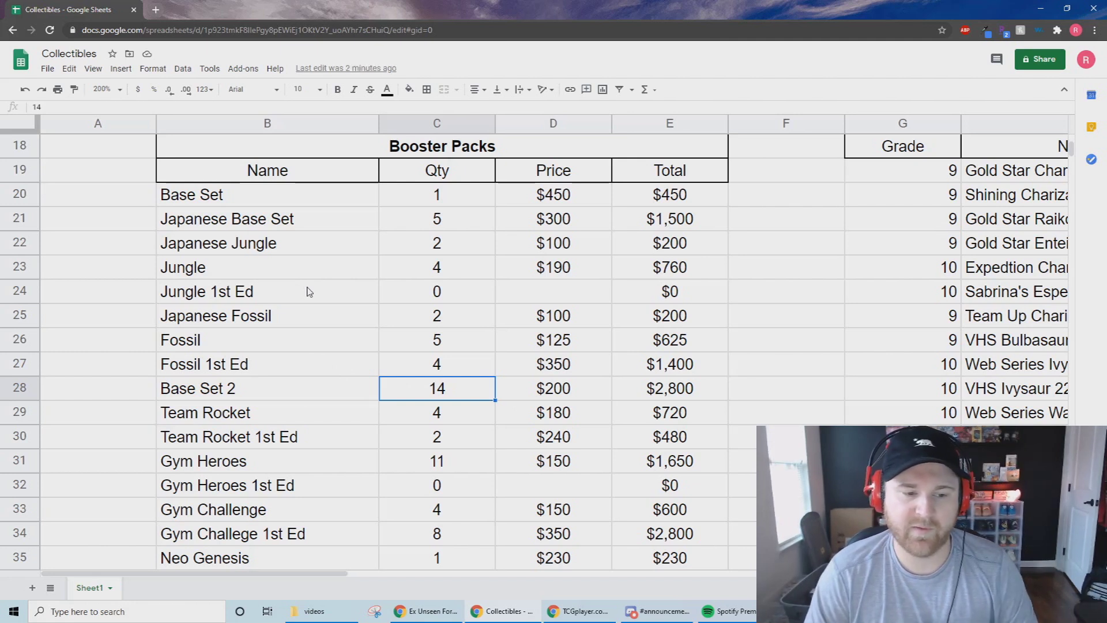
scroll(420, 361, down, 1)
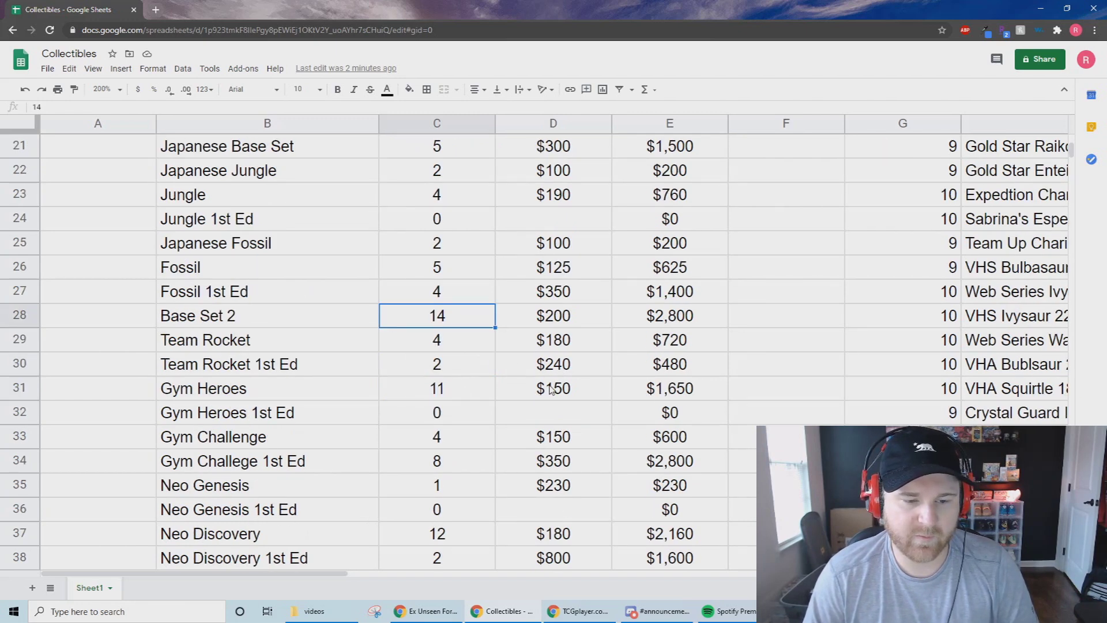
click(449, 415)
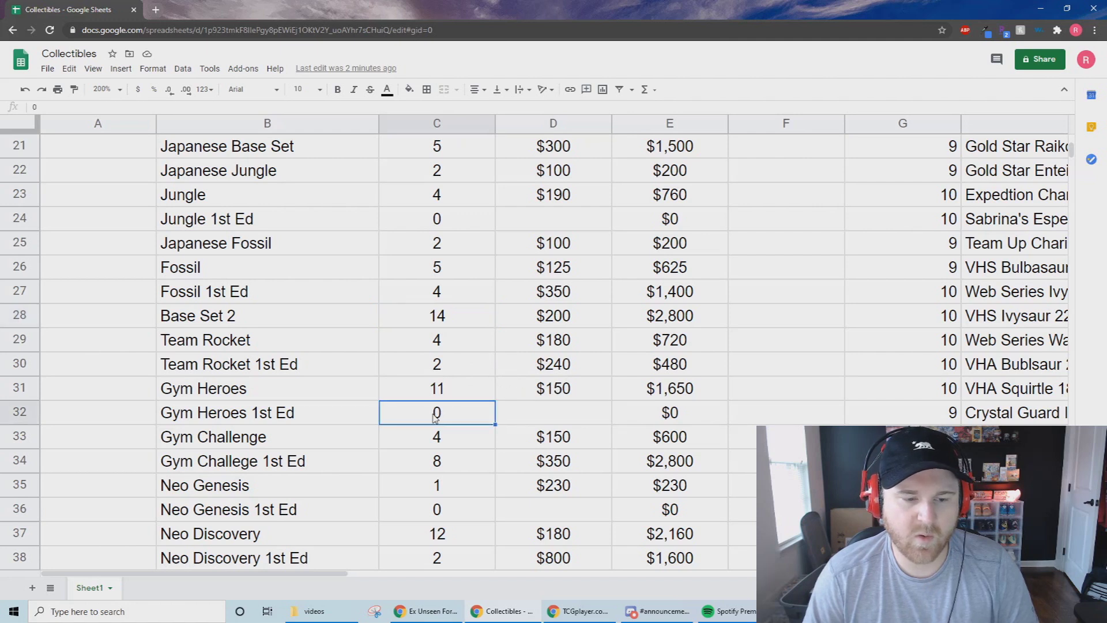
scroll(446, 415, down, 1)
click(454, 414)
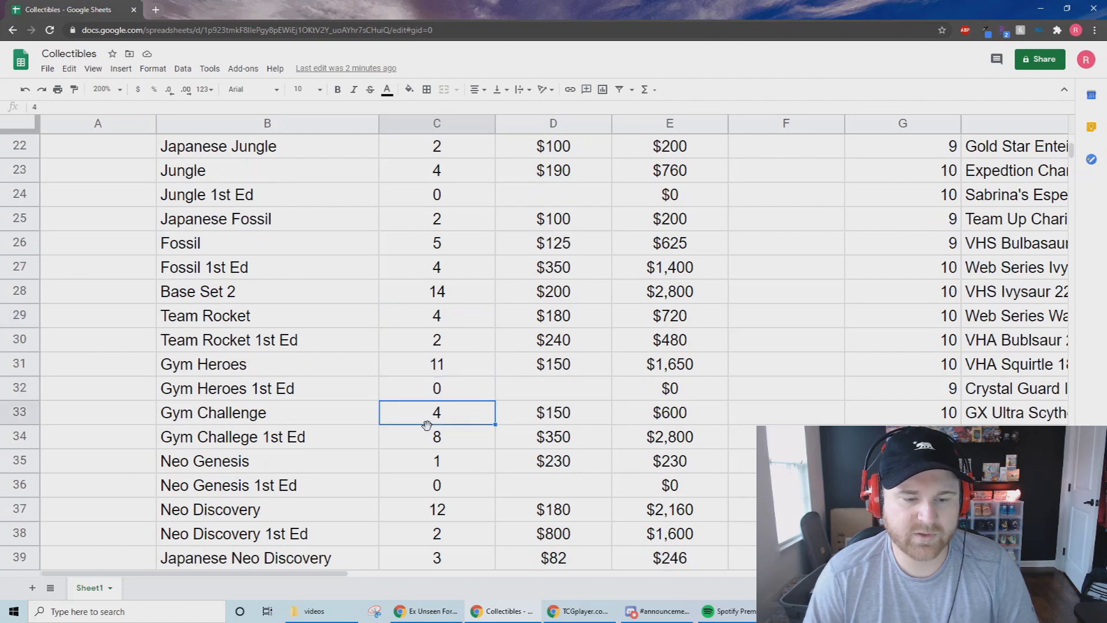
click(457, 437)
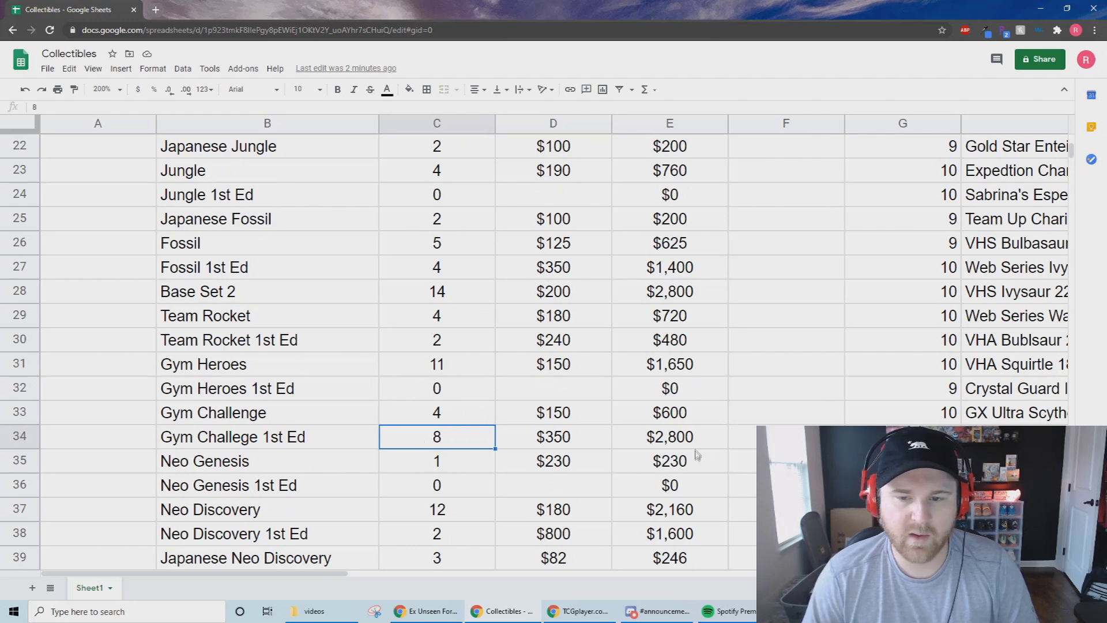
scroll(699, 427, down, 1)
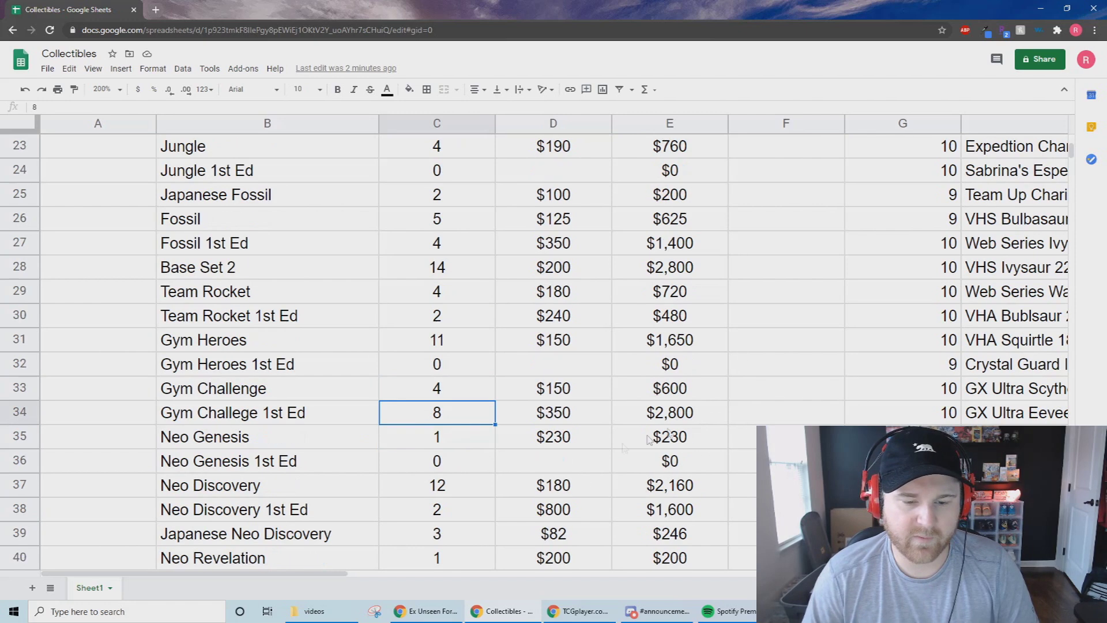
click(465, 459)
scroll(461, 450, down, 1)
click(457, 416)
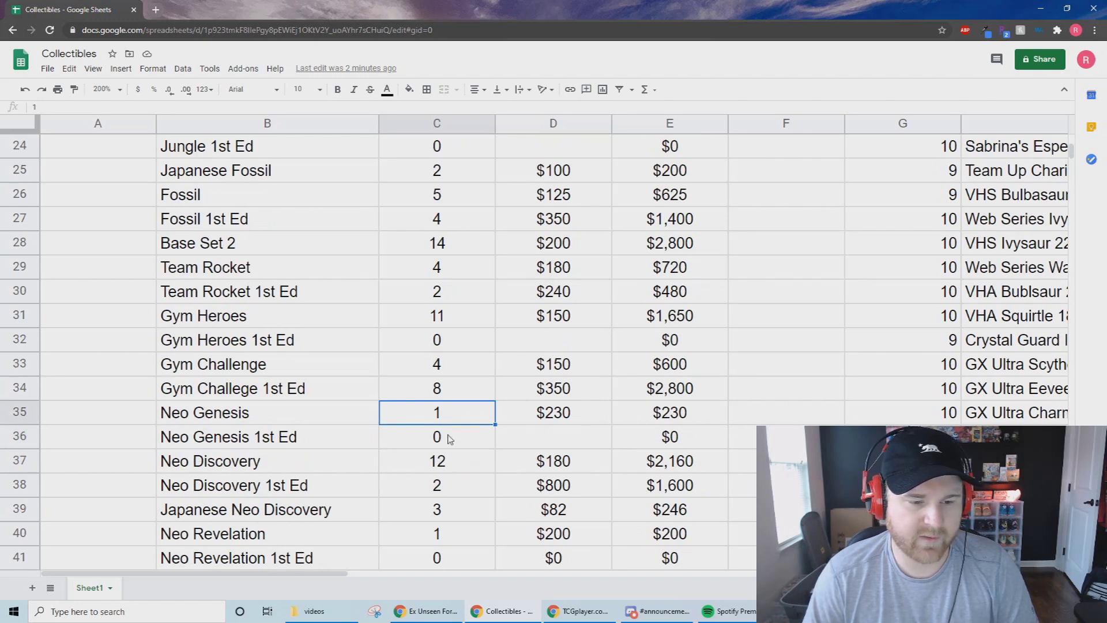
click(447, 436)
scroll(450, 436, down, 1)
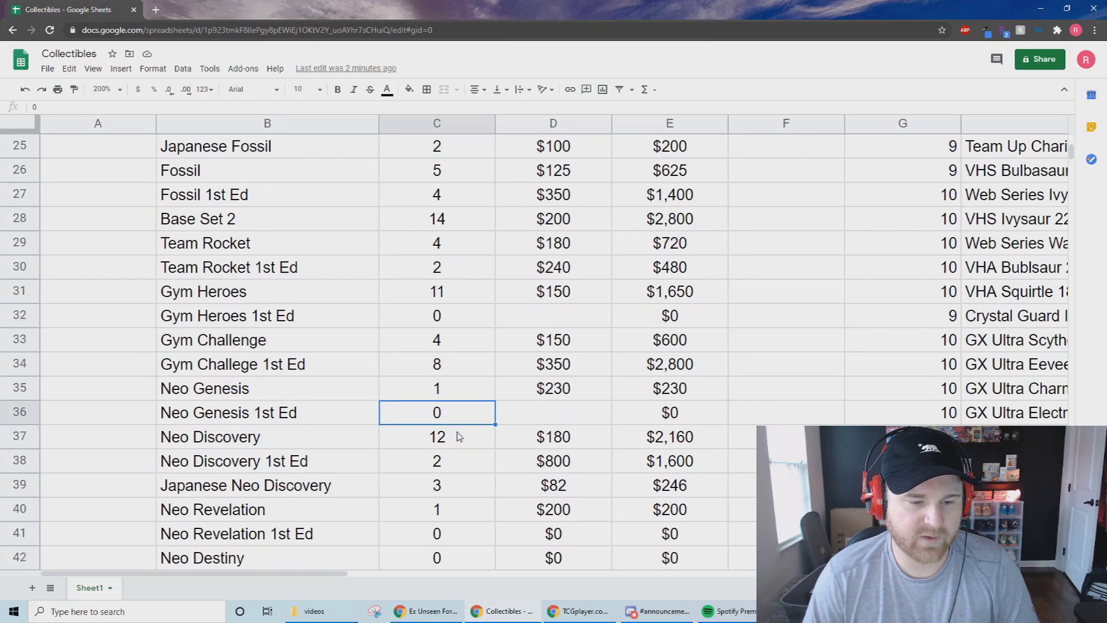
click(452, 438)
click(466, 464)
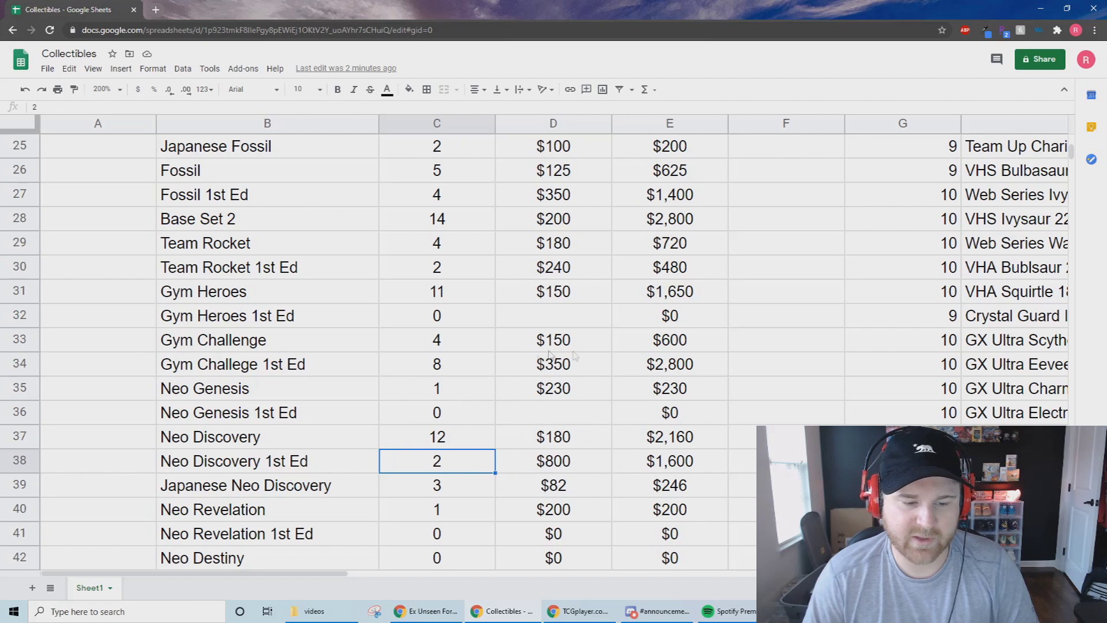
scroll(527, 375, down, 1)
click(439, 482)
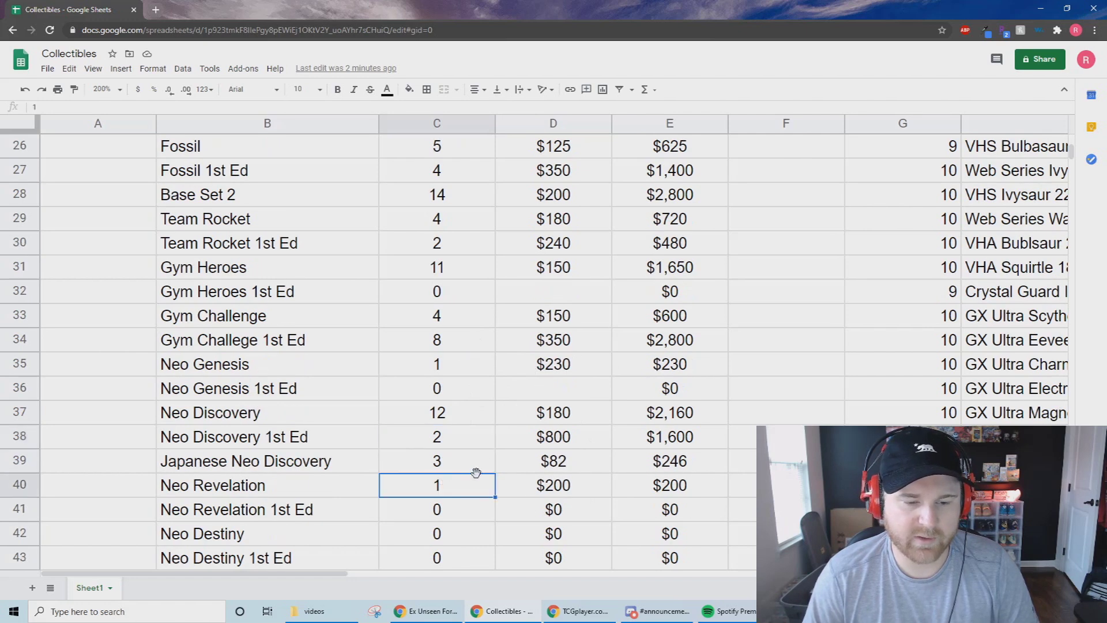
click(461, 465)
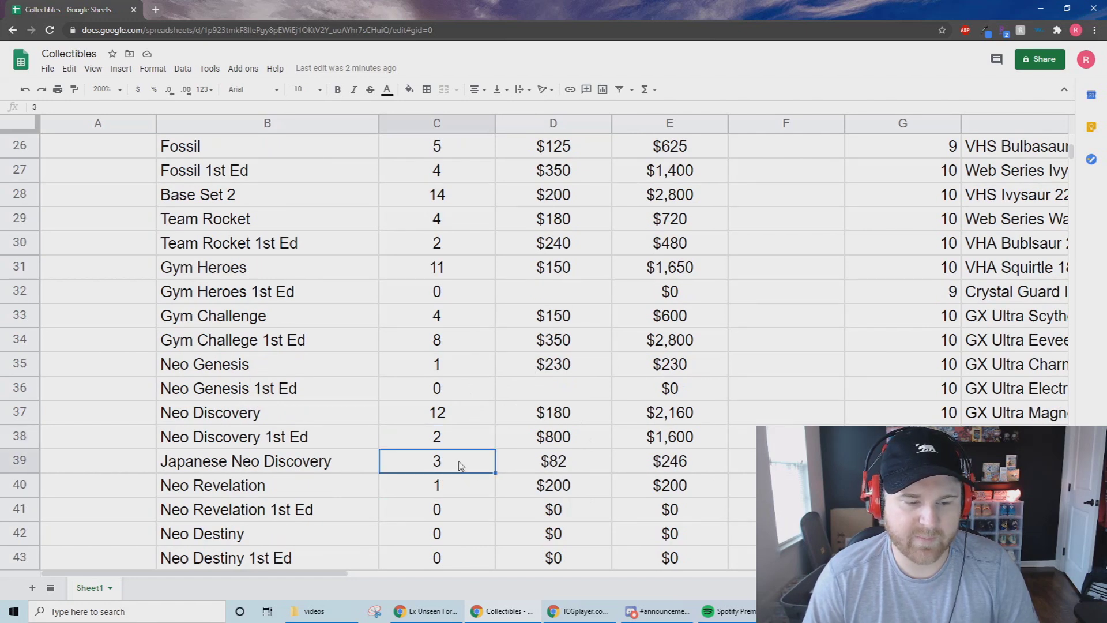
click(554, 469)
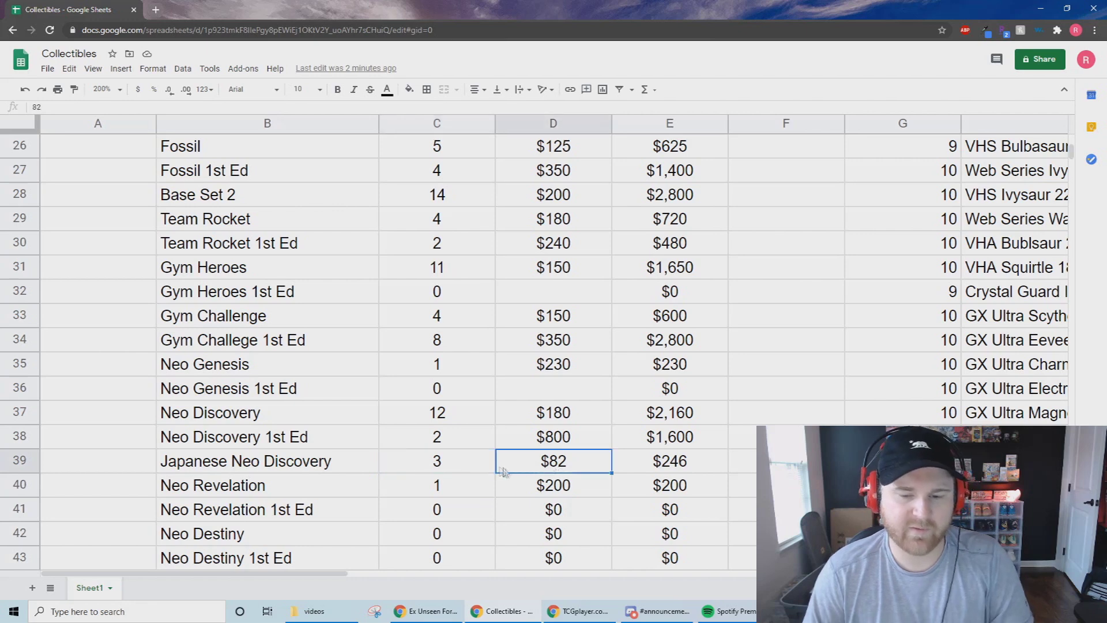
scroll(502, 471, down, 3)
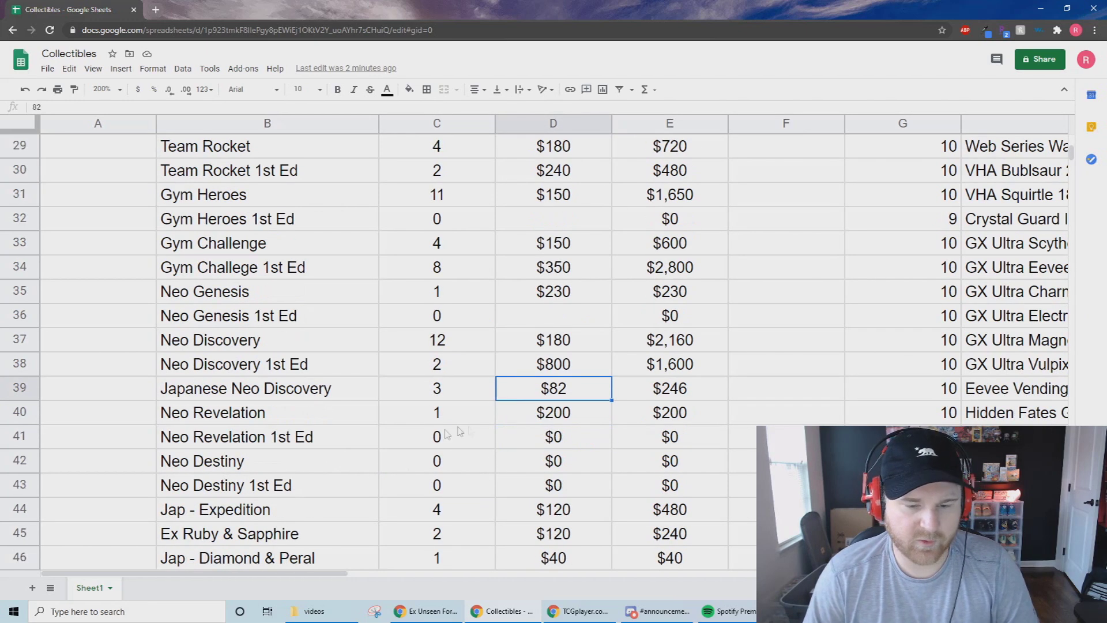
scroll(380, 409, down, 1)
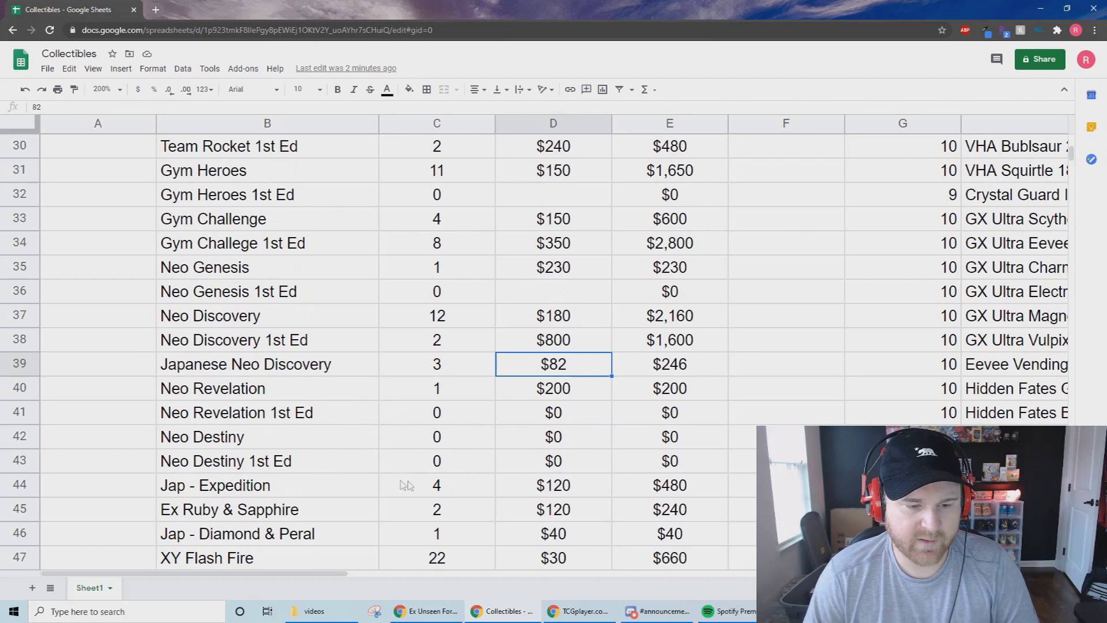
scroll(542, 490, down, 1)
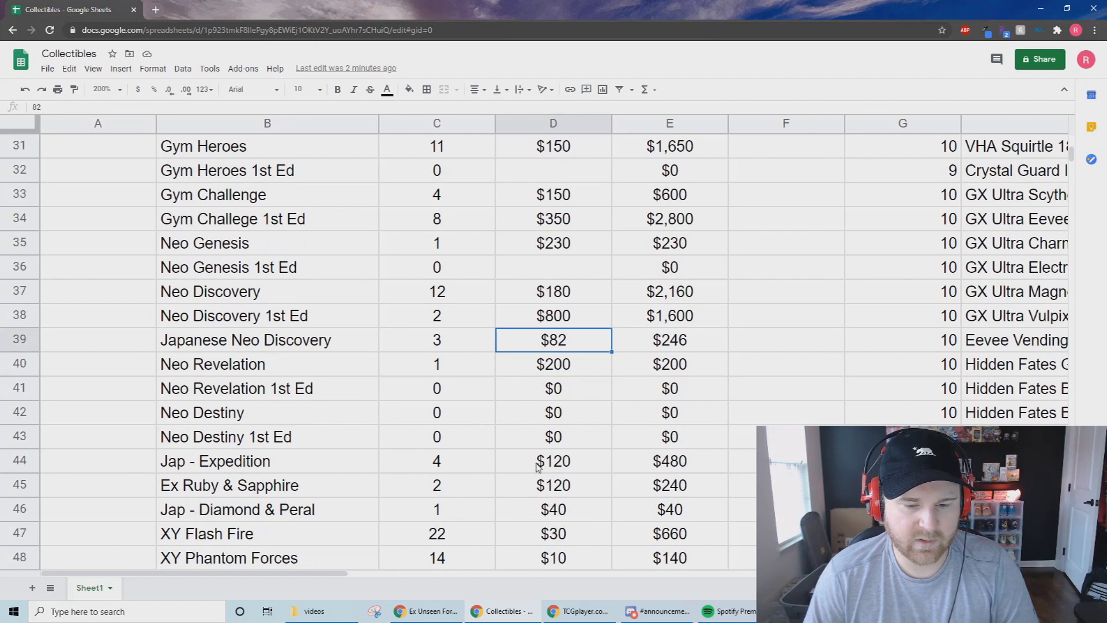
scroll(437, 487, down, 1)
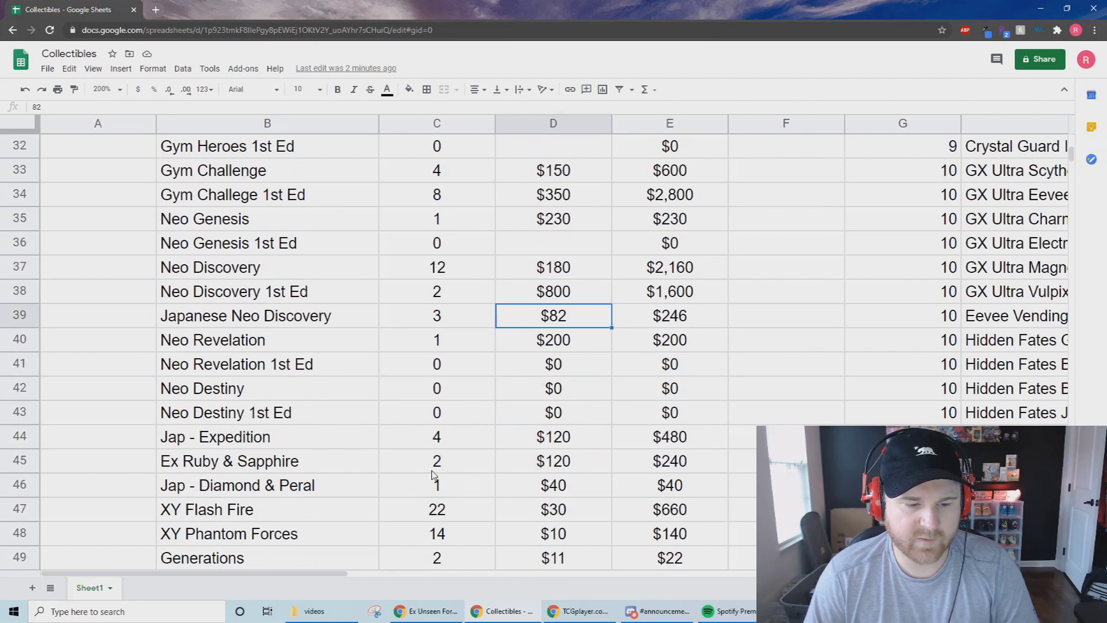
scroll(433, 475, down, 1)
click(437, 461)
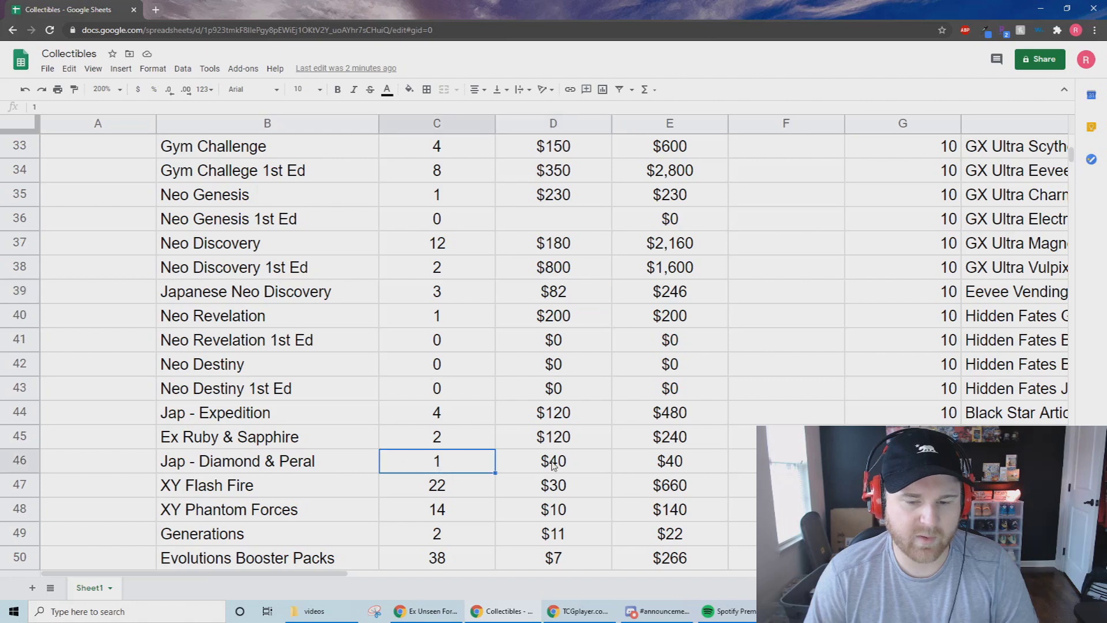
click(552, 464)
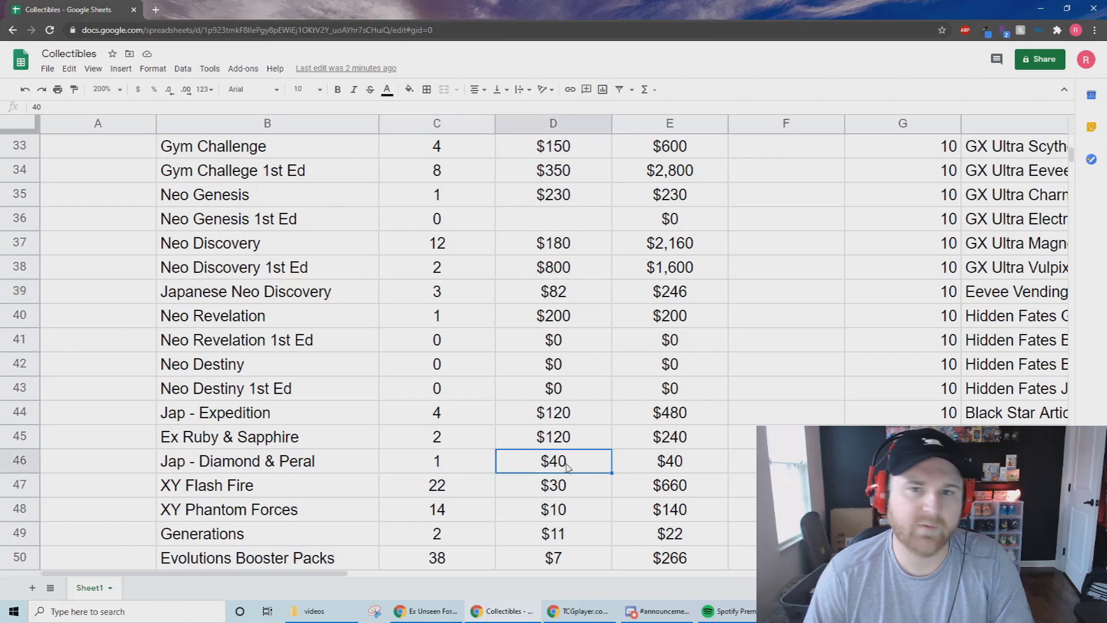
click(424, 489)
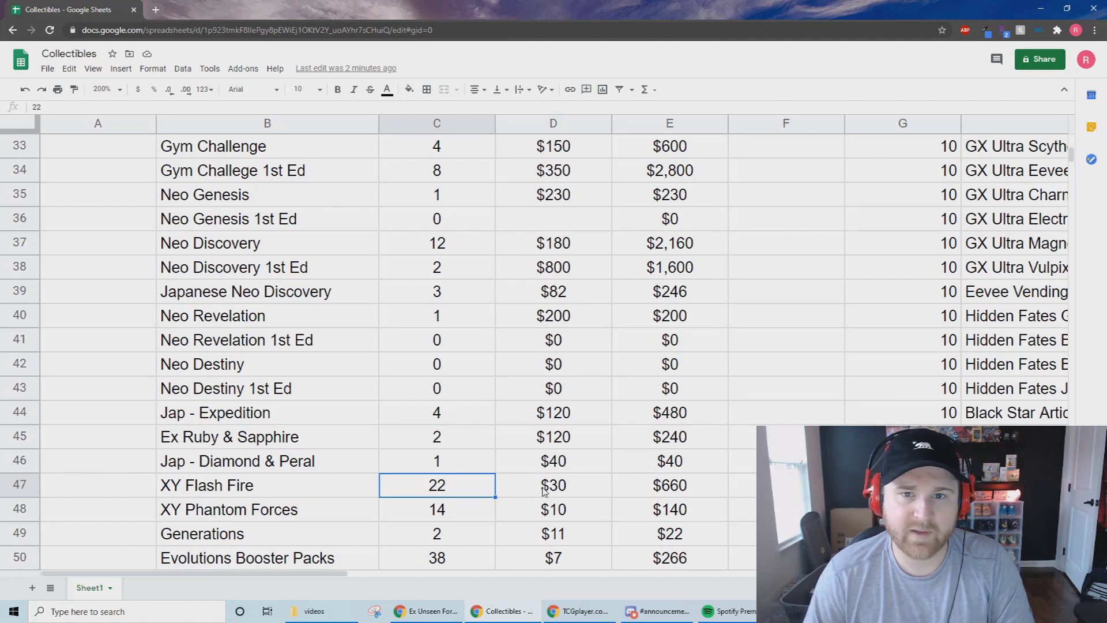
click(446, 512)
click(564, 507)
scroll(501, 516, down, 1)
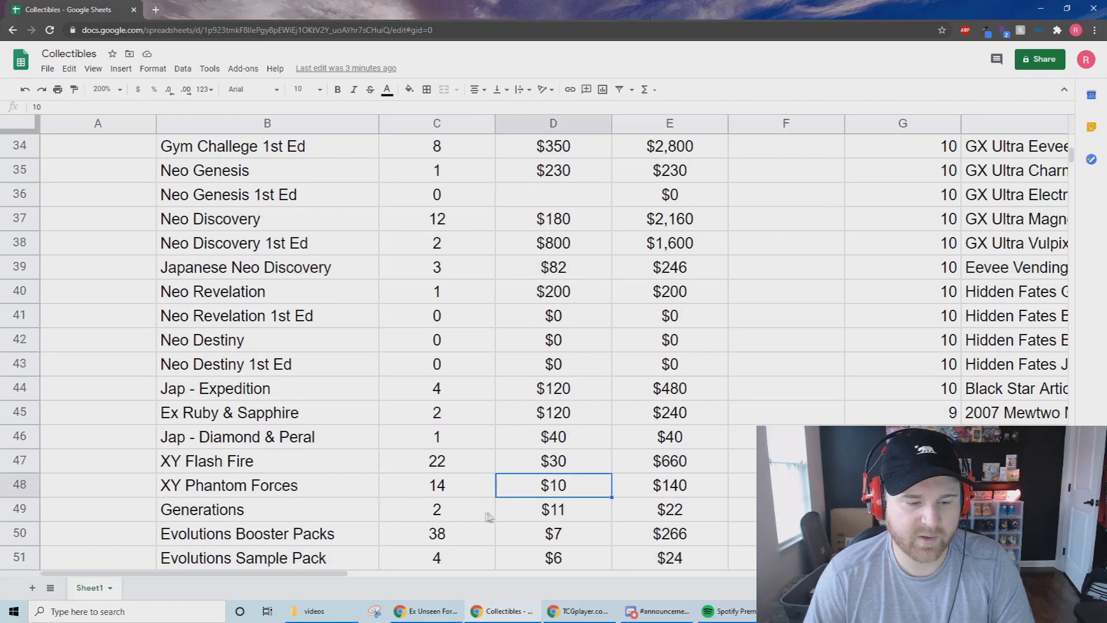
click(441, 508)
click(513, 510)
scroll(513, 510, down, 1)
click(450, 506)
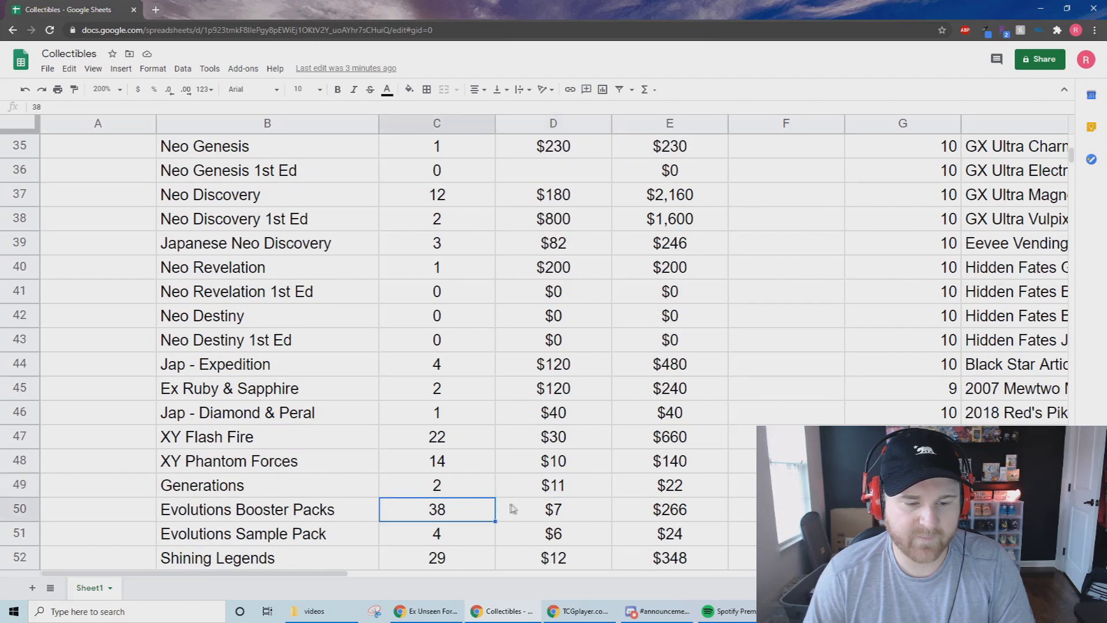
click(555, 511)
click(431, 527)
click(579, 513)
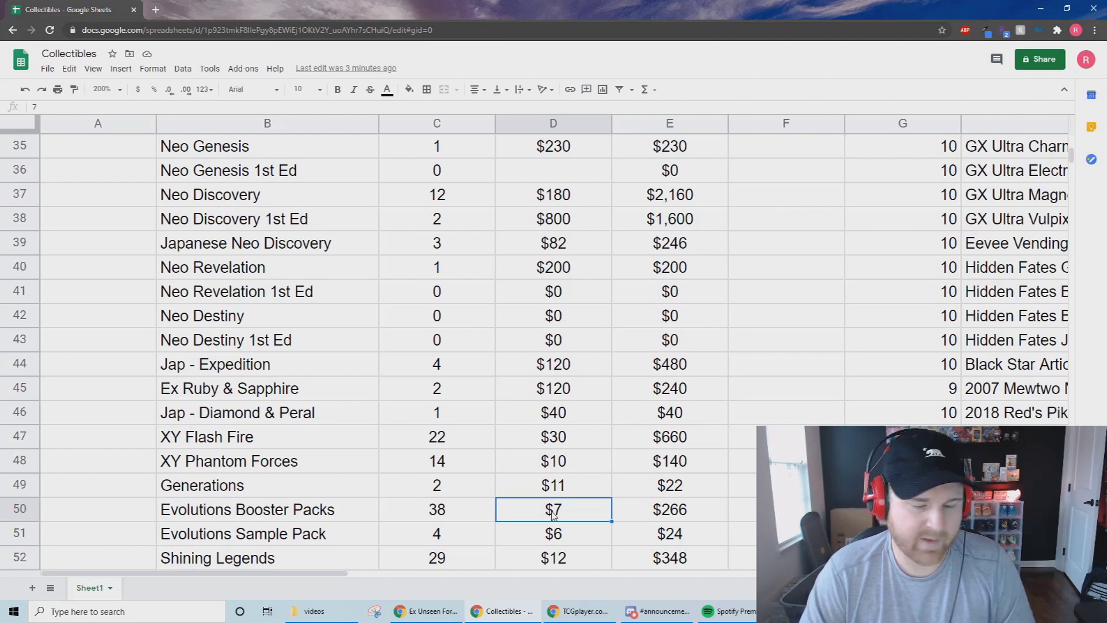
key(Down)
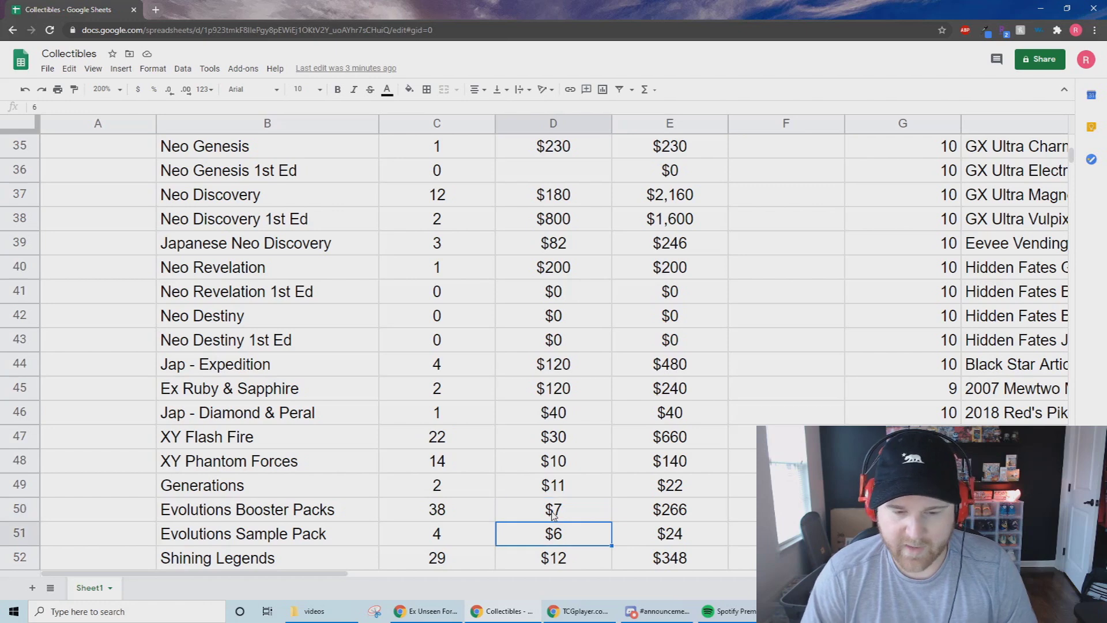
key(Left)
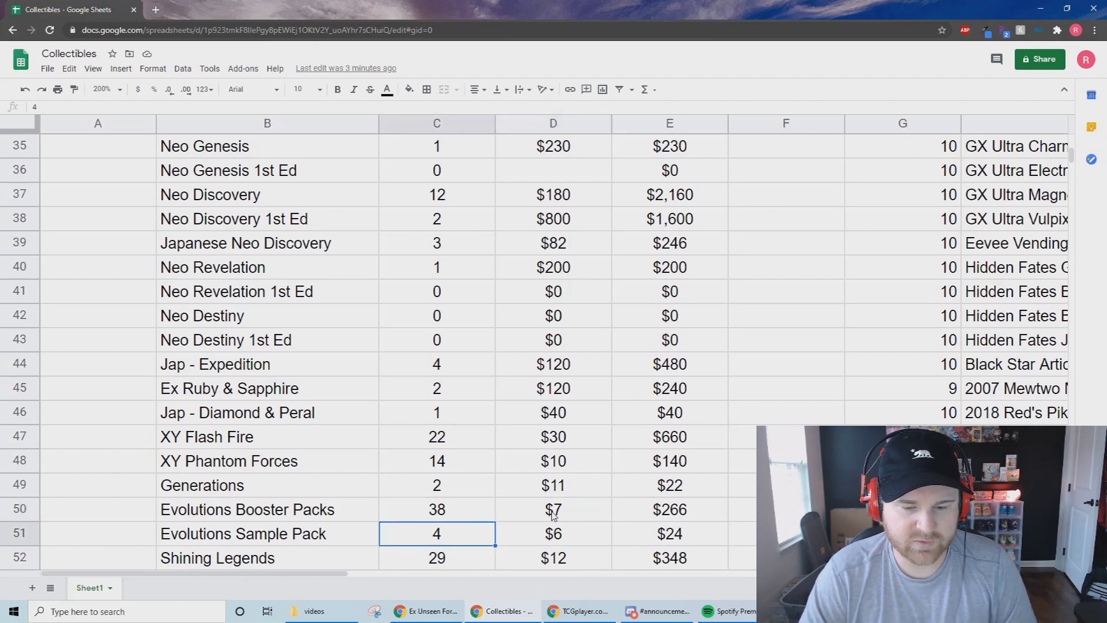
scroll(553, 514, down, 1)
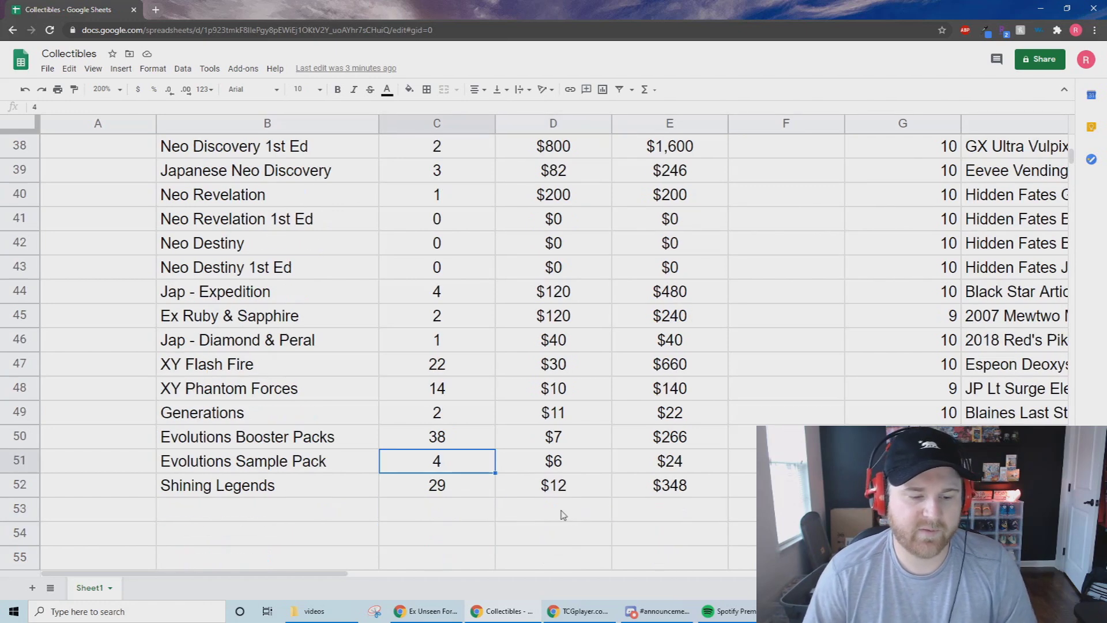
key(Down)
key(Right)
key(Left)
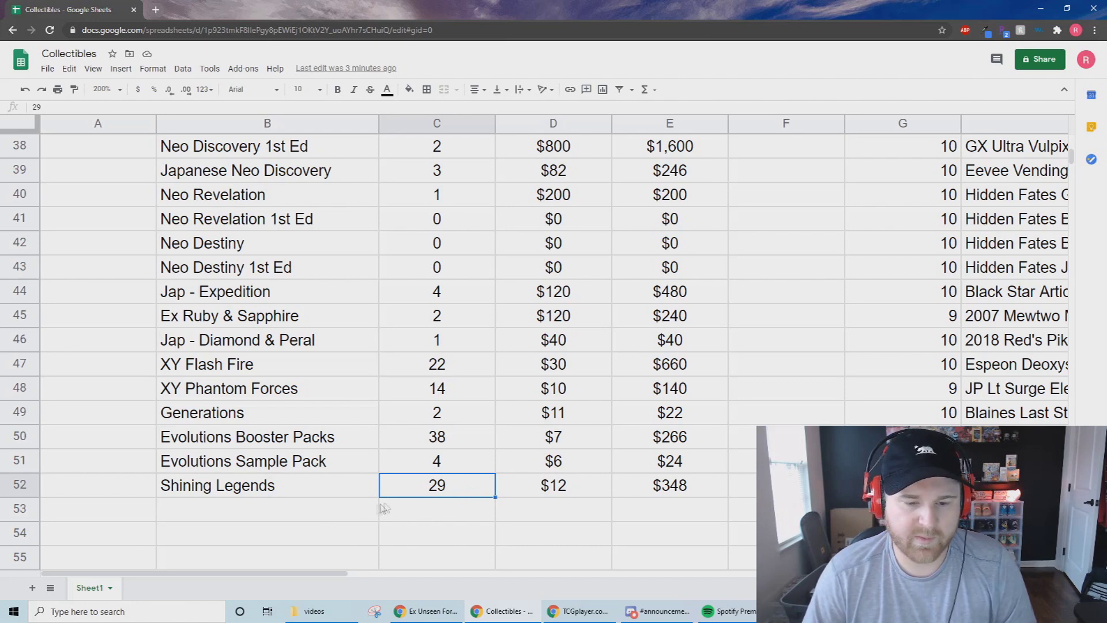
scroll(395, 358, down, 2)
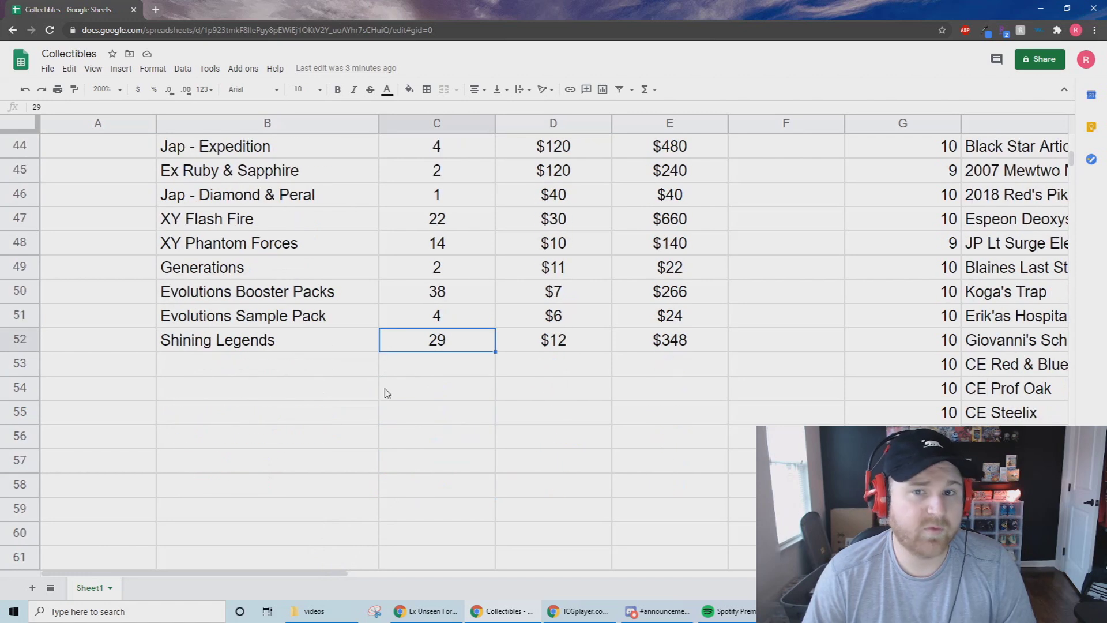
scroll(387, 393, down, 2)
scroll(387, 393, down, 4)
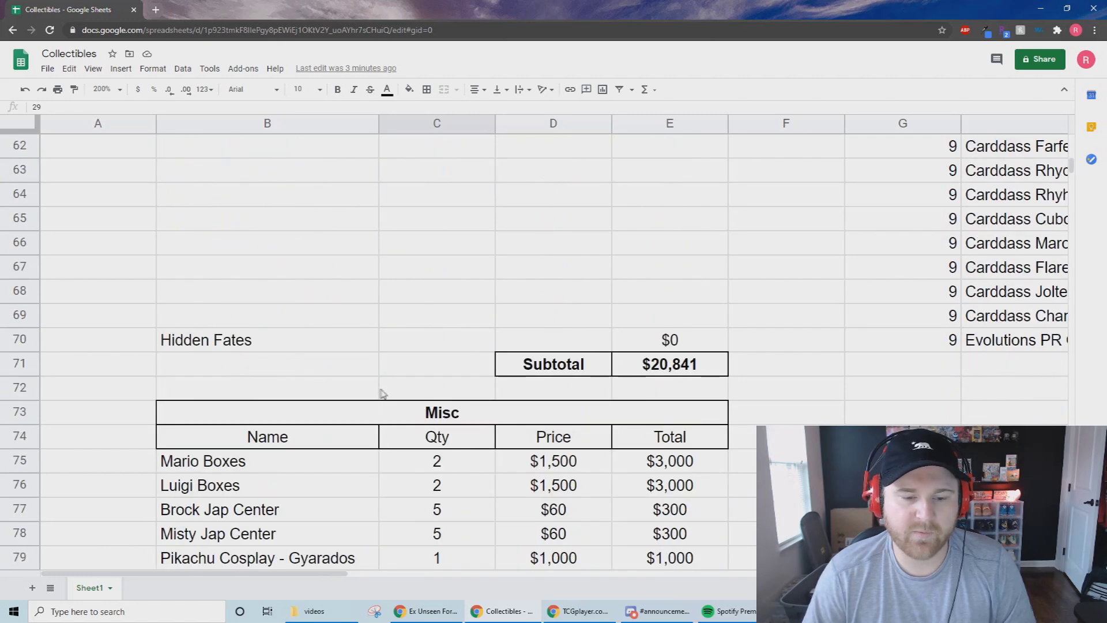
scroll(381, 394, down, 1)
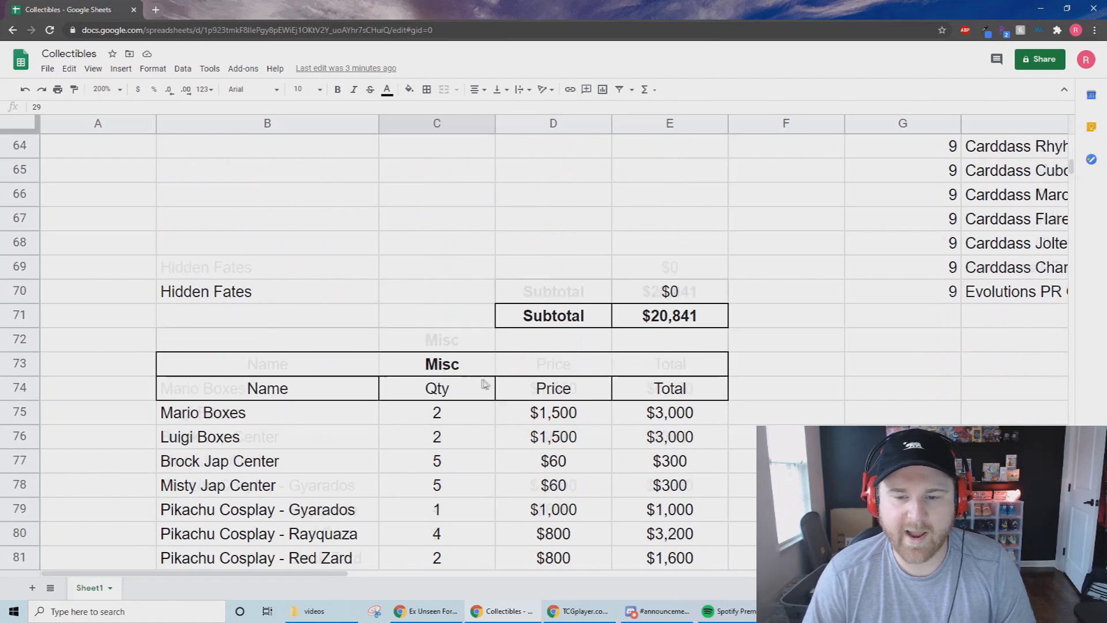
scroll(506, 374, down, 2)
click(699, 218)
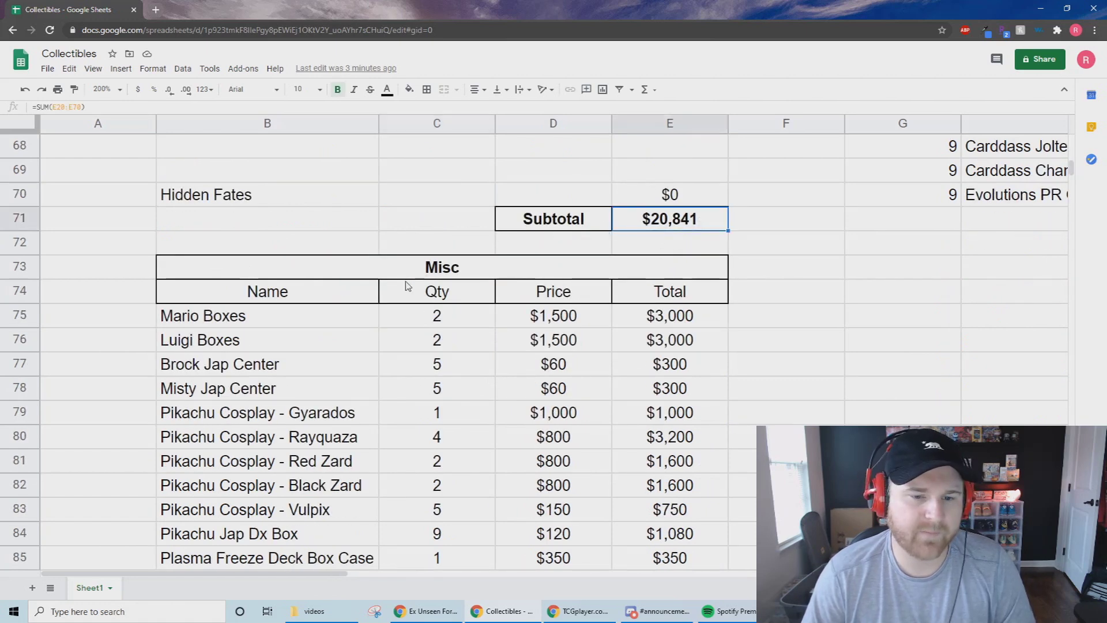
scroll(421, 271, down, 1)
scroll(428, 257, down, 1)
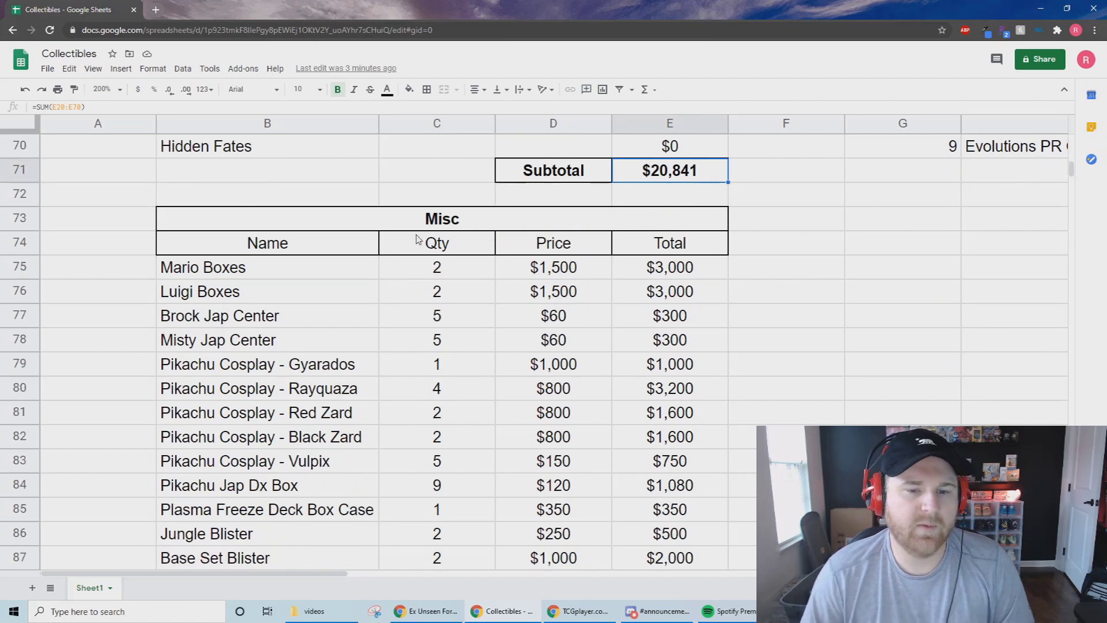
scroll(418, 237, down, 1)
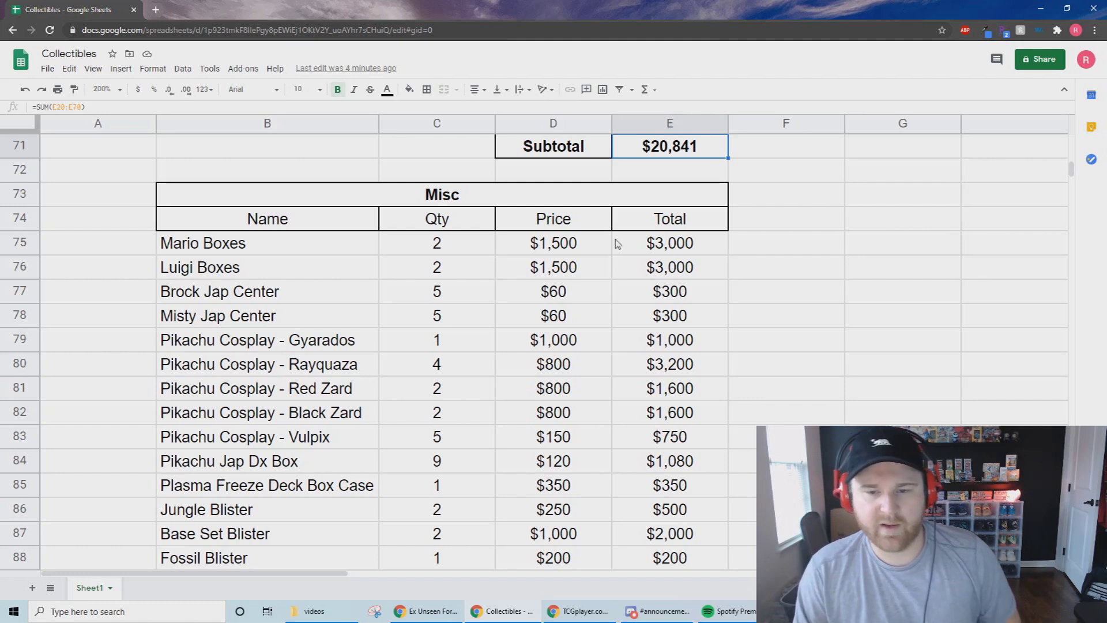
drag(618, 243, 625, 267)
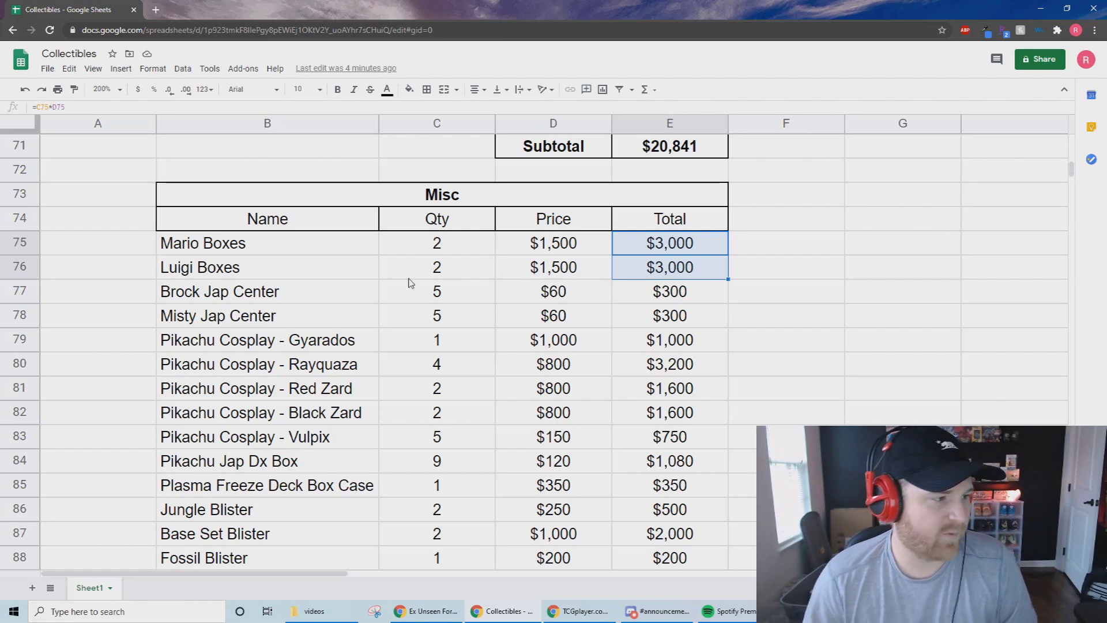
click(446, 297)
click(287, 297)
key(Down)
drag(291, 300, 650, 317)
drag(536, 298, 546, 314)
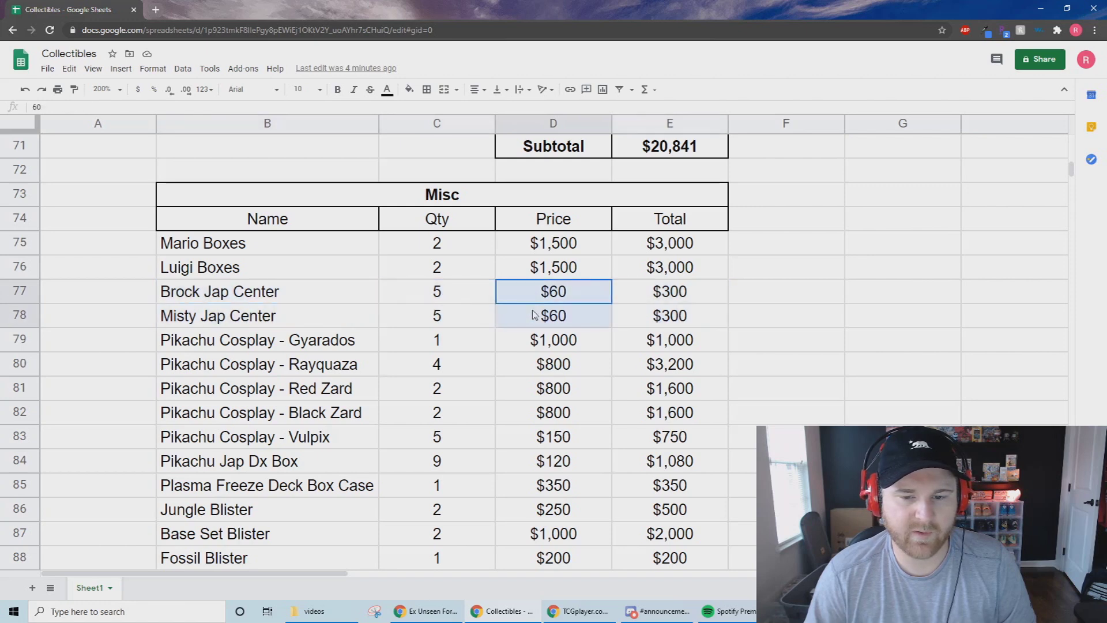
click(441, 296)
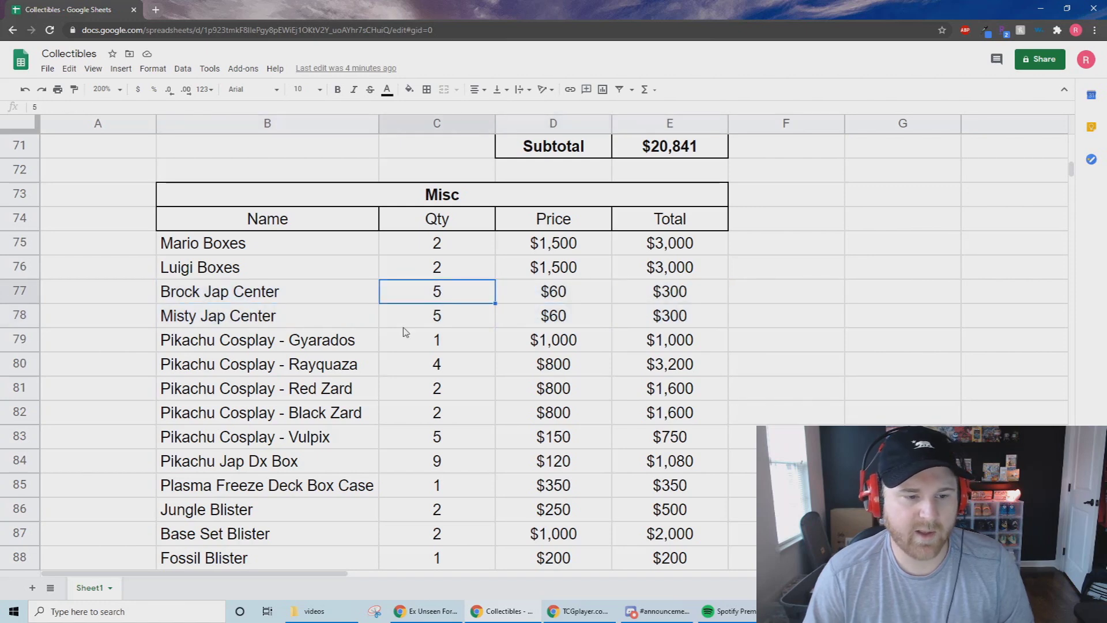
scroll(405, 332, down, 1)
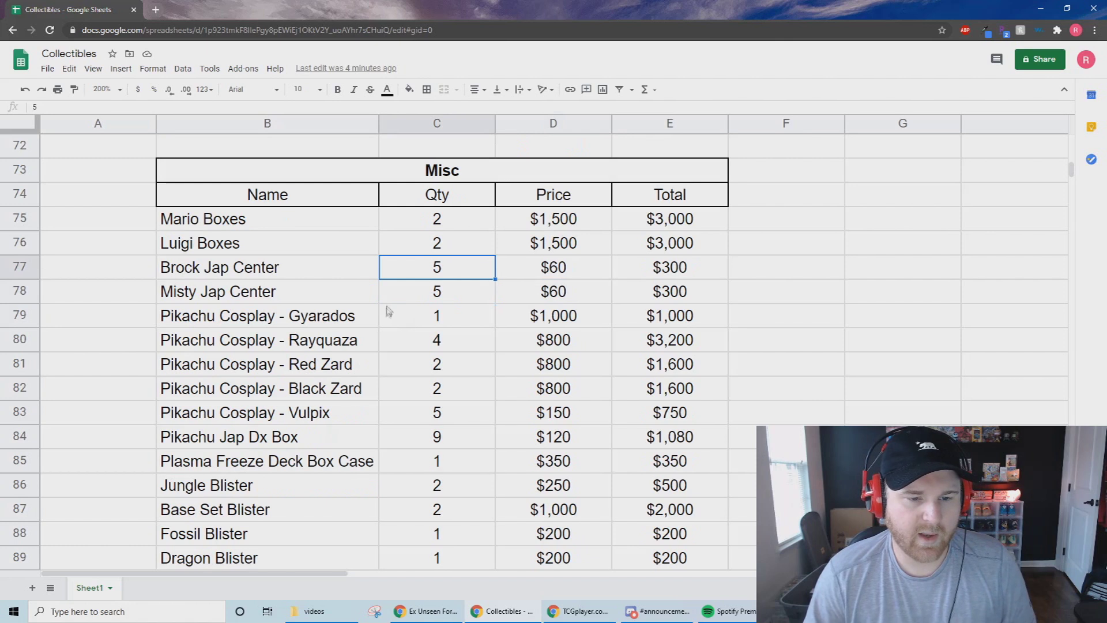
drag(320, 318, 677, 407)
scroll(625, 391, down, 1)
click(542, 293)
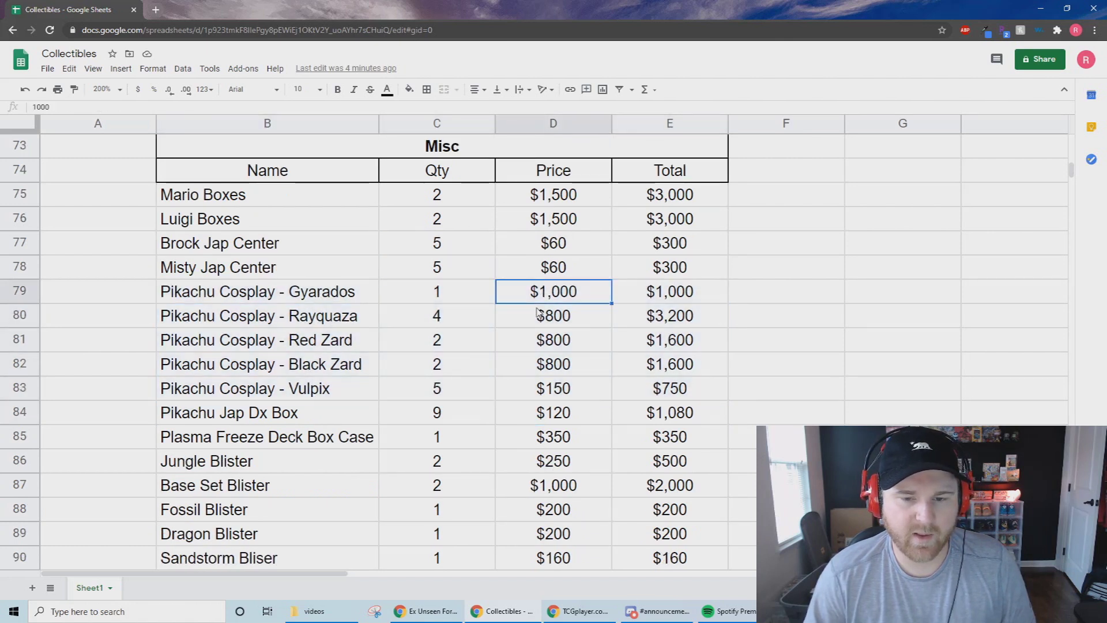
click(533, 342)
click(537, 364)
scroll(537, 366, down, 1)
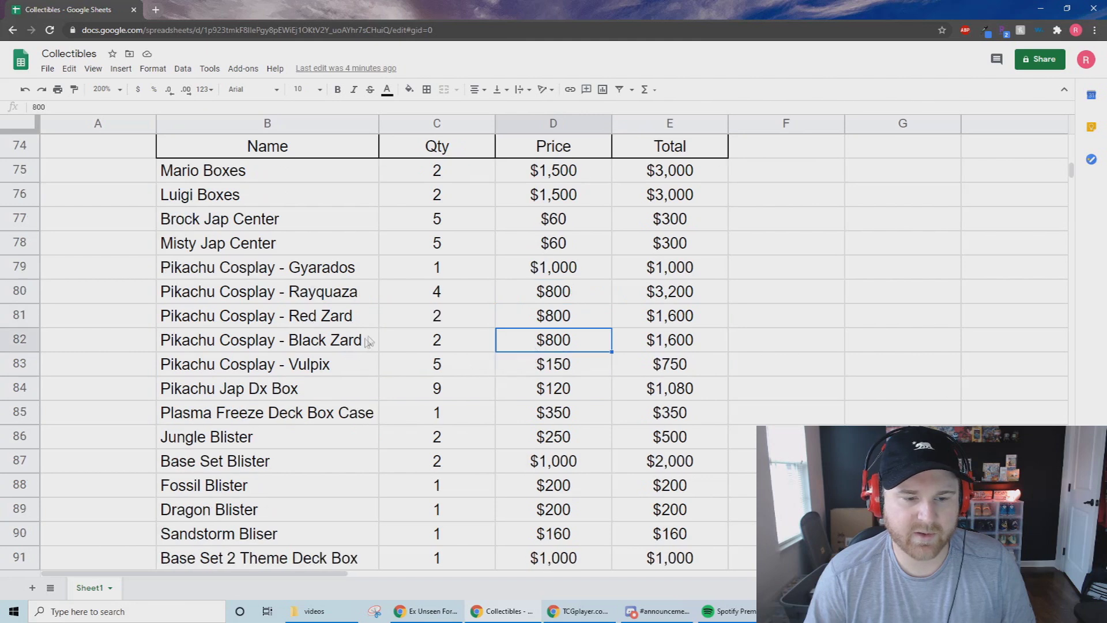
click(530, 367)
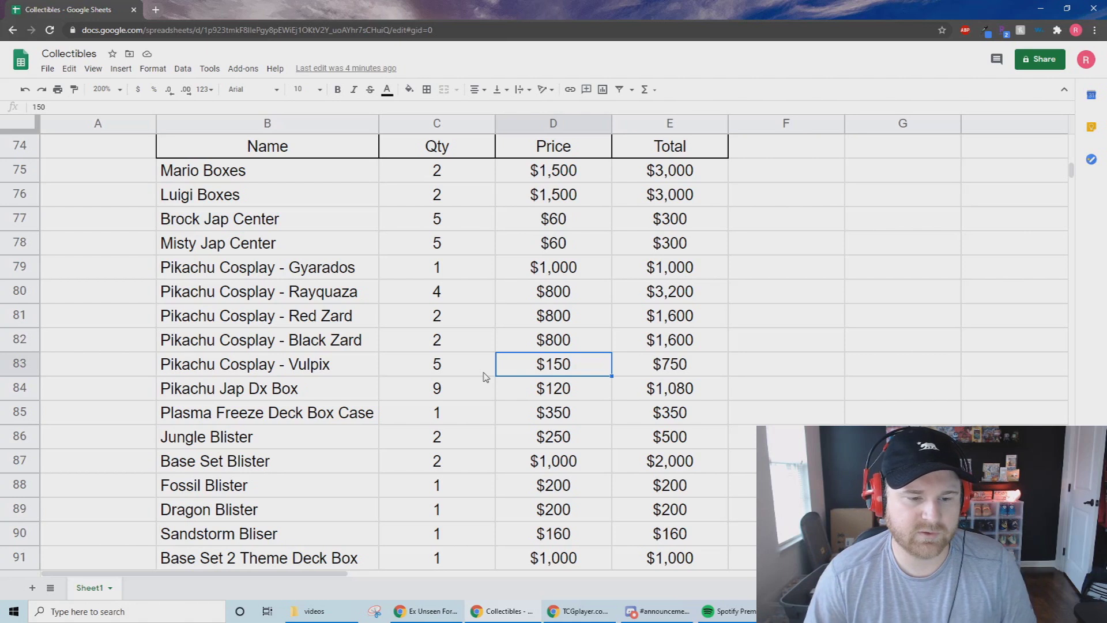
click(314, 387)
click(413, 392)
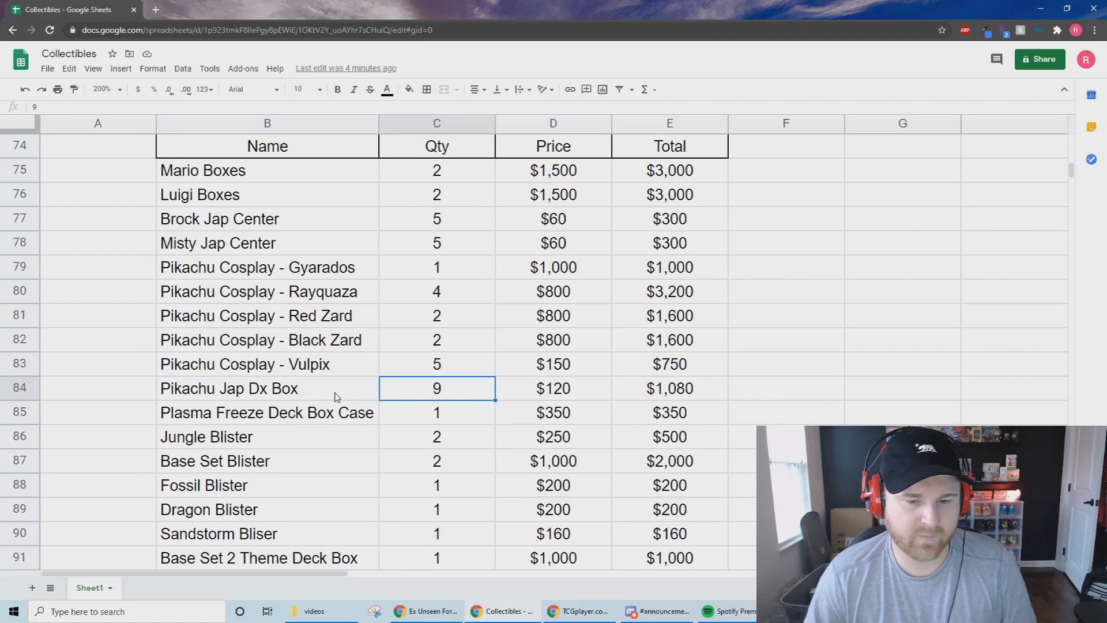
click(504, 374)
click(505, 383)
scroll(400, 408, down, 1)
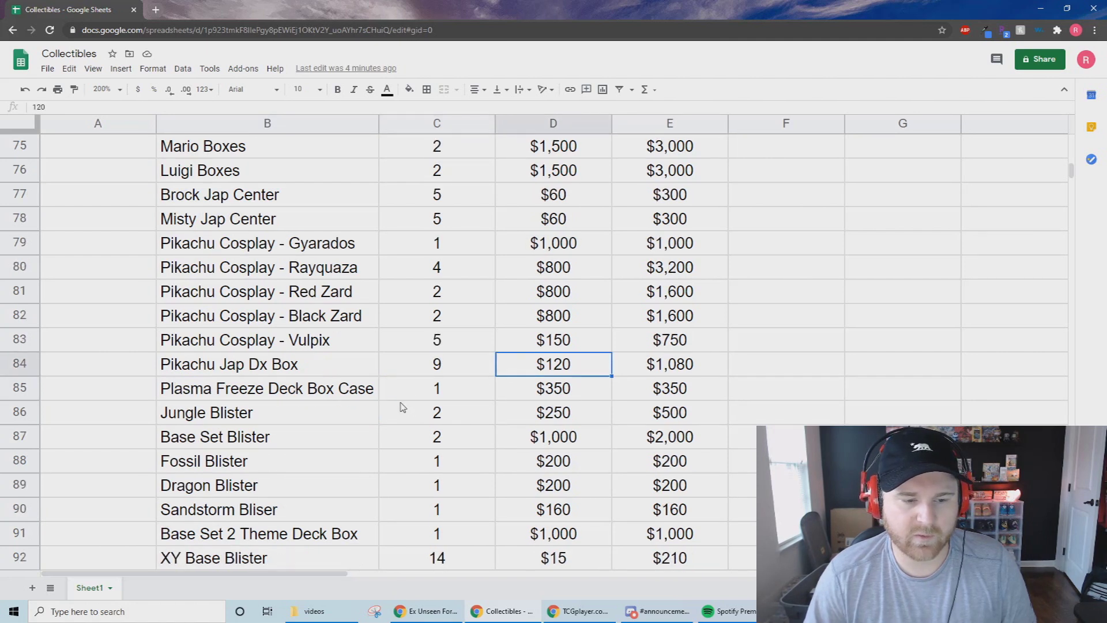
click(371, 388)
click(461, 391)
click(544, 394)
click(359, 391)
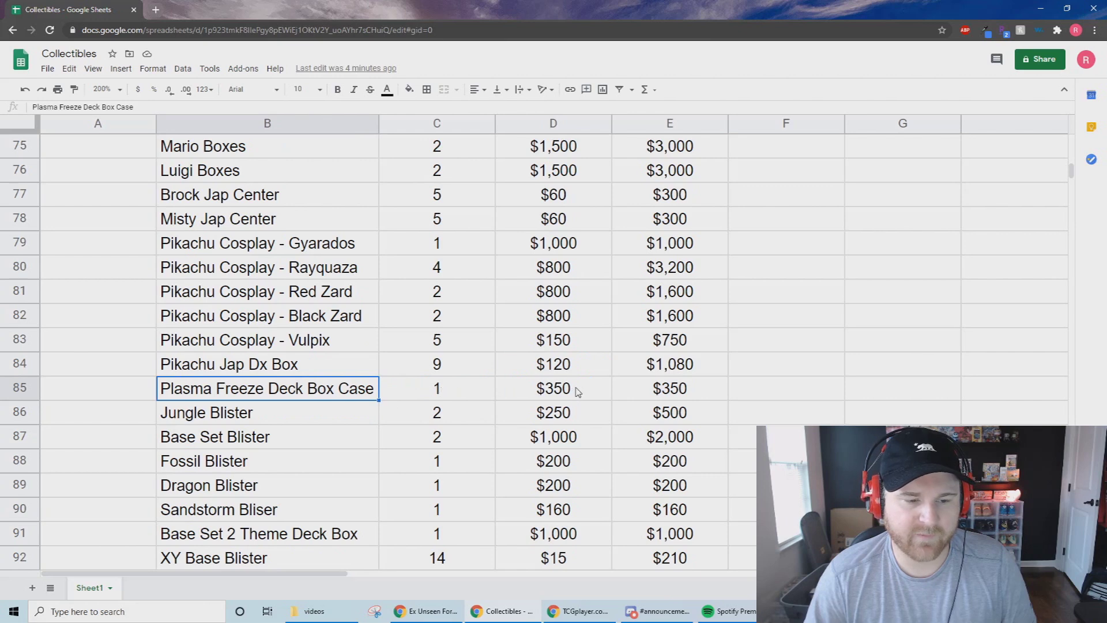
scroll(553, 389, down, 1)
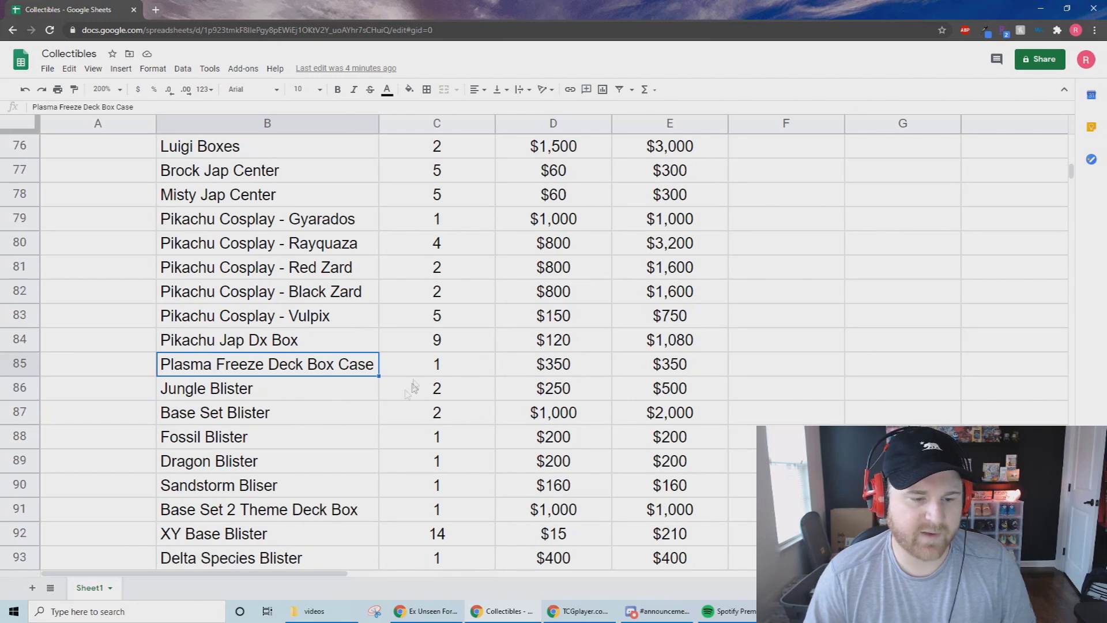
Review the blister quantities and prices from Jungle Blister through Delta Species Blister.
scroll(303, 424, down, 1)
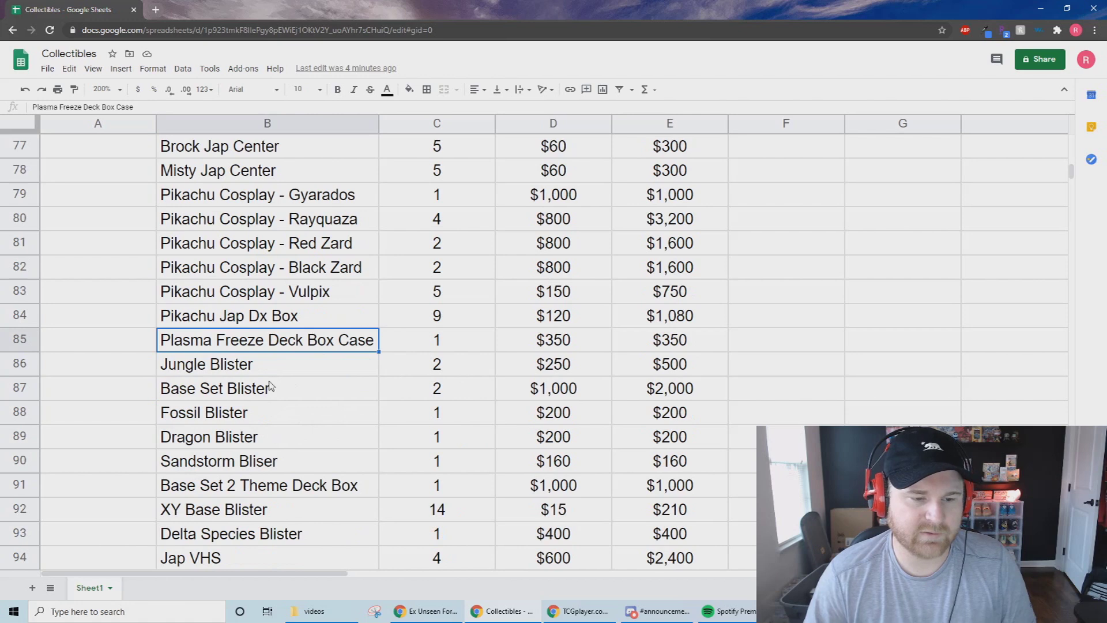
scroll(268, 385, down, 1)
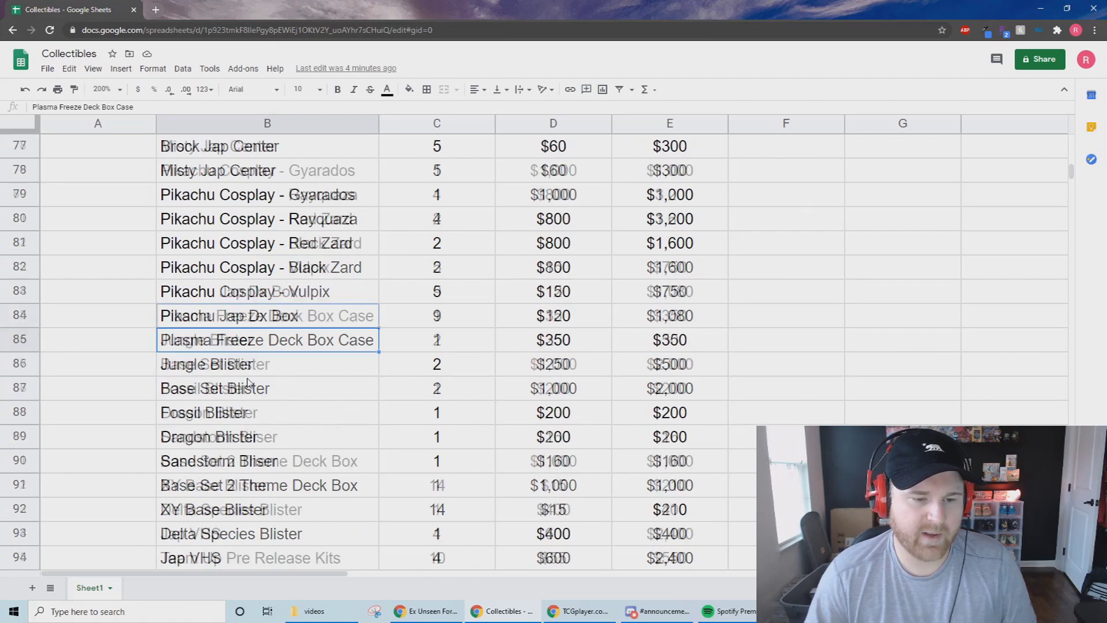
click(443, 343)
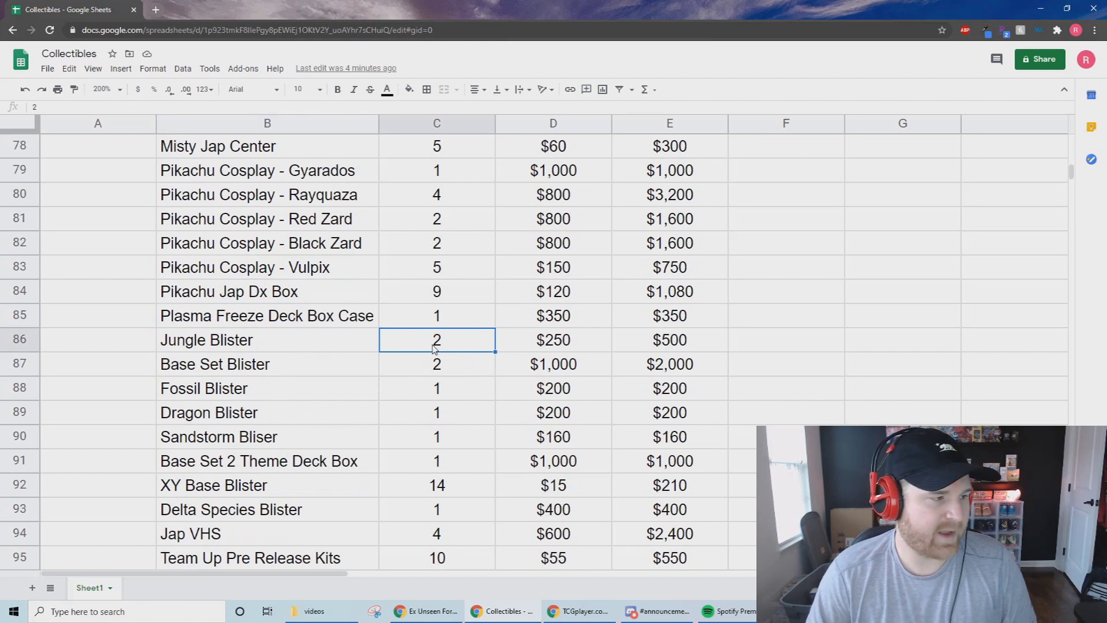
key(Right)
key(Left)
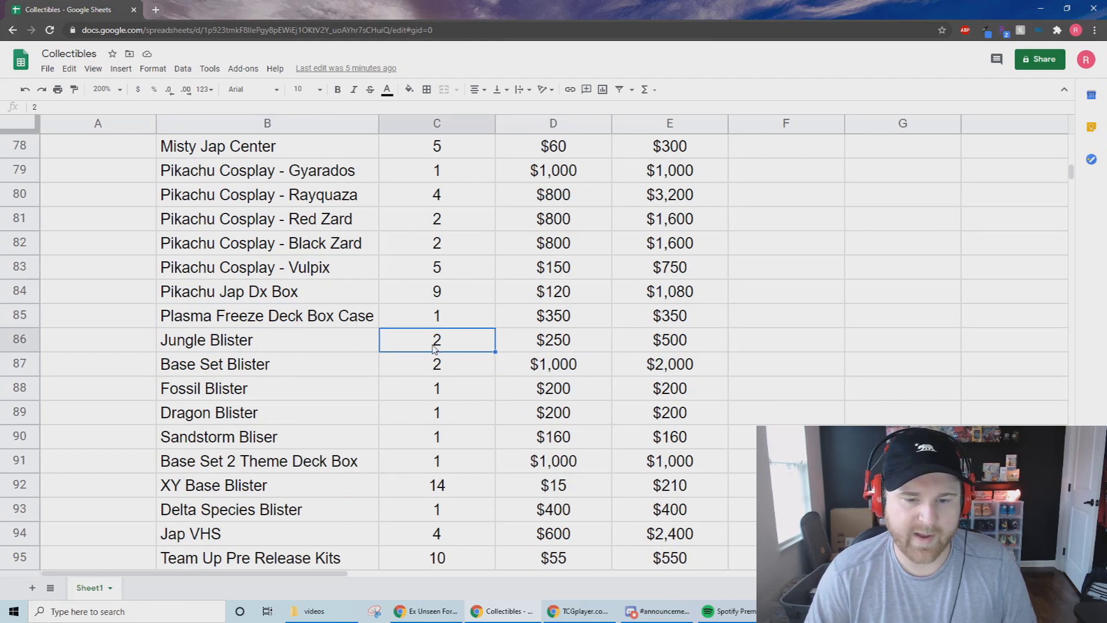
key(Down)
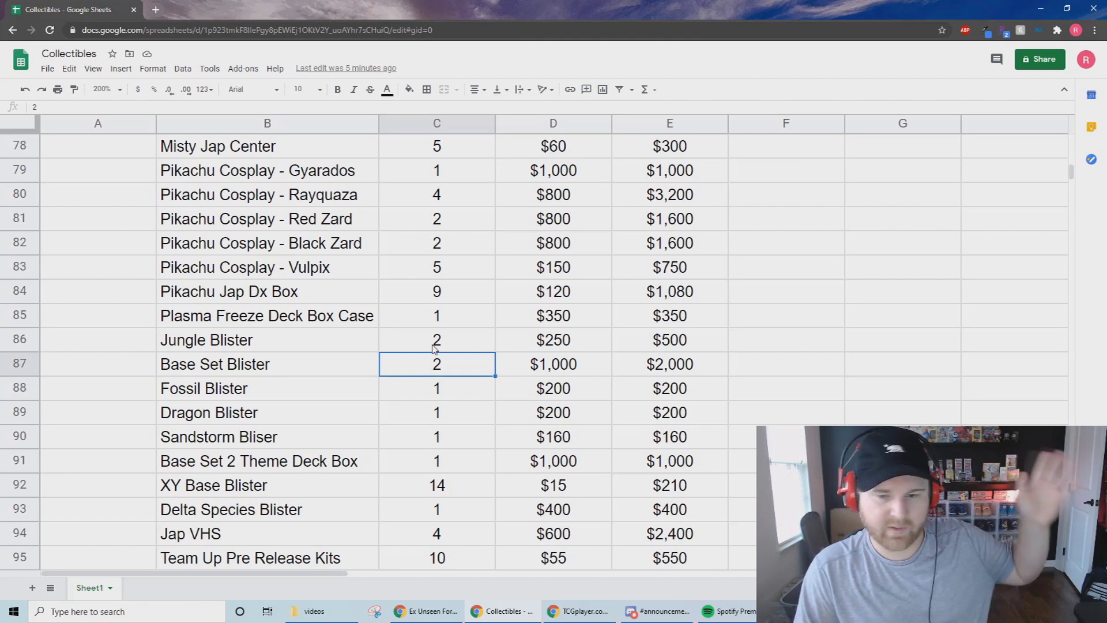
key(Down)
key(Down)
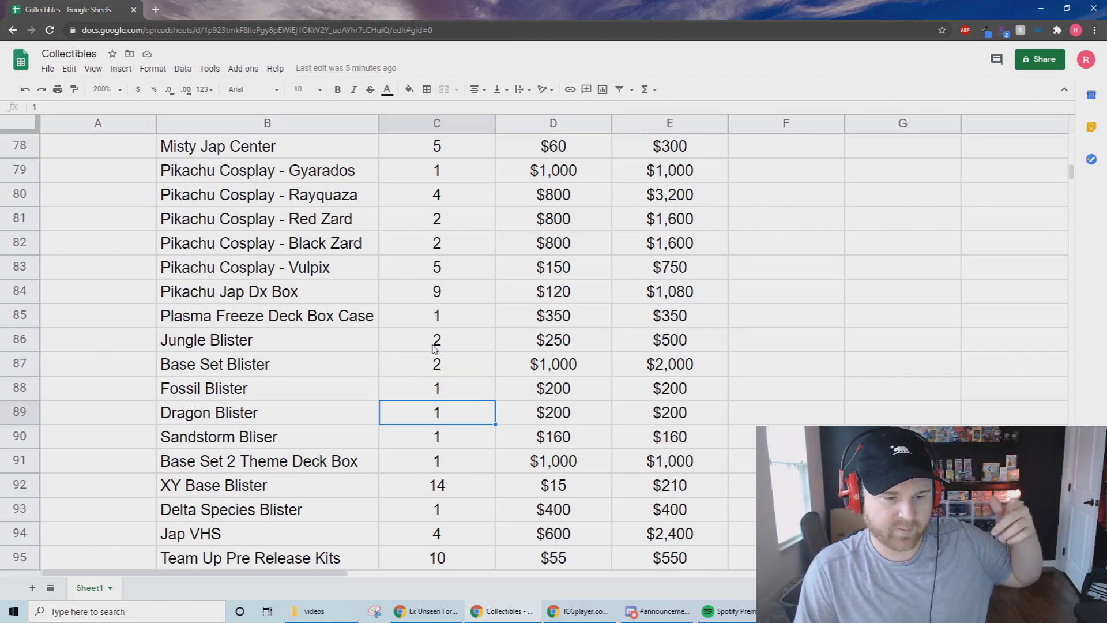
key(Down)
key(Up)
key(Up)
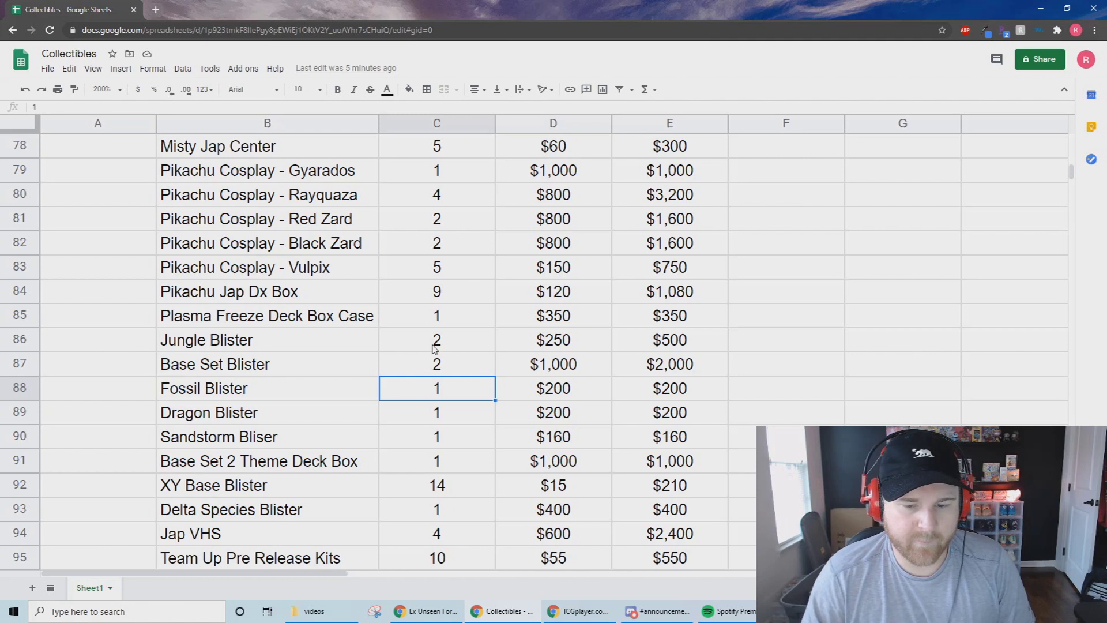
key(Down)
key(Down)
key(Down)
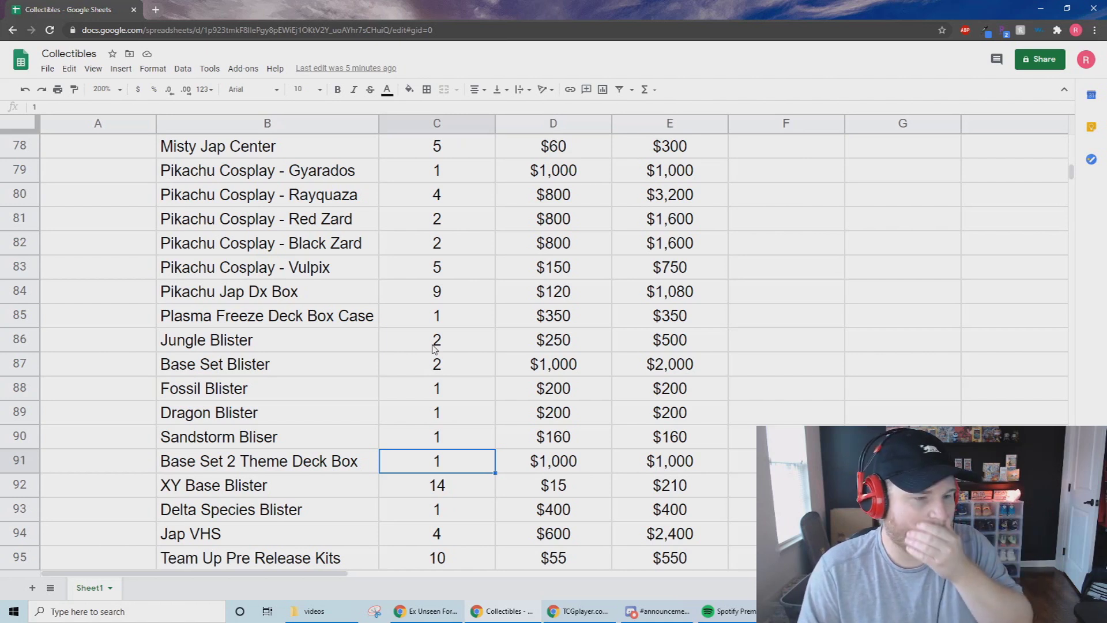
key(Down)
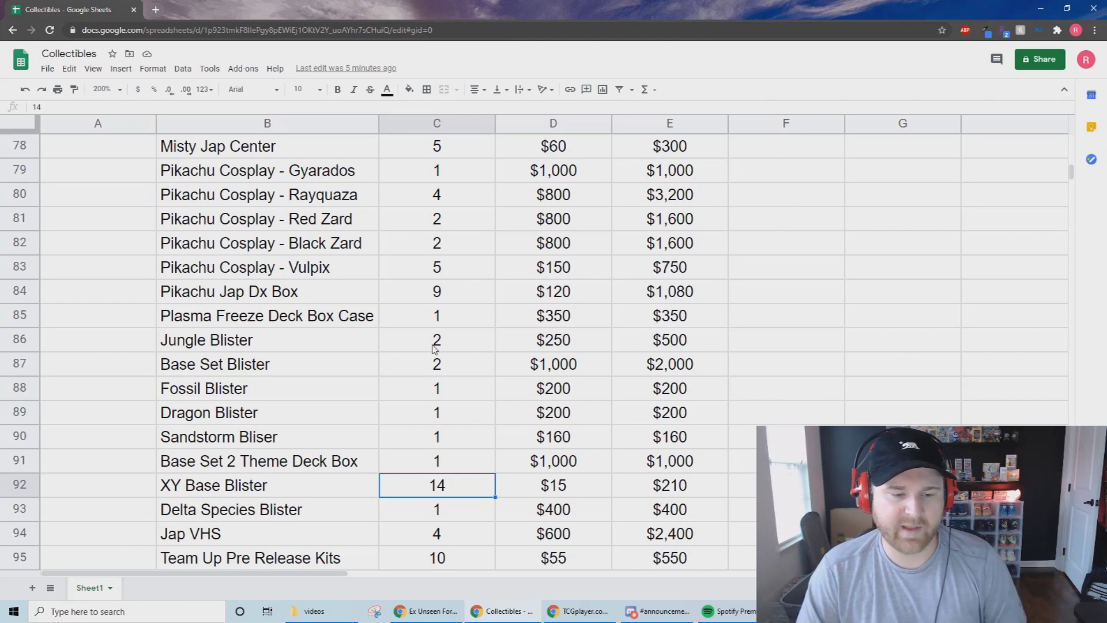
key(Down)
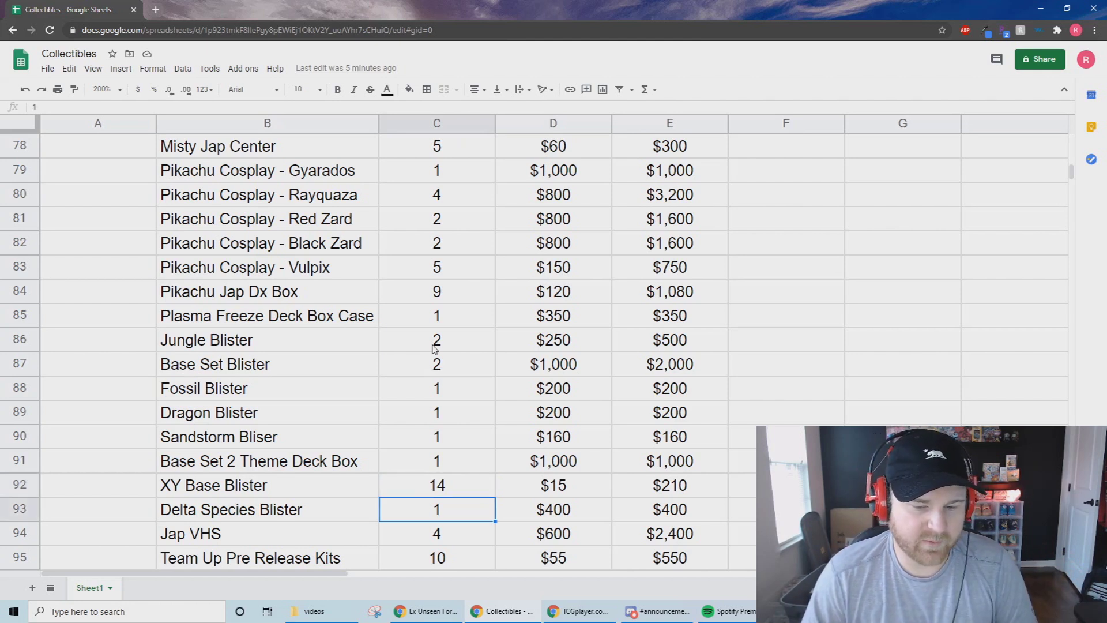
key(Right)
key(Left)
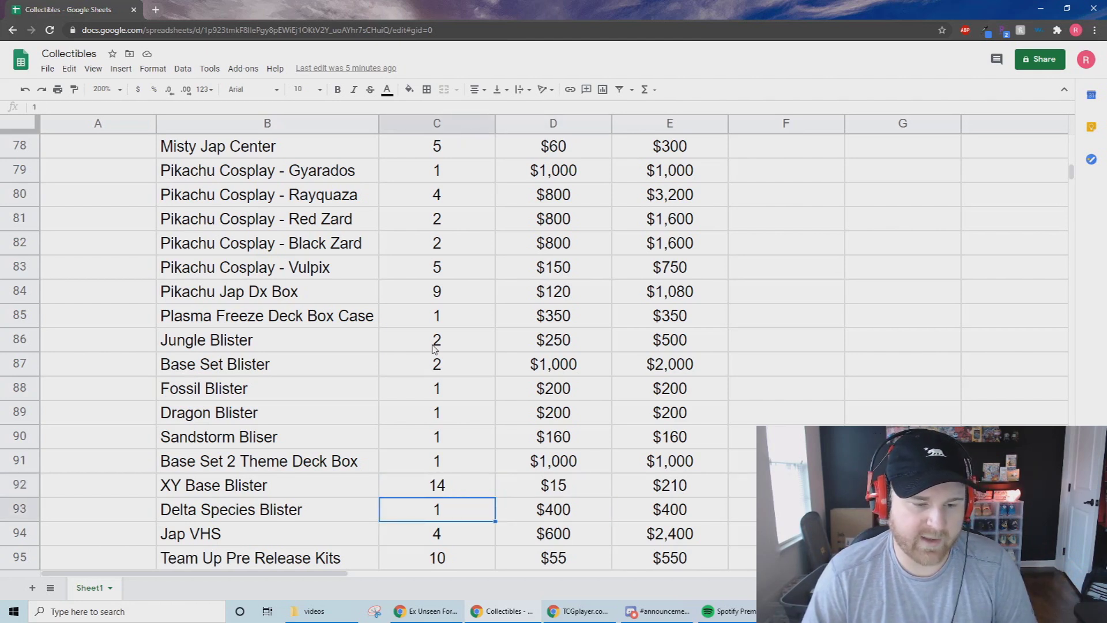
key(Down)
key(Down)
key(Down)
key(Down)
Check the Jap VHS price of $600 and the Team Up Pre Release Kits row.
key(Up)
key(Up)
key(Up)
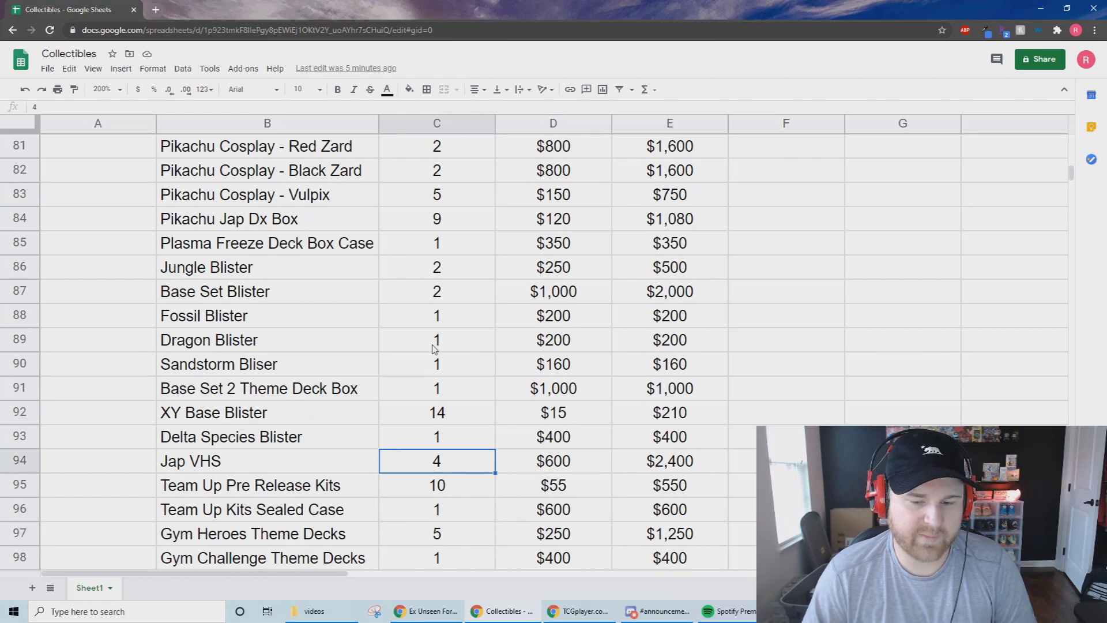
key(Right)
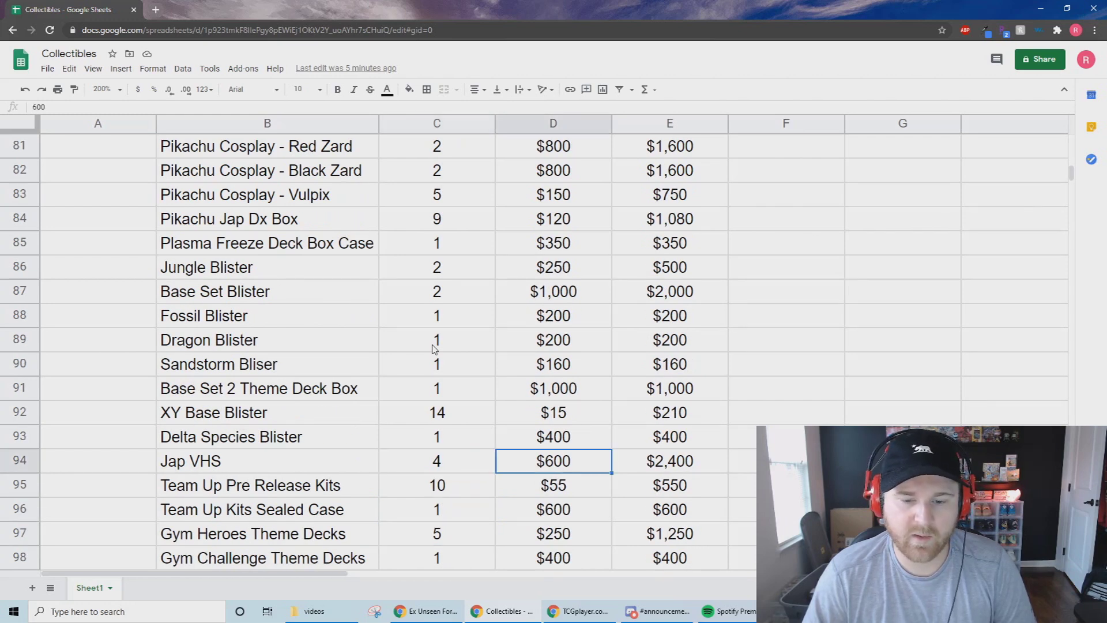
key(Left)
key(Right)
key(Left)
key(Right)
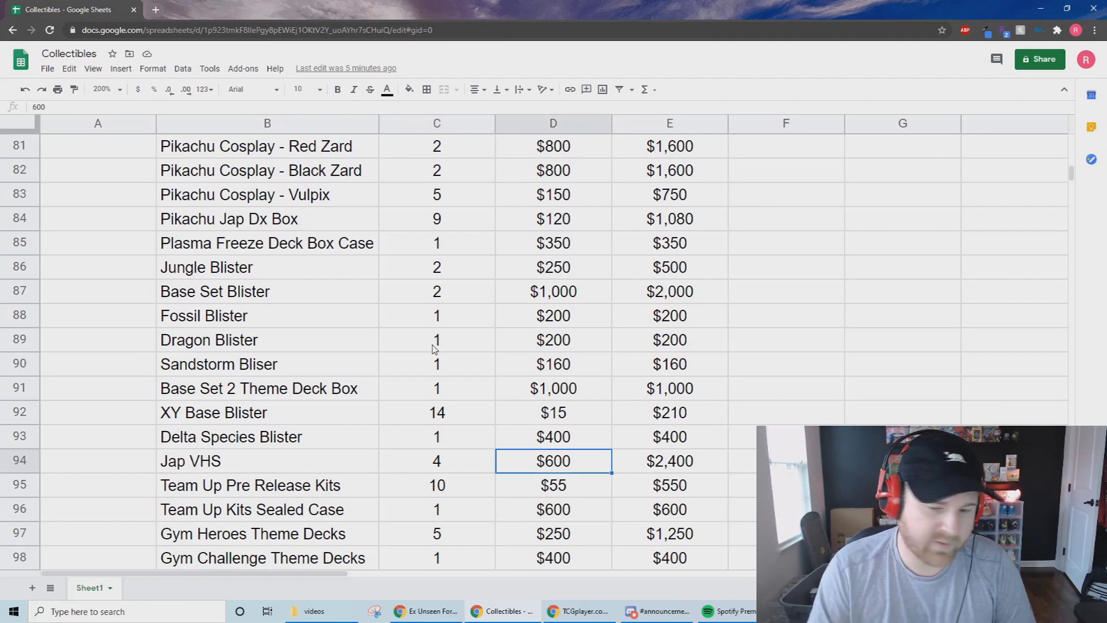
key(Left)
key(Down)
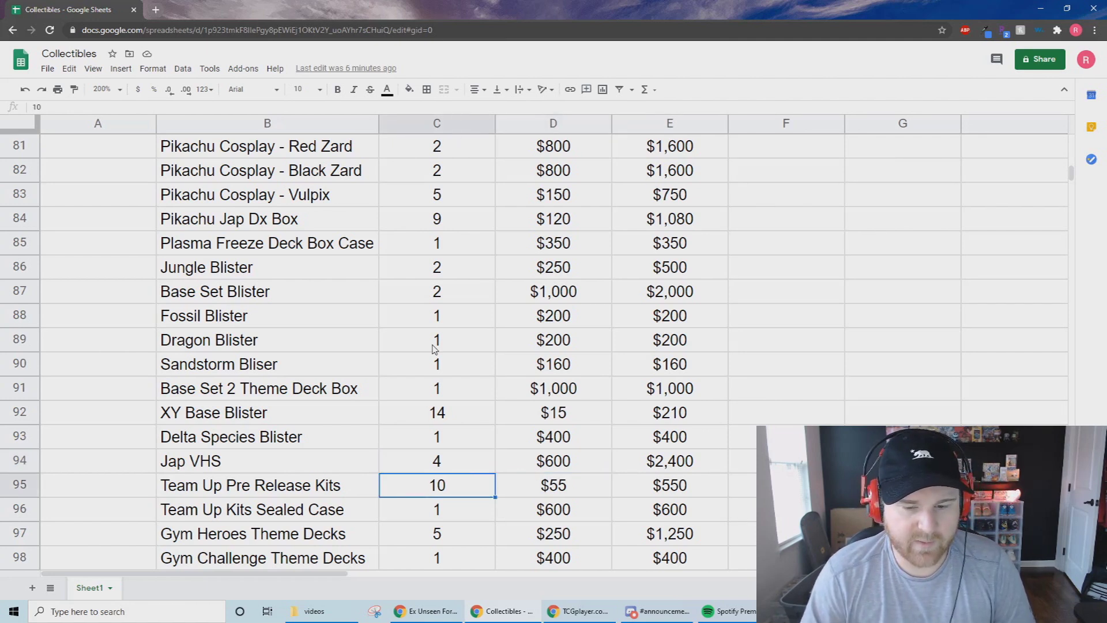
key(Right)
key(Left)
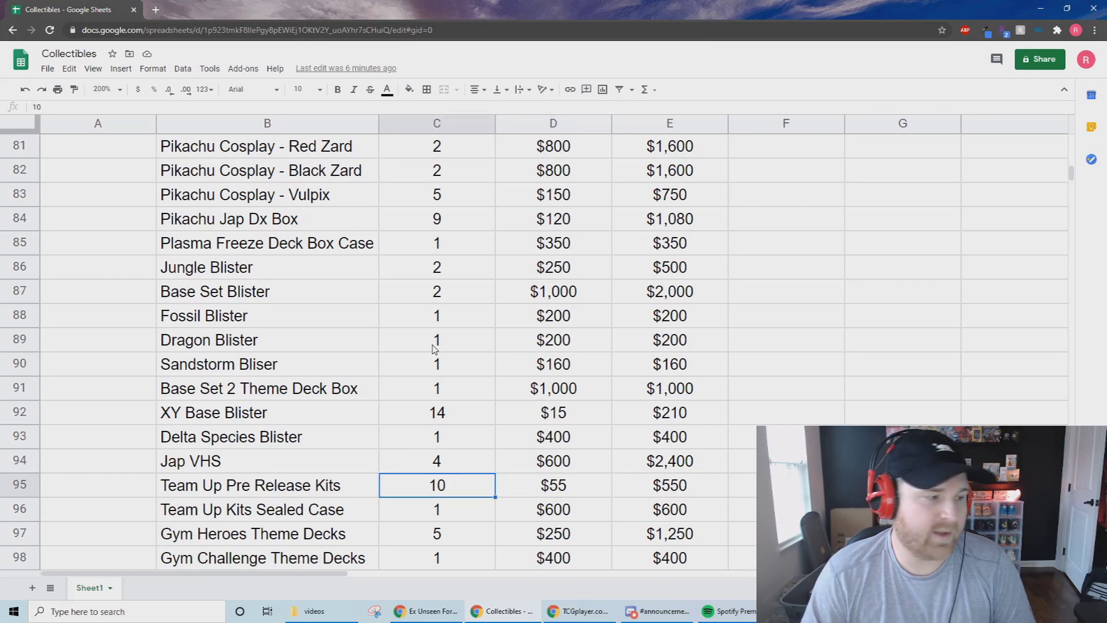
Lower the Team Up Kits Sealed Case price from $600 to $500.
key(Down)
key(Right)
key(Left)
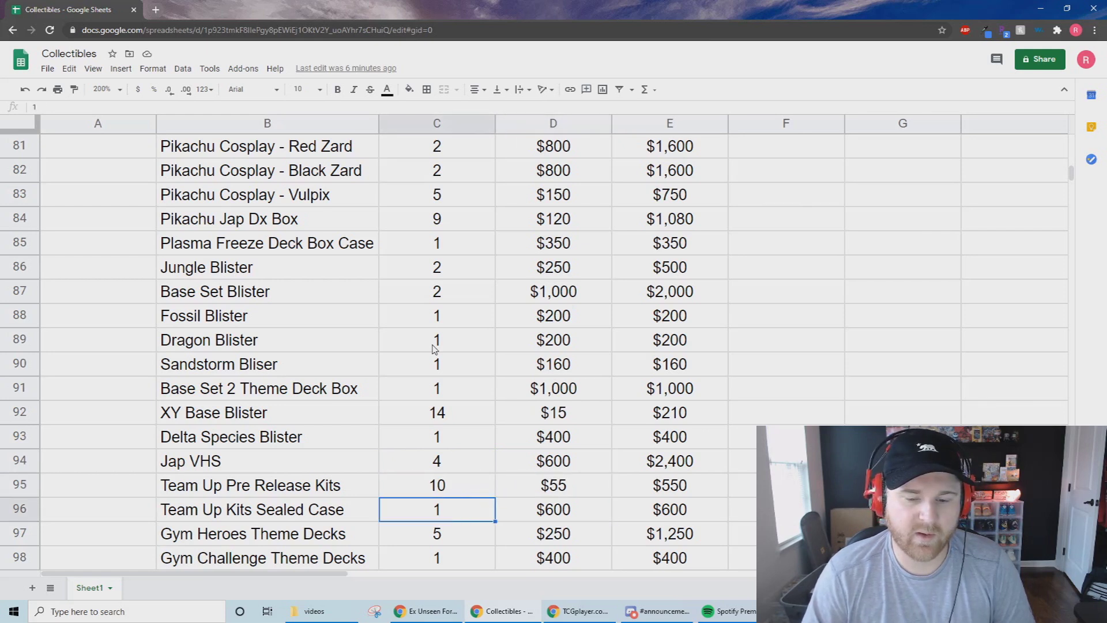
key(Right)
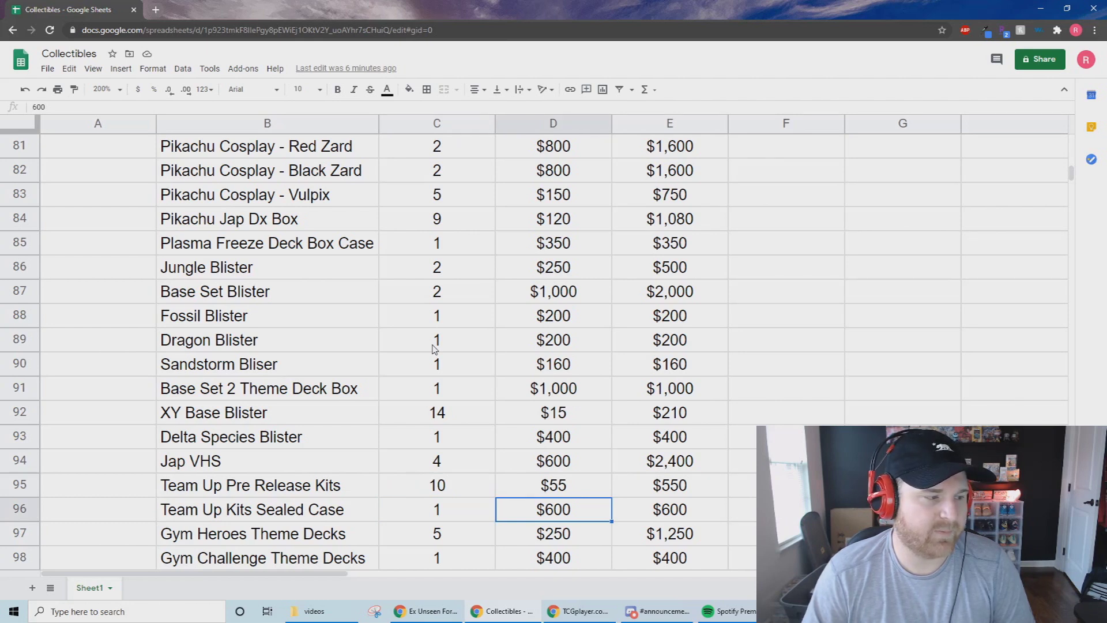
text(500)
key(Return)
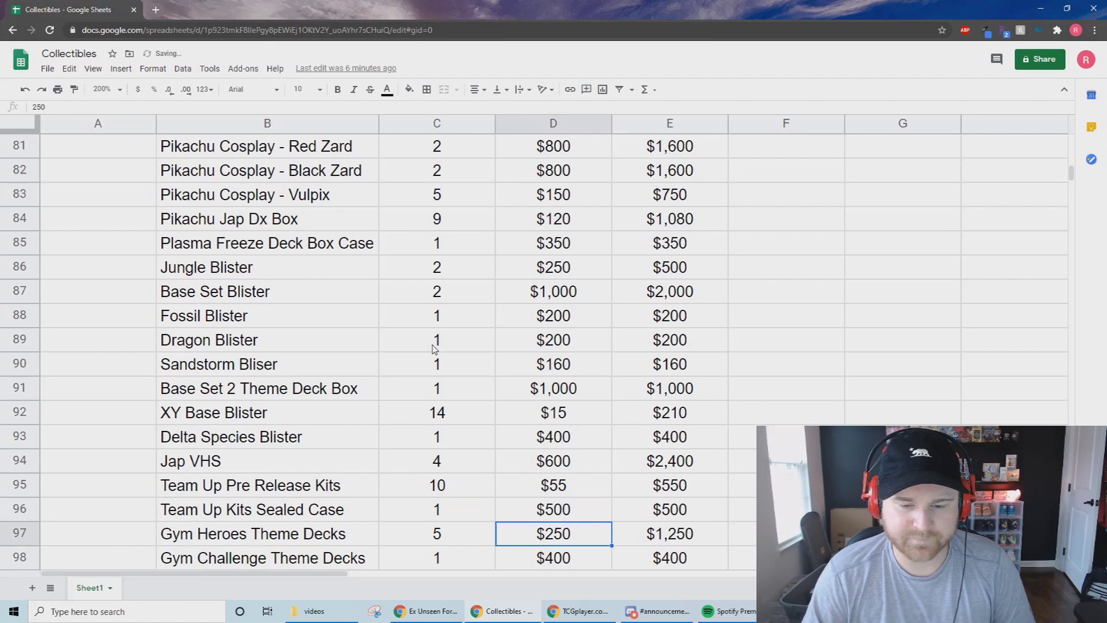
Review the Gym Heroes, Gym Challenge and Jungle Theme Decks rows, Jungle priced at $125.
key(Up)
key(Up)
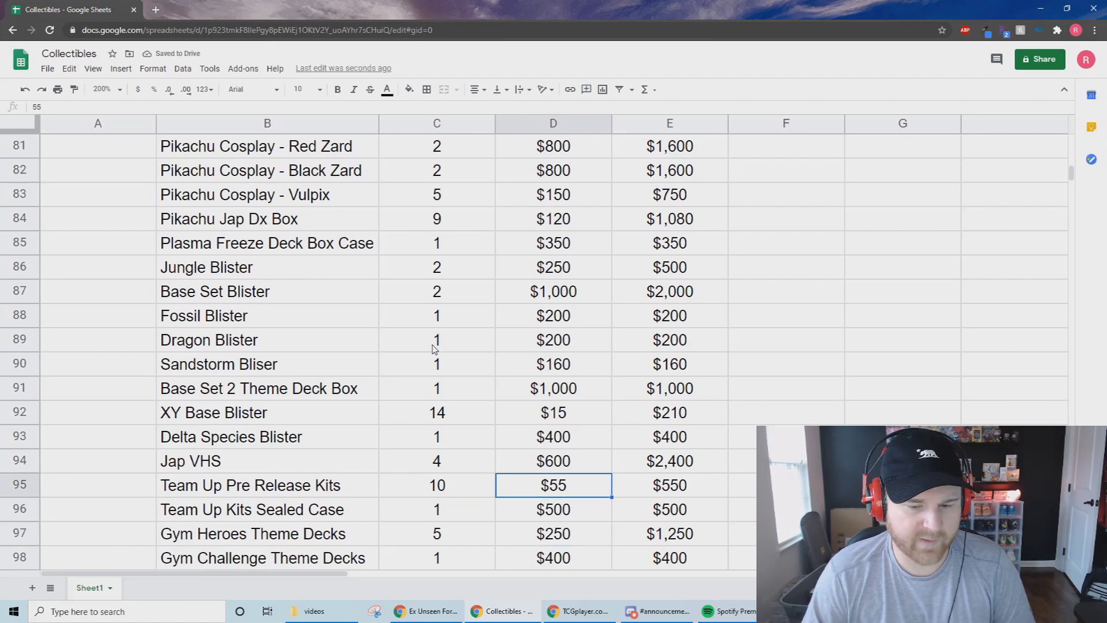
key(Down)
key(Down)
key(Left)
key(Down)
key(Down)
key(Up)
key(Up)
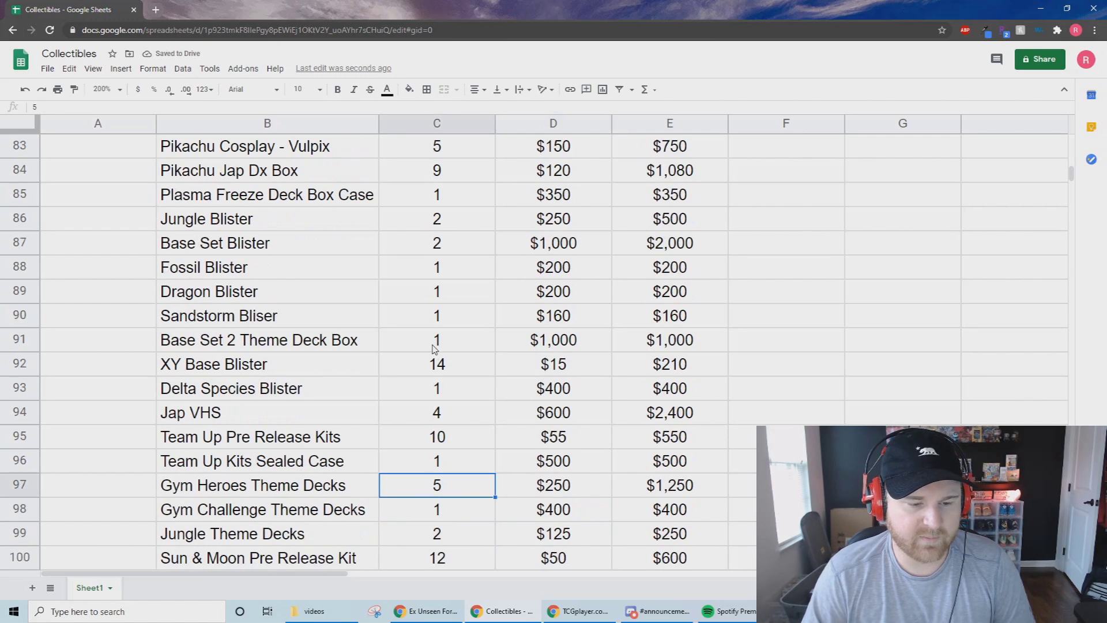
key(Down)
key(Right)
key(Up)
key(Left)
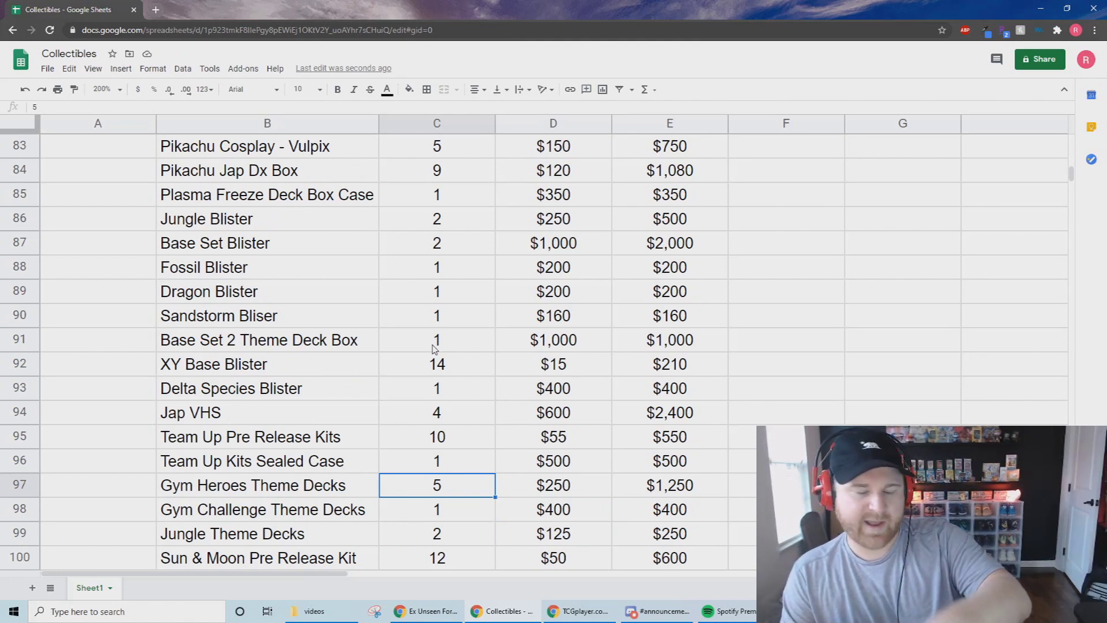
key(Down)
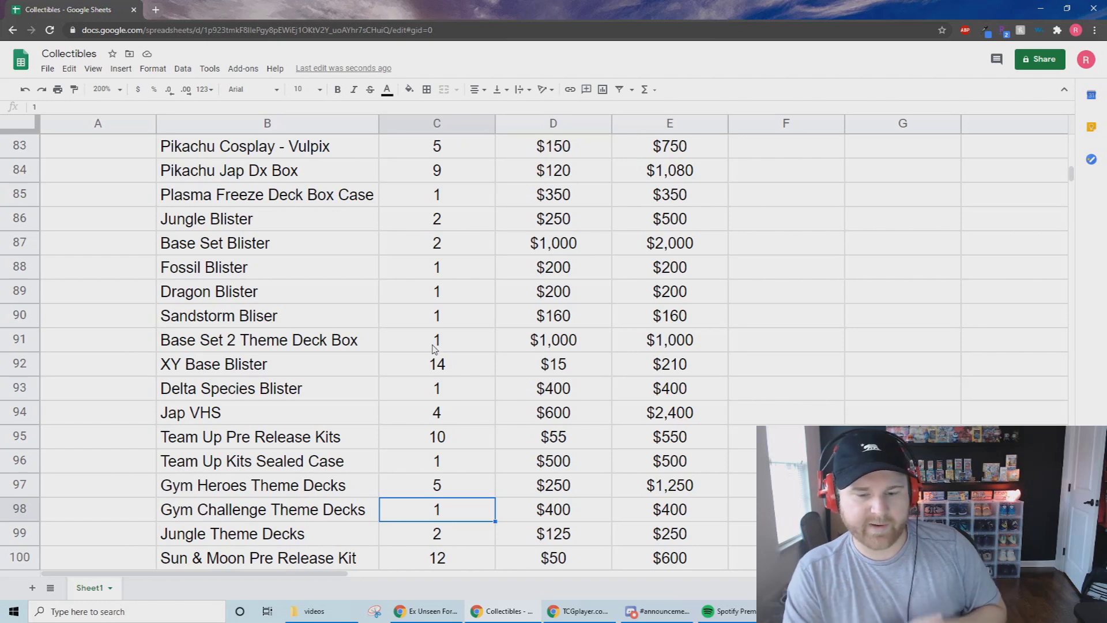
key(Down)
key(Down)
key(Up)
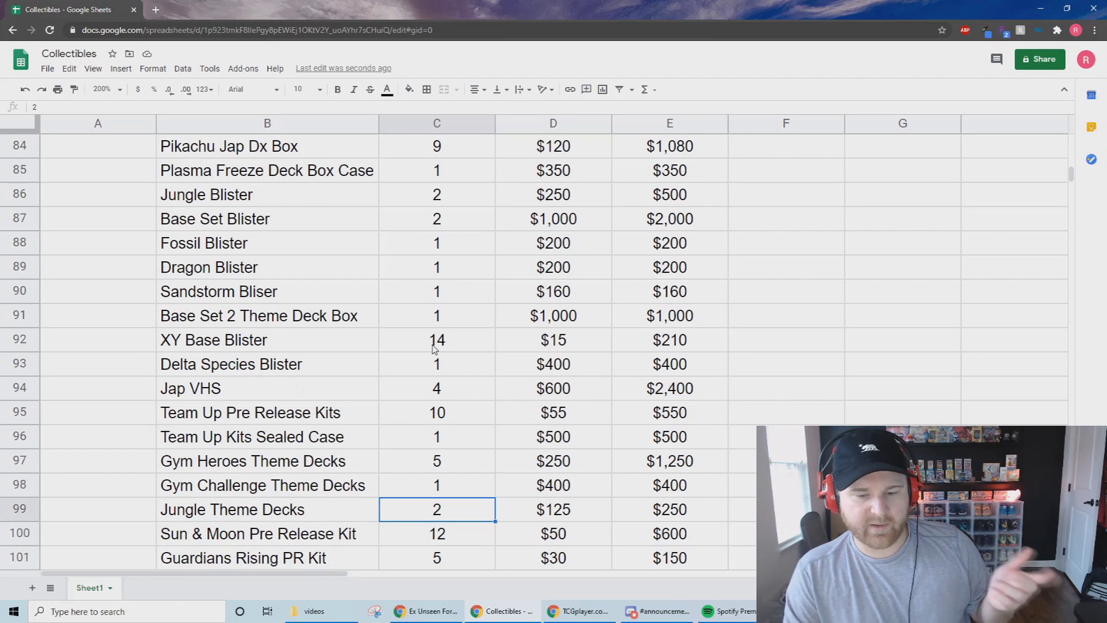
key(Right)
Check the Sun & Moon Pre Release Kit (12) and PR Kit rows through XY Steam Seige.
key(Down)
key(Left)
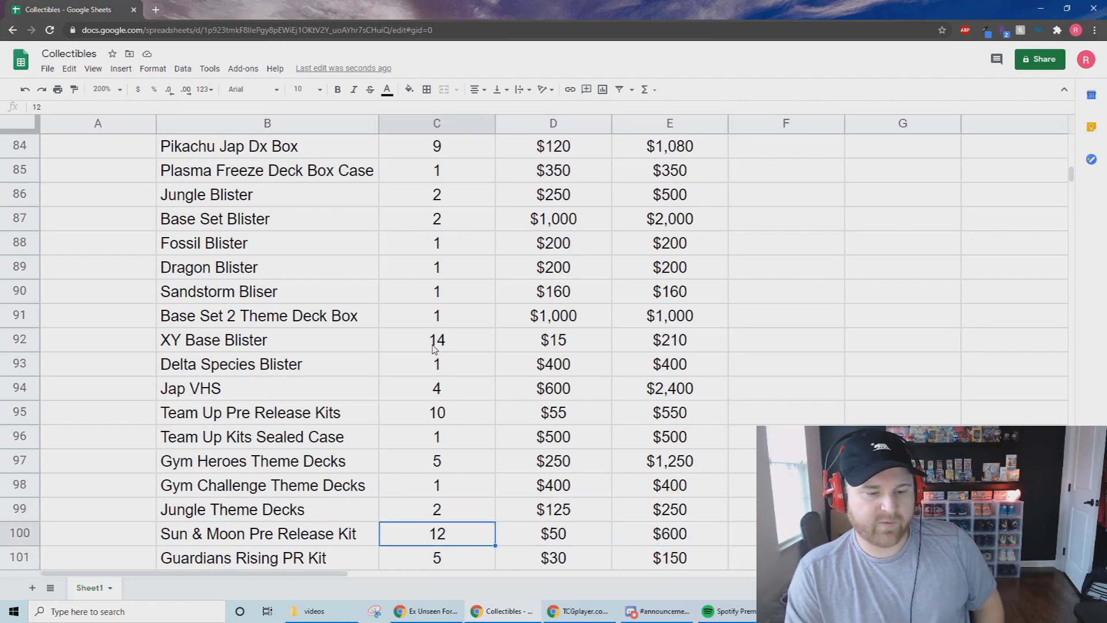
key(Left)
key(Right)
key(Right)
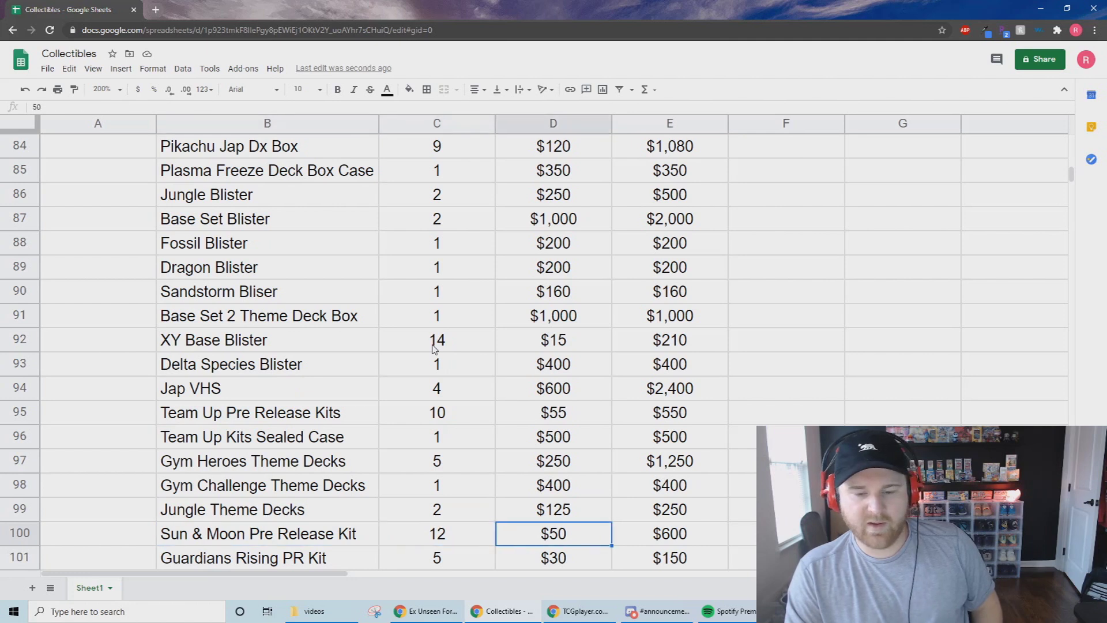
key(Left)
key(Down)
key(Down)
key(Up)
key(Down)
key(Down)
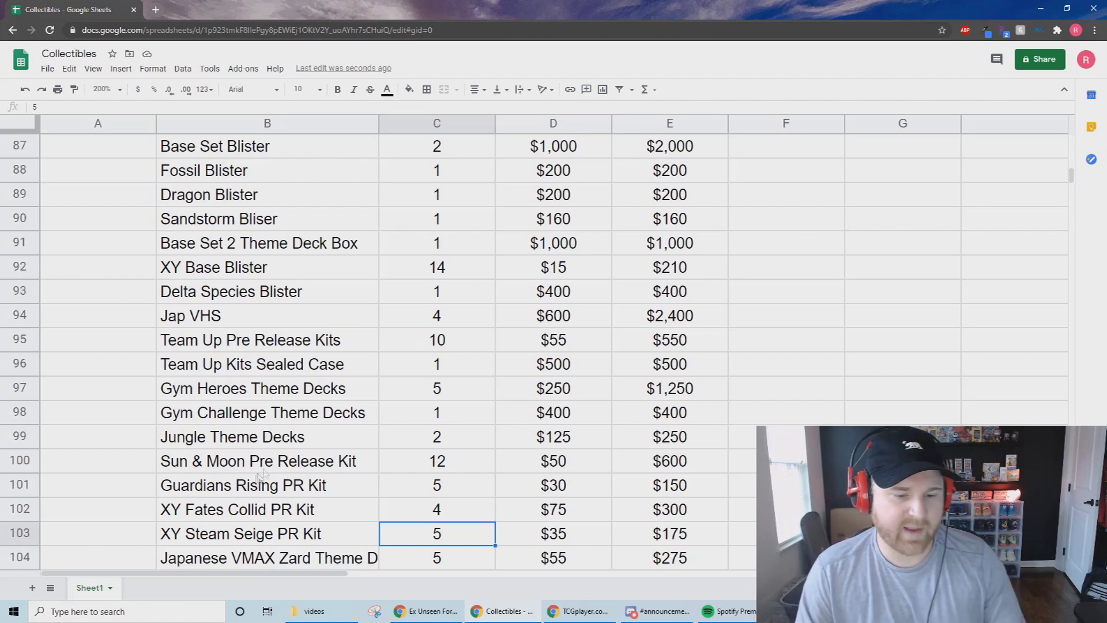
click(225, 509)
click(85, 106)
text(e)
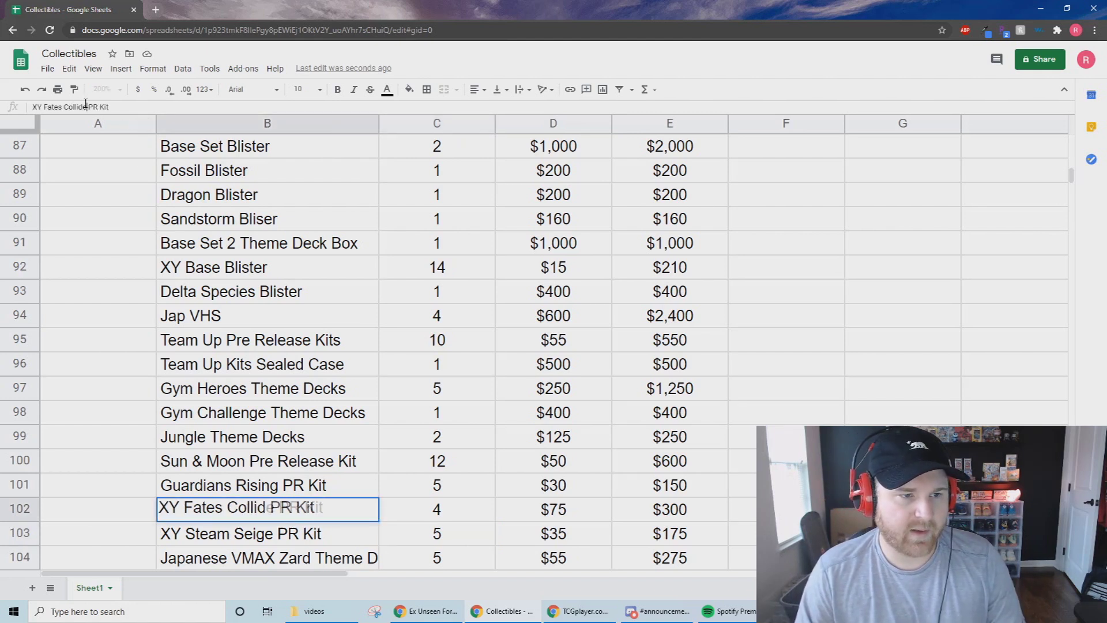
key(Return)
key(Up)
key(Right)
key(Right)
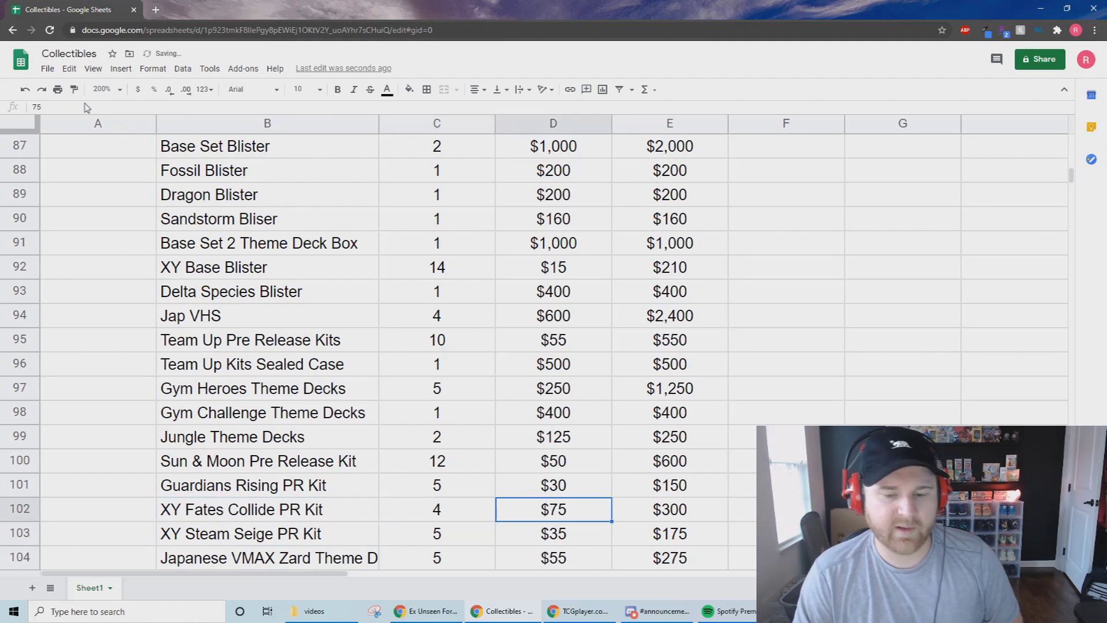
key(Left)
key(Right)
key(Left)
key(Right)
key(Left)
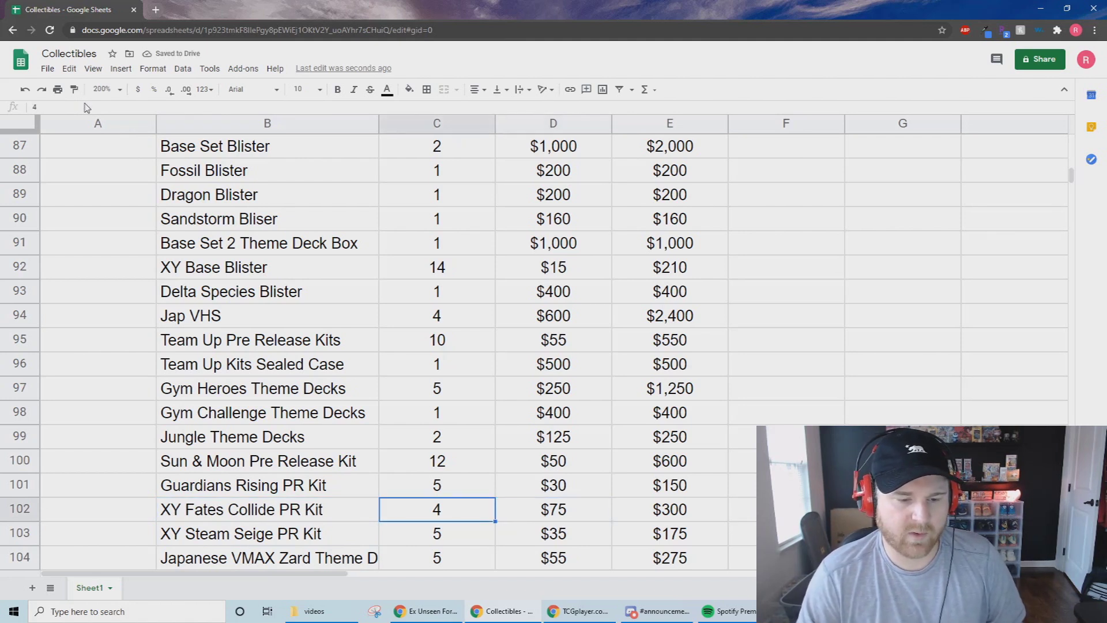
key(Left)
key(Down)
key(Down)
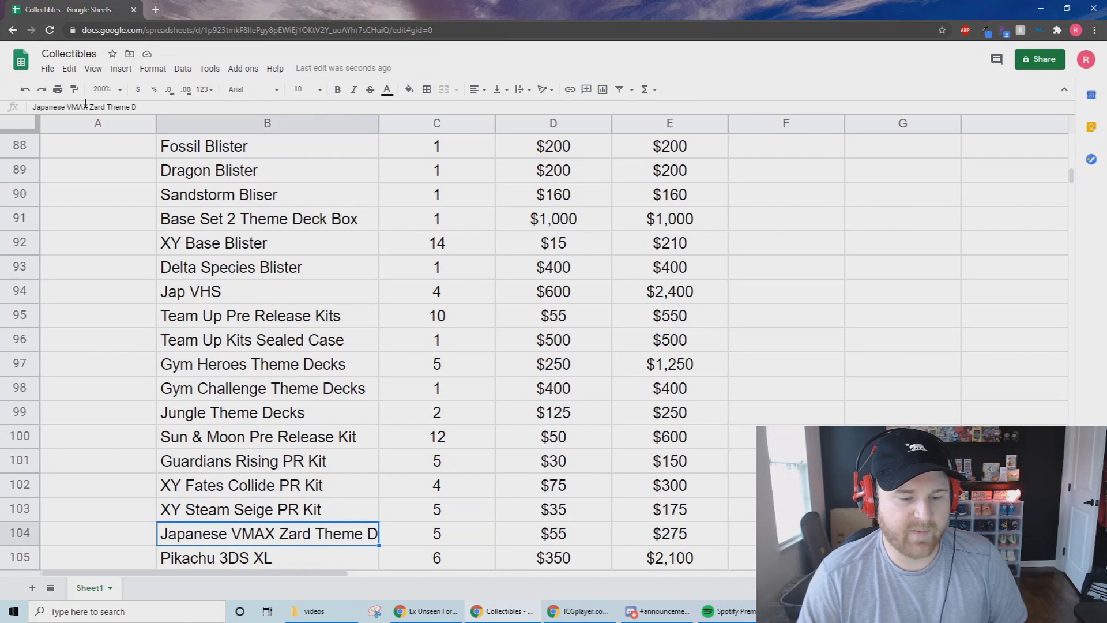
key(Right)
key(Right)
key(Left)
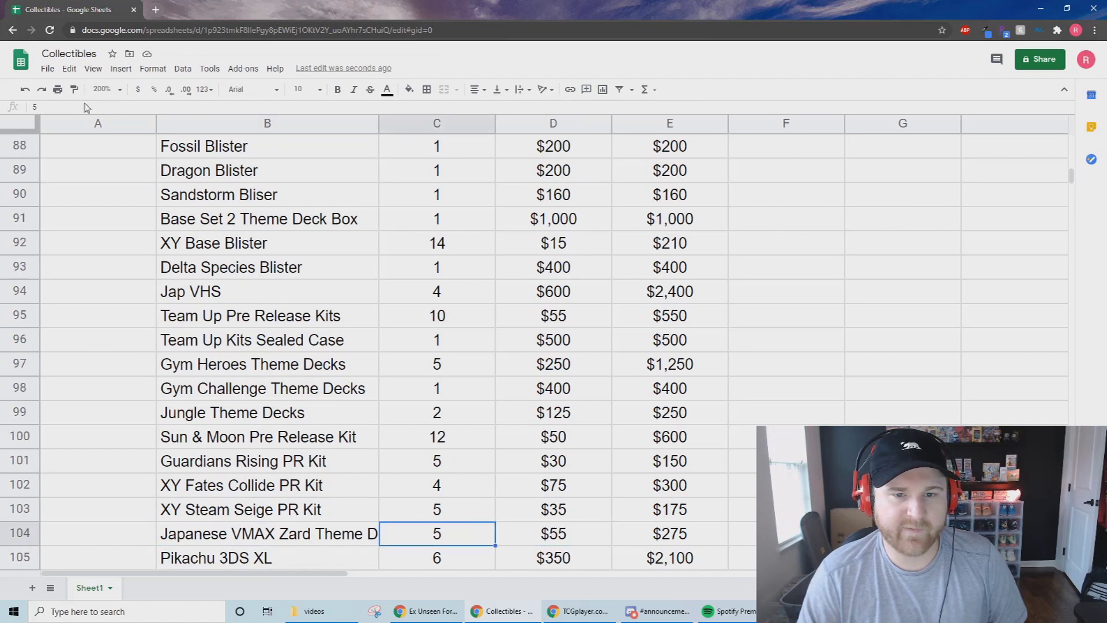
key(Down)
key(Left)
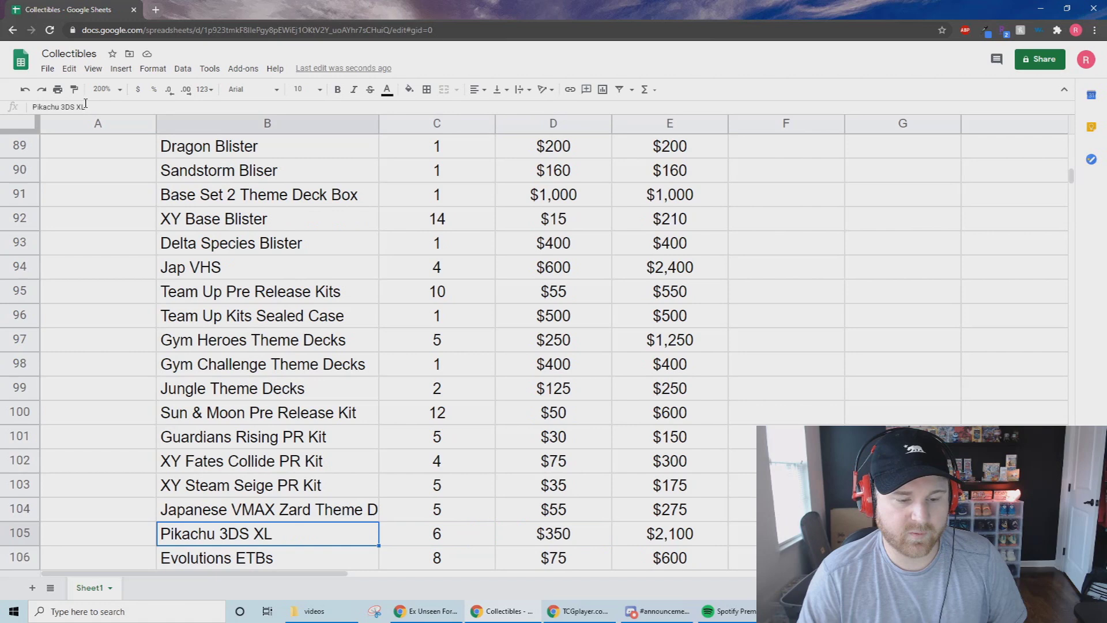
key(Right)
key(Right)
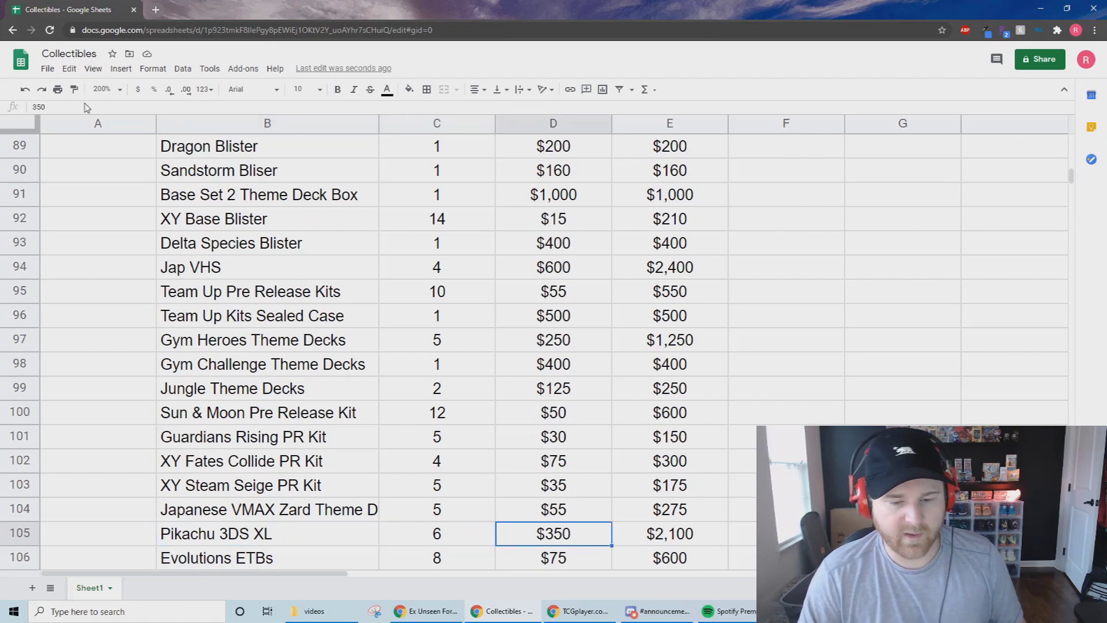
key(Right)
key(Down)
key(Left)
key(Left)
key(Left)
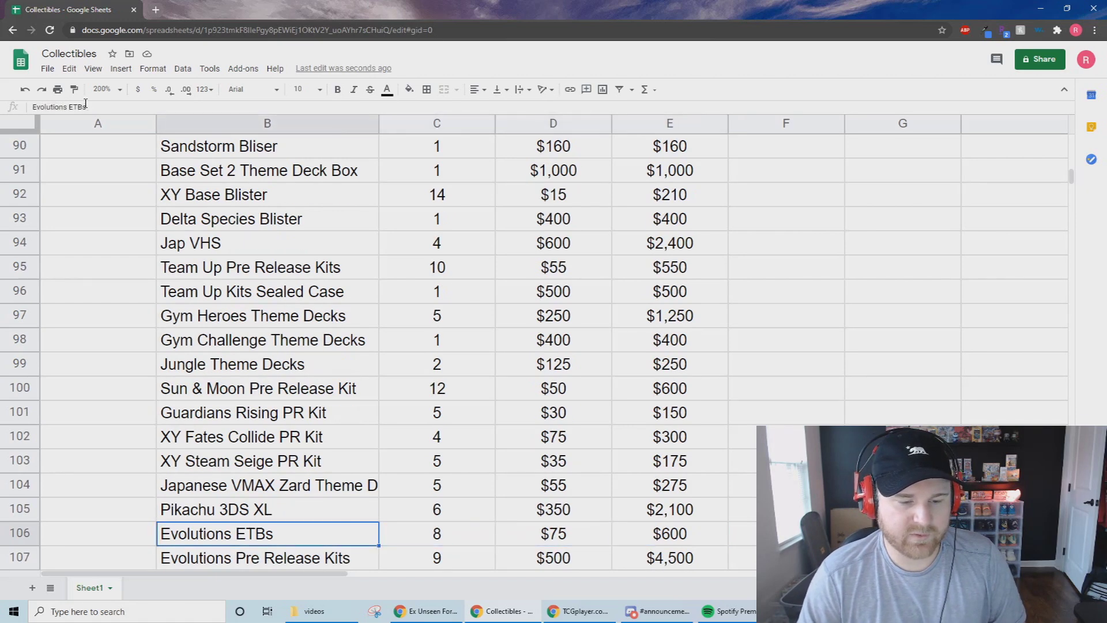
key(Right)
key(Right)
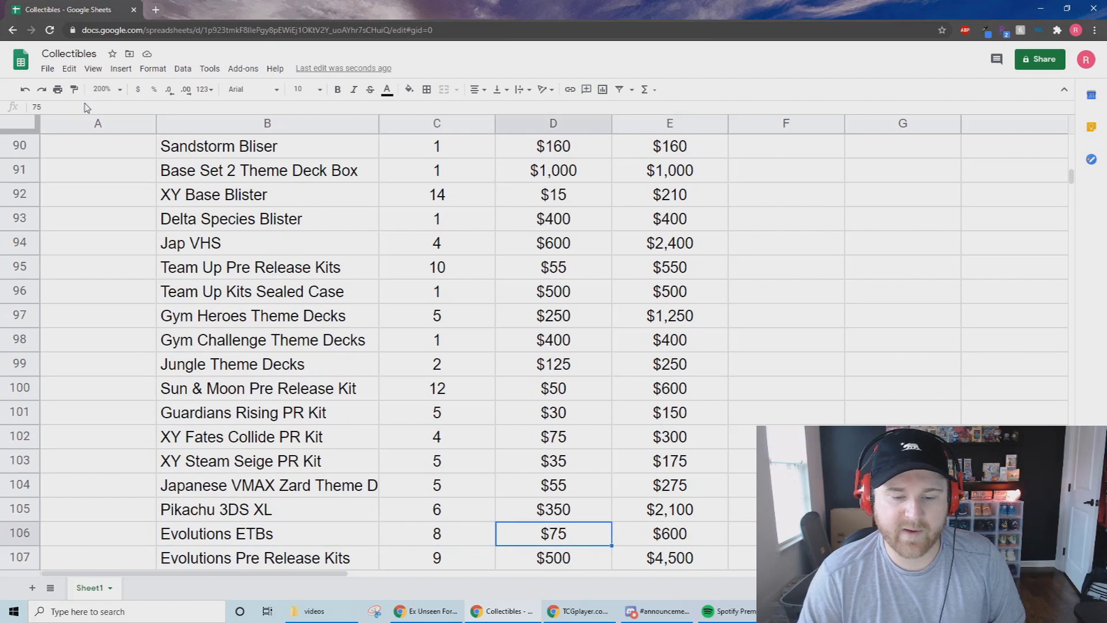
key(Left)
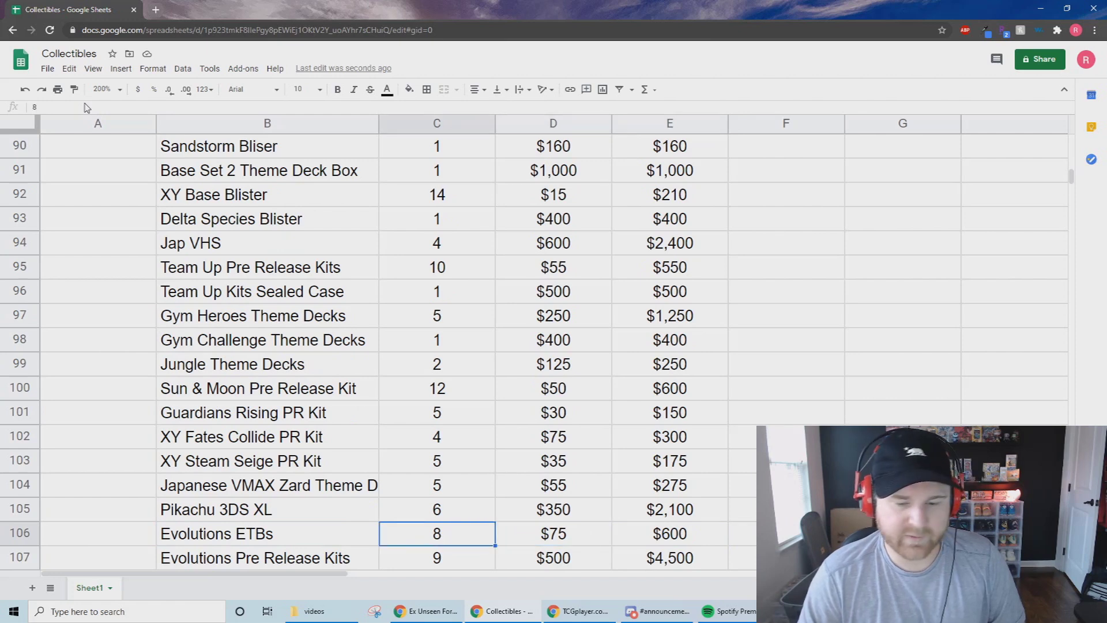
key(Down)
key(Right)
key(Left)
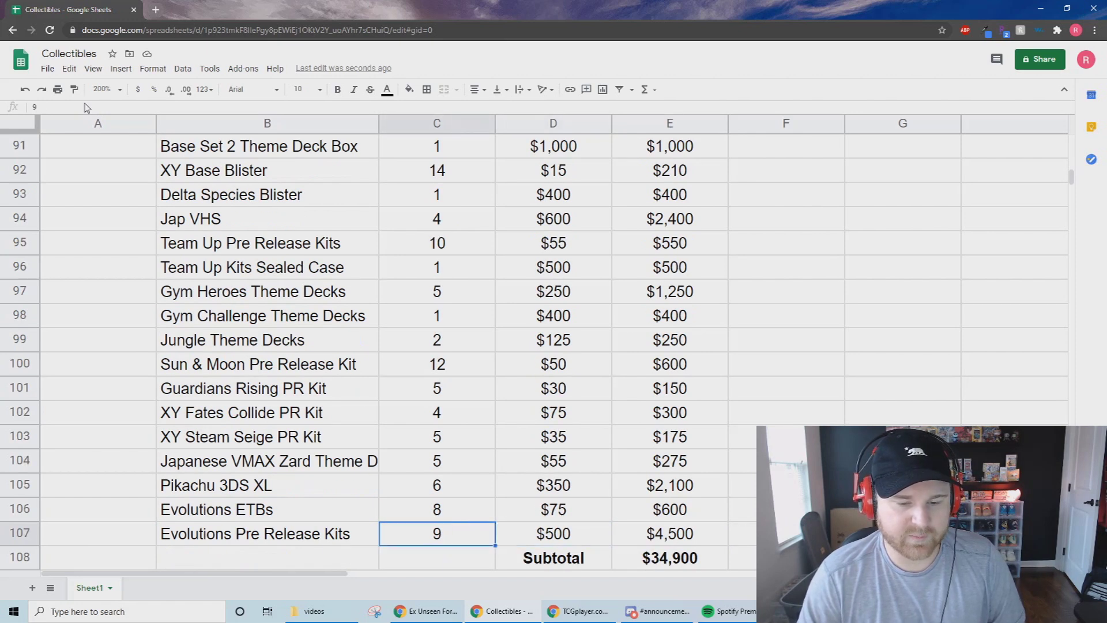
key(Right)
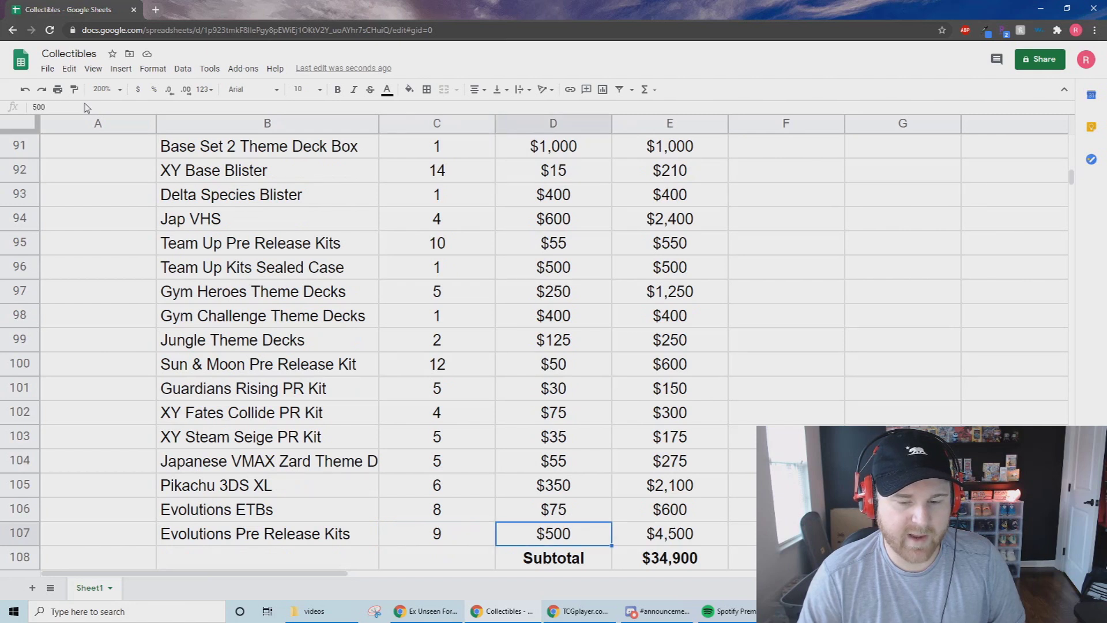
key(Right)
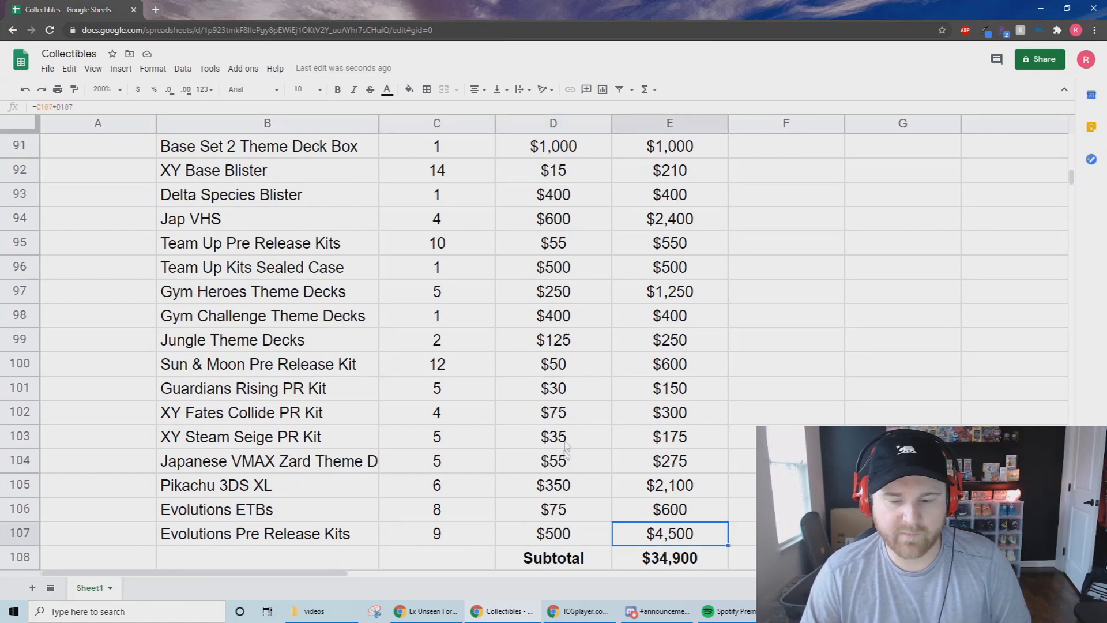
key(Down)
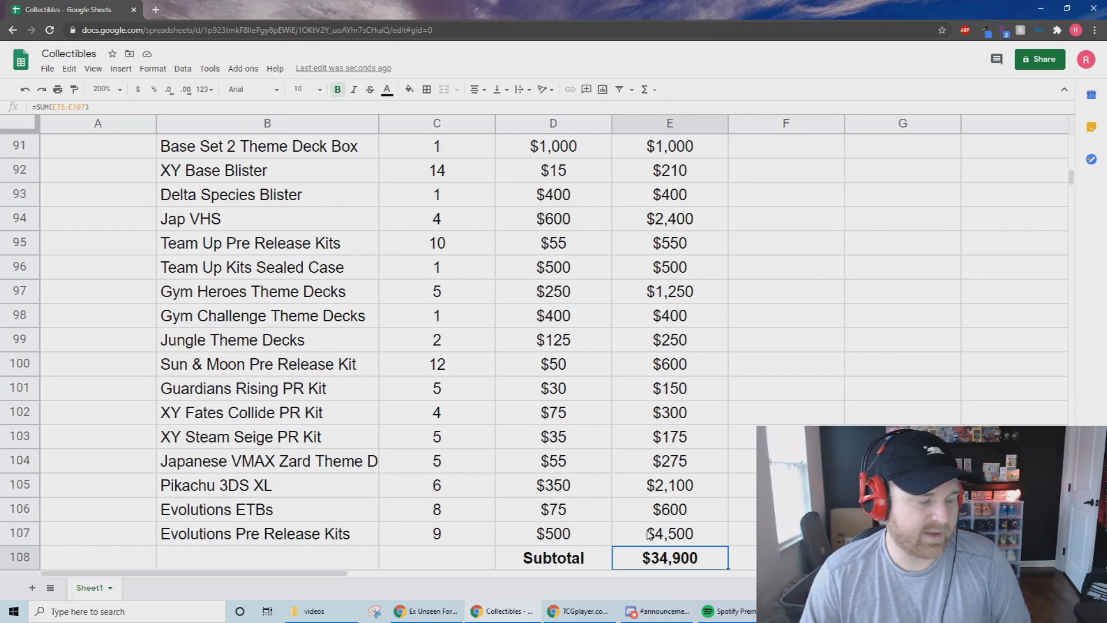
scroll(381, 513, up, 5)
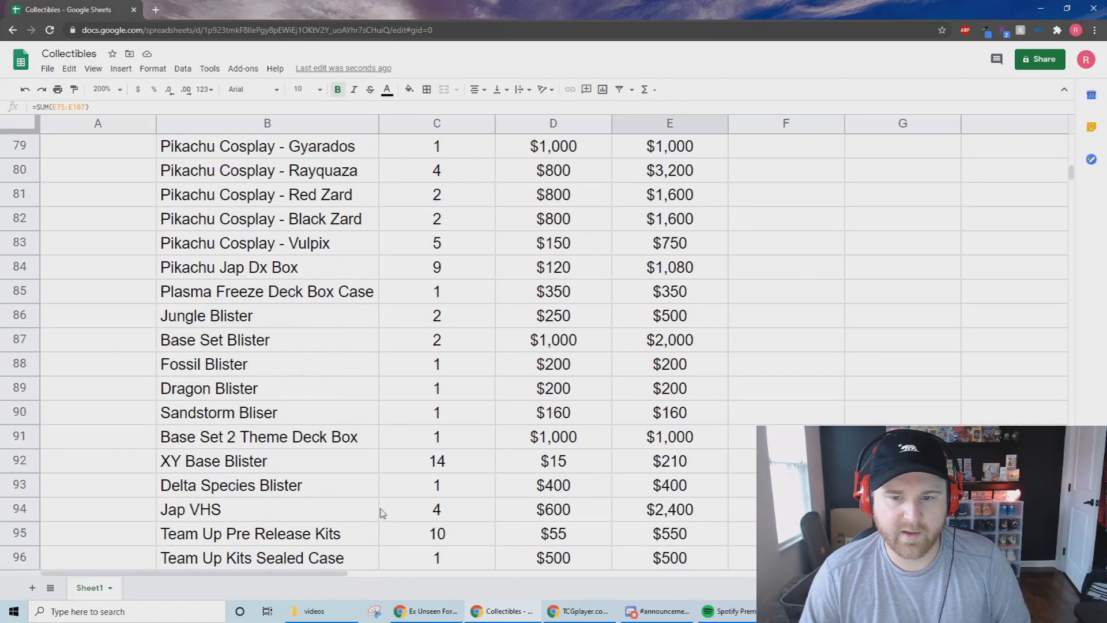
Scroll to the Summary table in columns H–K showing the $86,726 overall total.
scroll(377, 510, up, 4)
scroll(304, 570, up, 1)
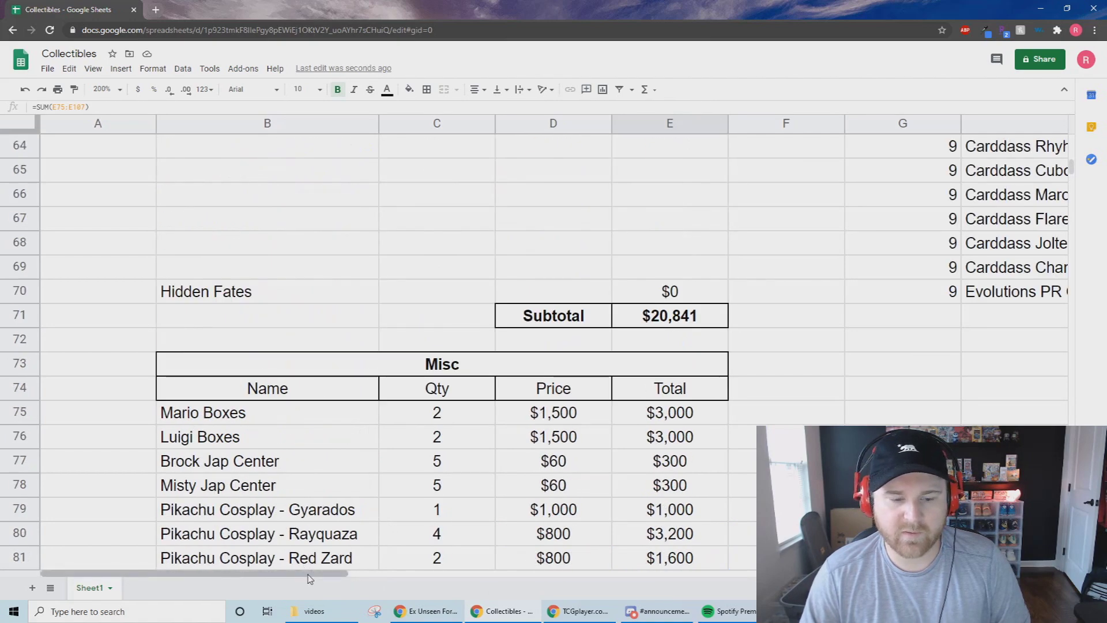
drag(309, 578, 542, 576)
scroll(508, 551, up, 8)
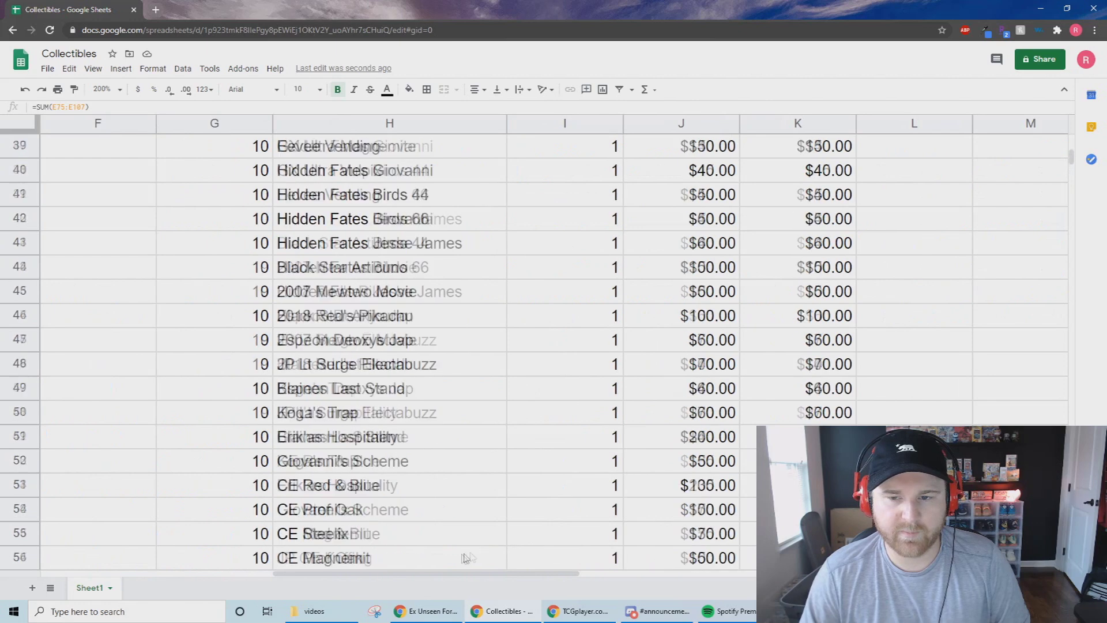
scroll(455, 556, up, 8)
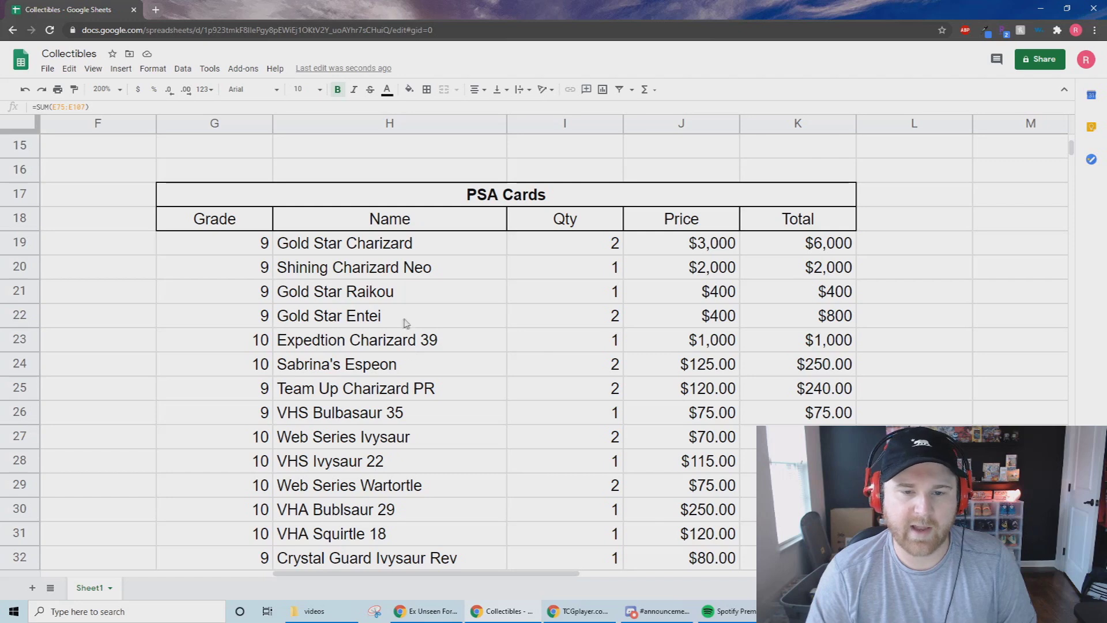
scroll(405, 322, up, 5)
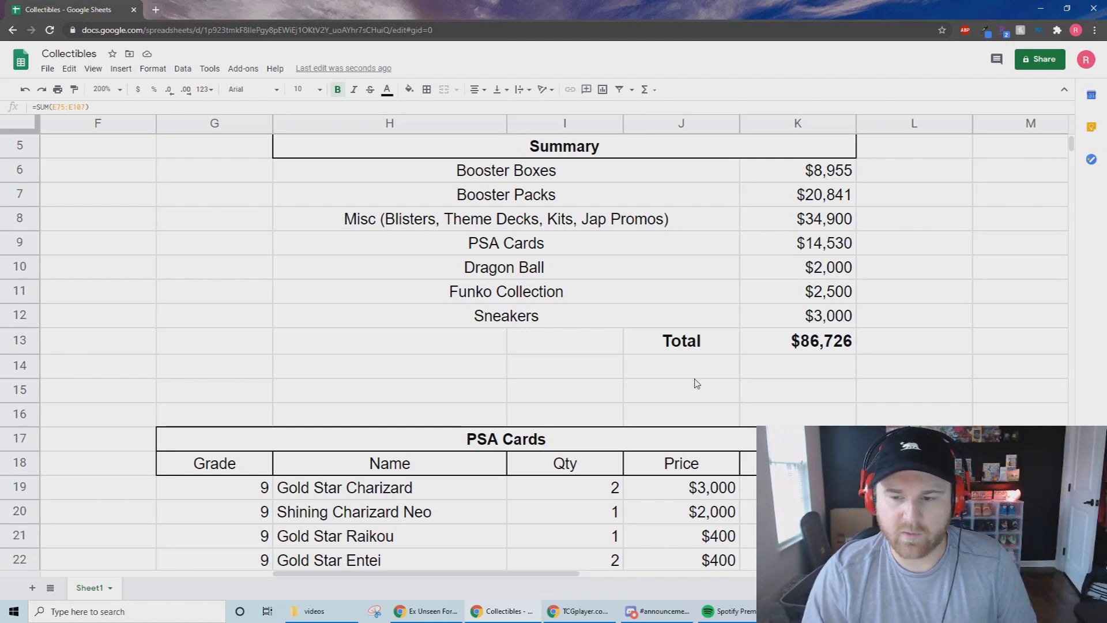
scroll(634, 384, down, 3)
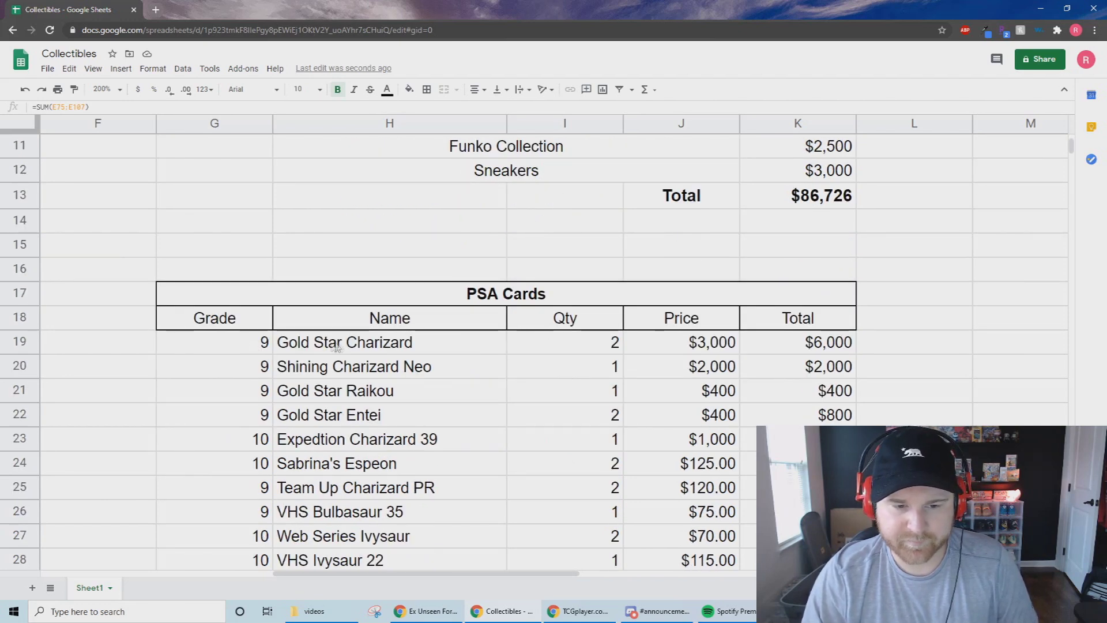
Select H19:I22, Gold Star Charizard through Gold Star Entei with their quantities.
scroll(510, 352, down, 1)
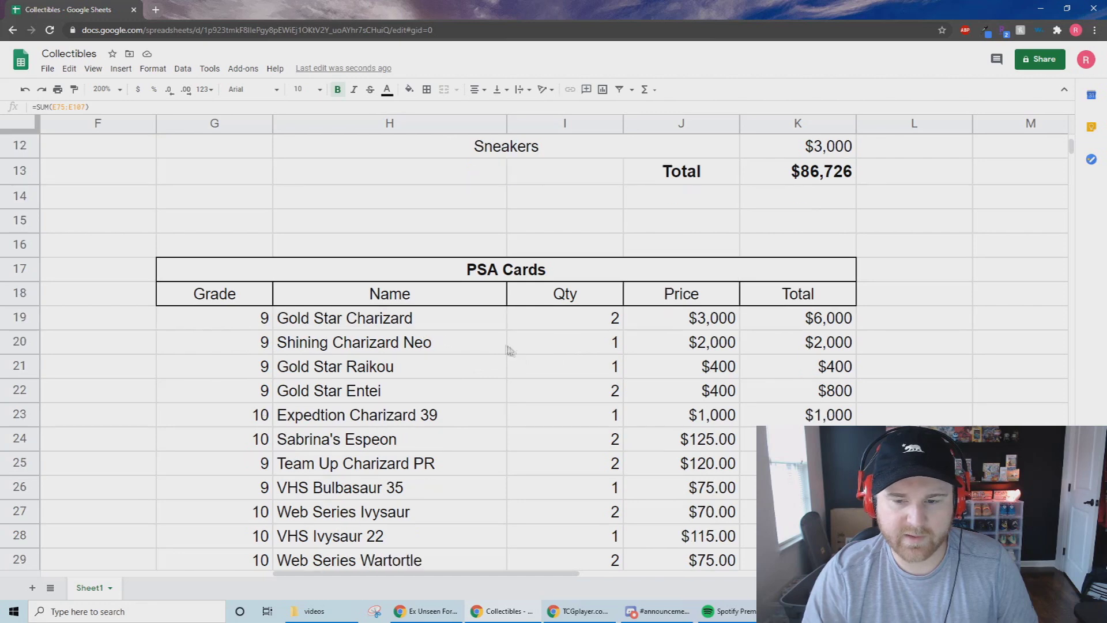
scroll(363, 350, down, 1)
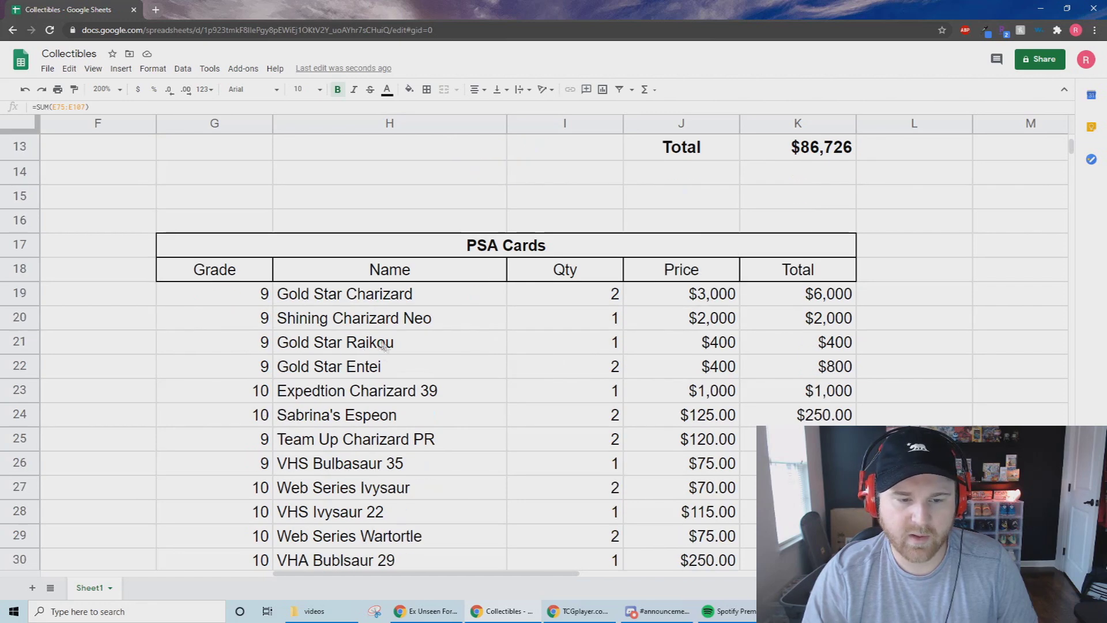
scroll(354, 362, down, 1)
drag(327, 267, 556, 334)
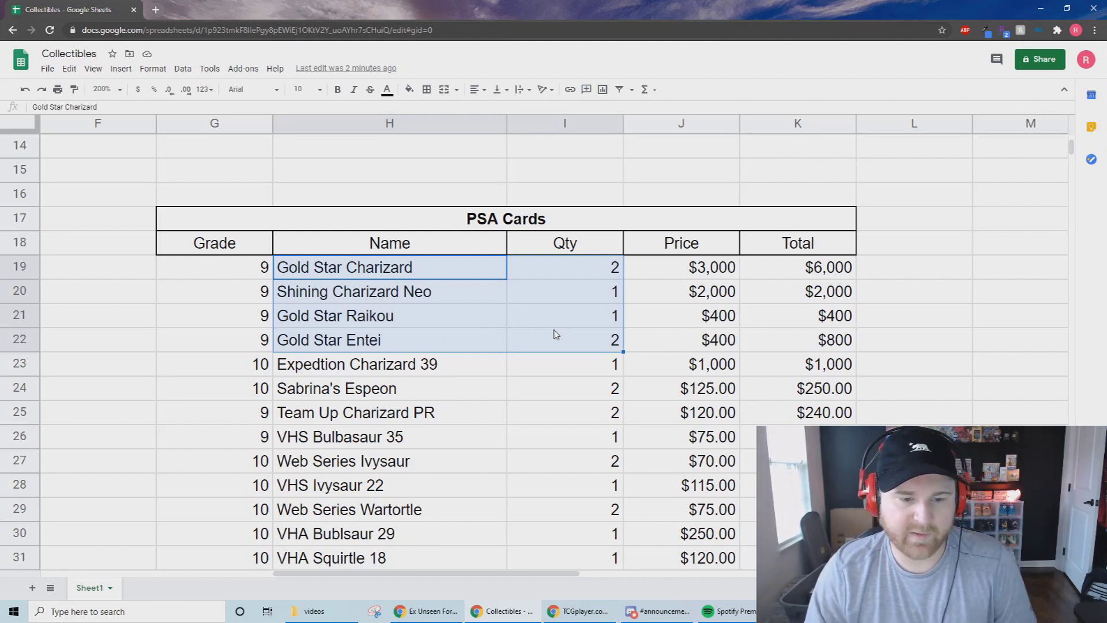
click(436, 374)
drag(259, 372, 696, 363)
click(678, 368)
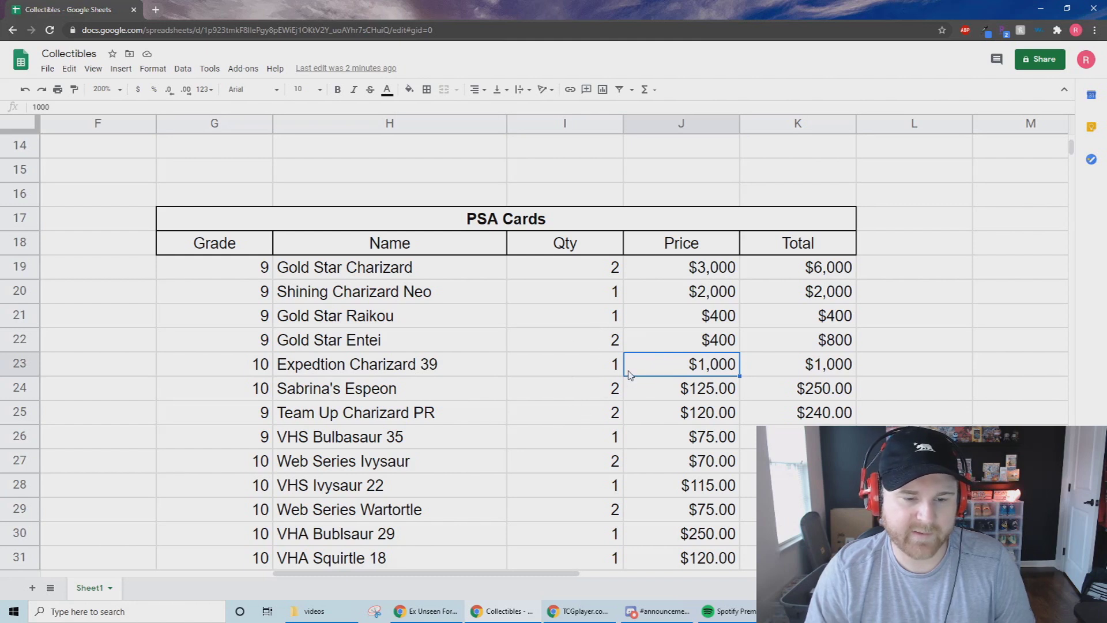
scroll(614, 381, down, 1)
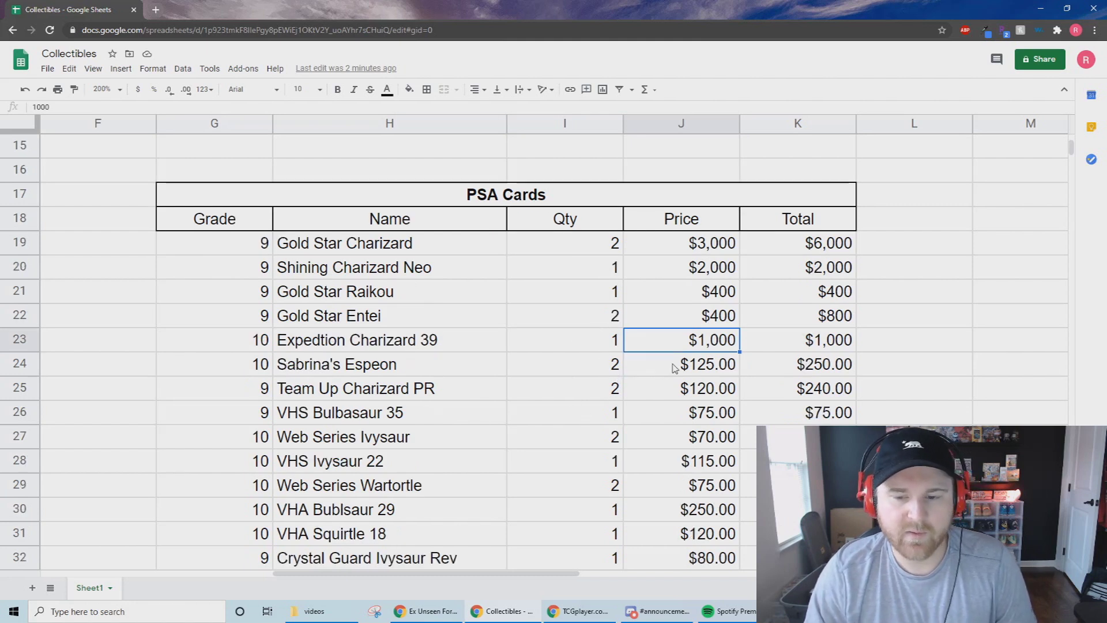
drag(677, 363, 414, 365)
scroll(600, 369, down, 1)
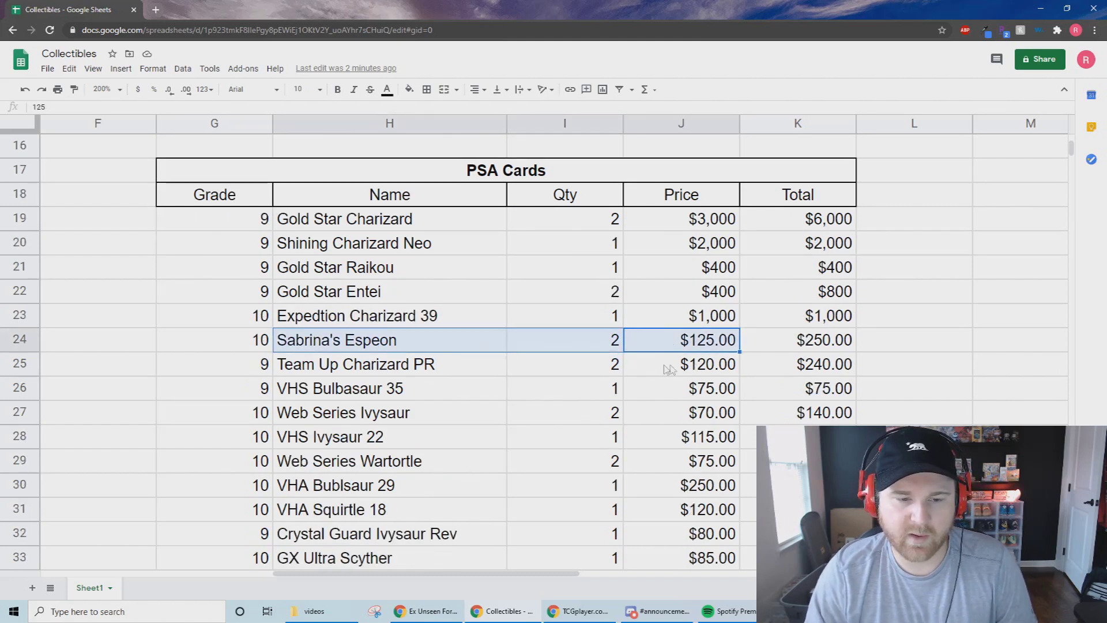
scroll(493, 378, down, 1)
click(363, 344)
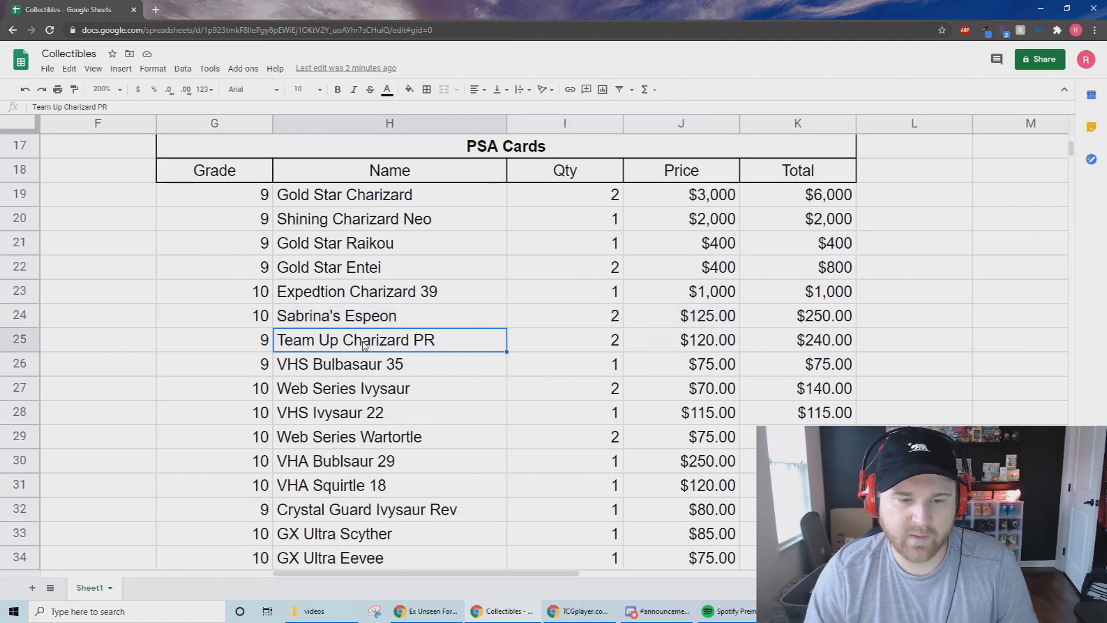
drag(260, 340, 669, 342)
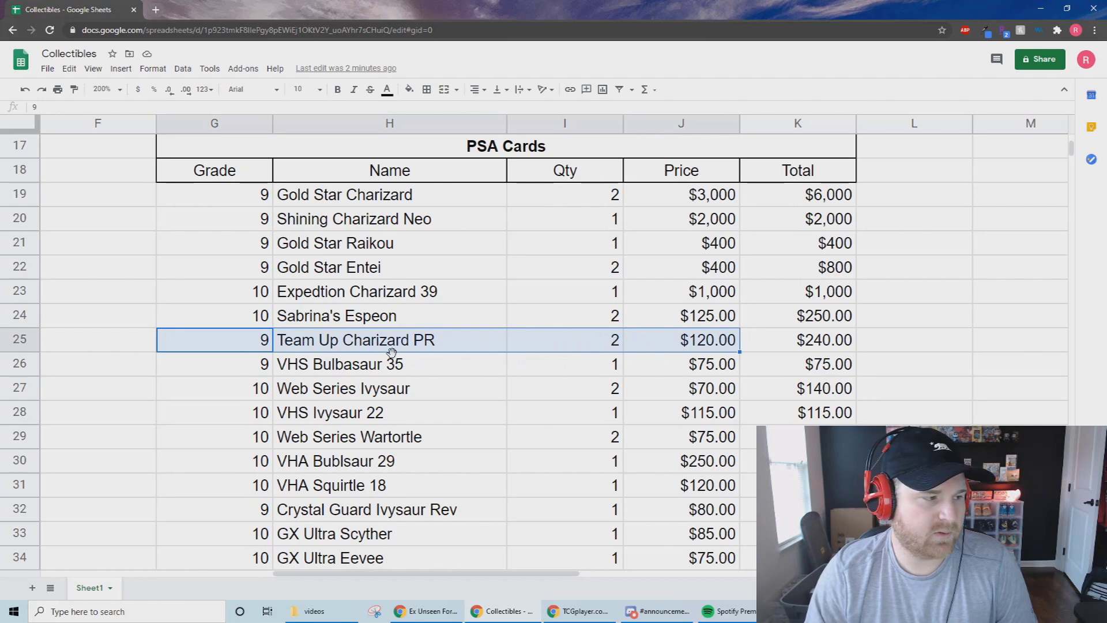
scroll(391, 354, down, 1)
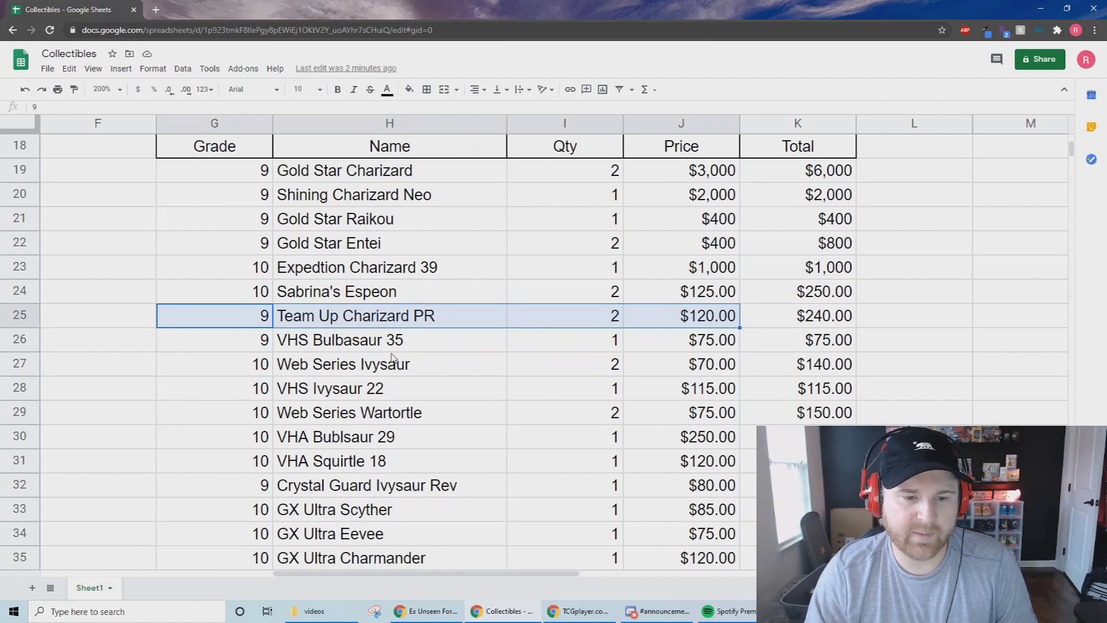
scroll(323, 341, down, 1)
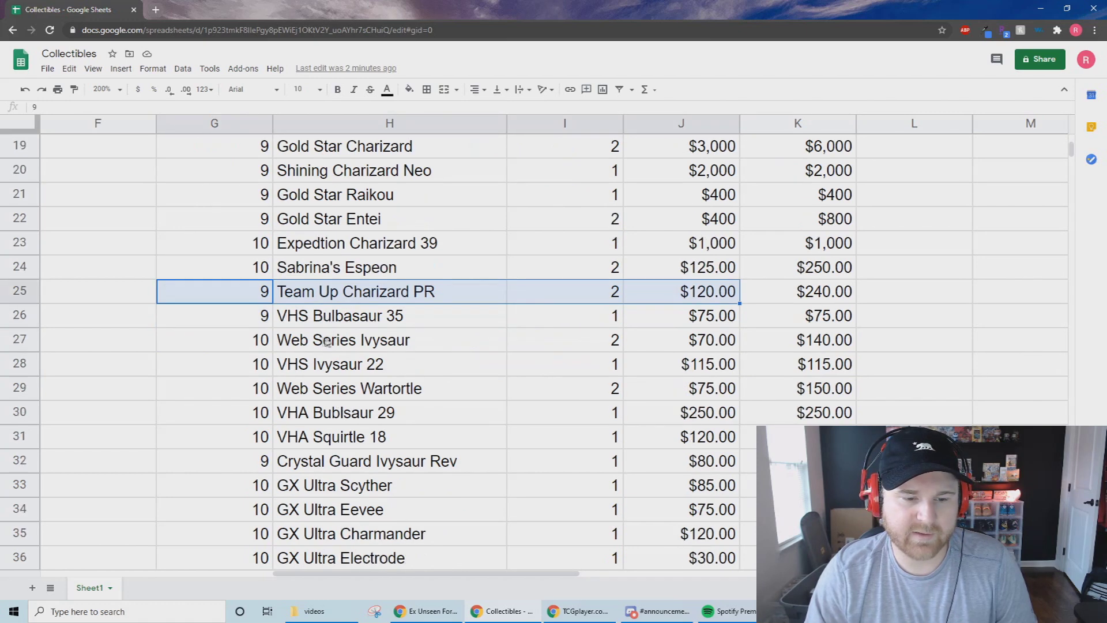
scroll(400, 324, down, 1)
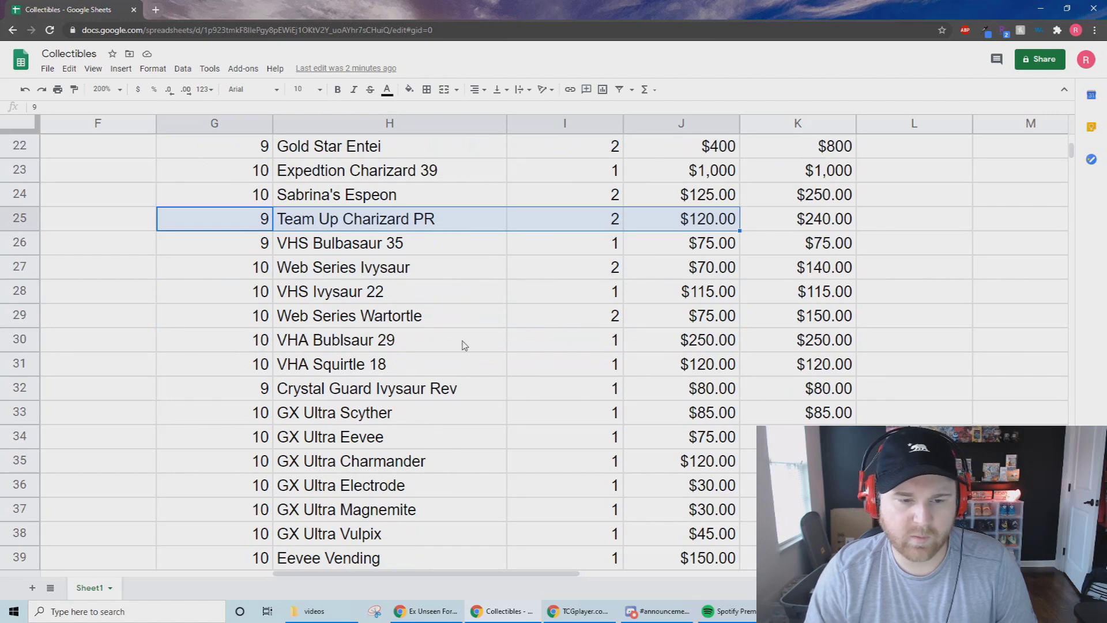
scroll(527, 369, down, 1)
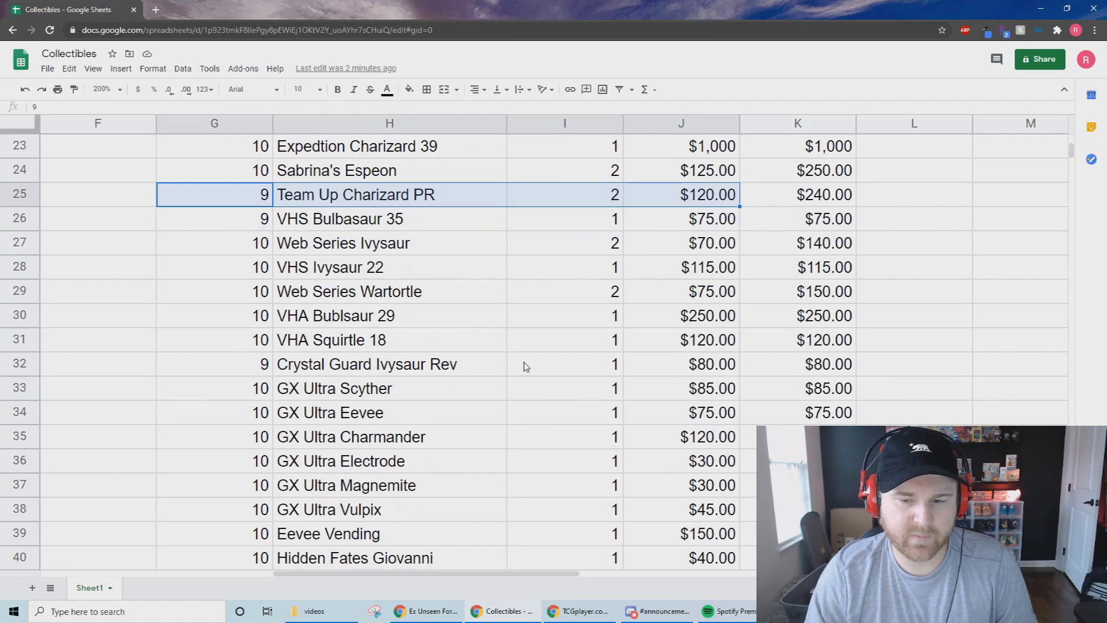
scroll(526, 367, down, 2)
drag(282, 343, 695, 470)
scroll(369, 404, down, 3)
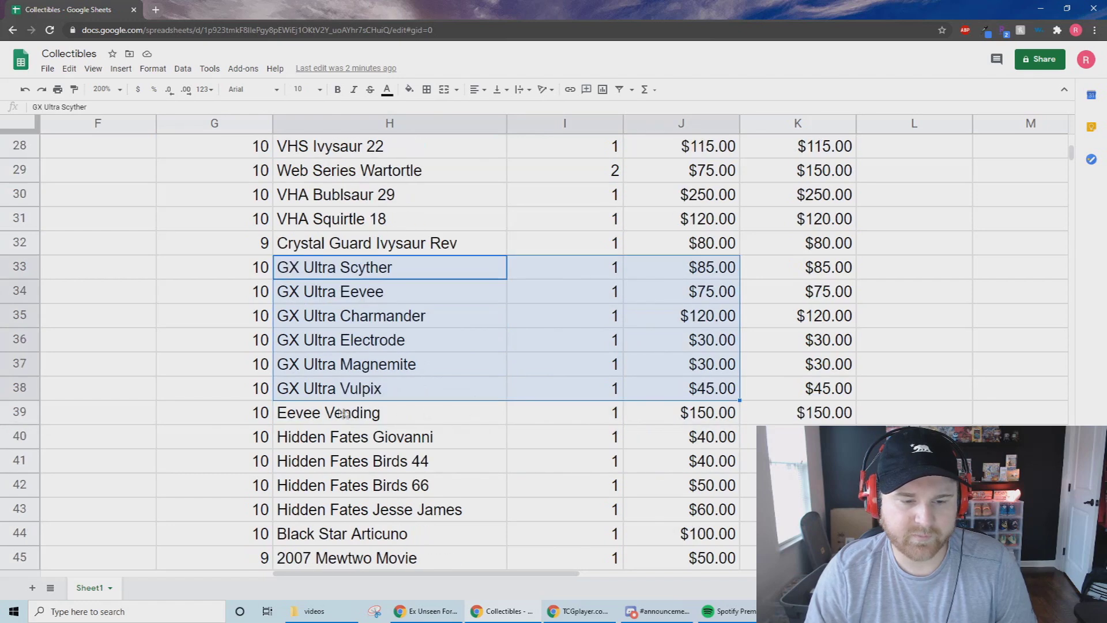
scroll(344, 414, down, 2)
drag(347, 391, 663, 461)
scroll(540, 436, down, 3)
drag(266, 317, 703, 398)
scroll(528, 376, down, 3)
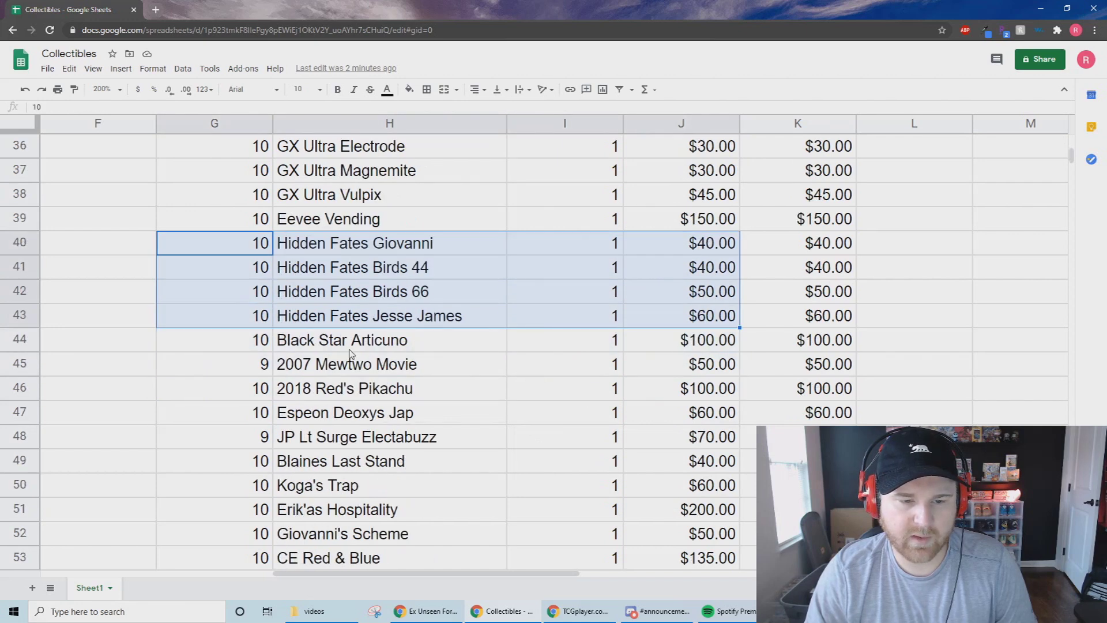
scroll(356, 344, down, 1)
scroll(406, 369, down, 1)
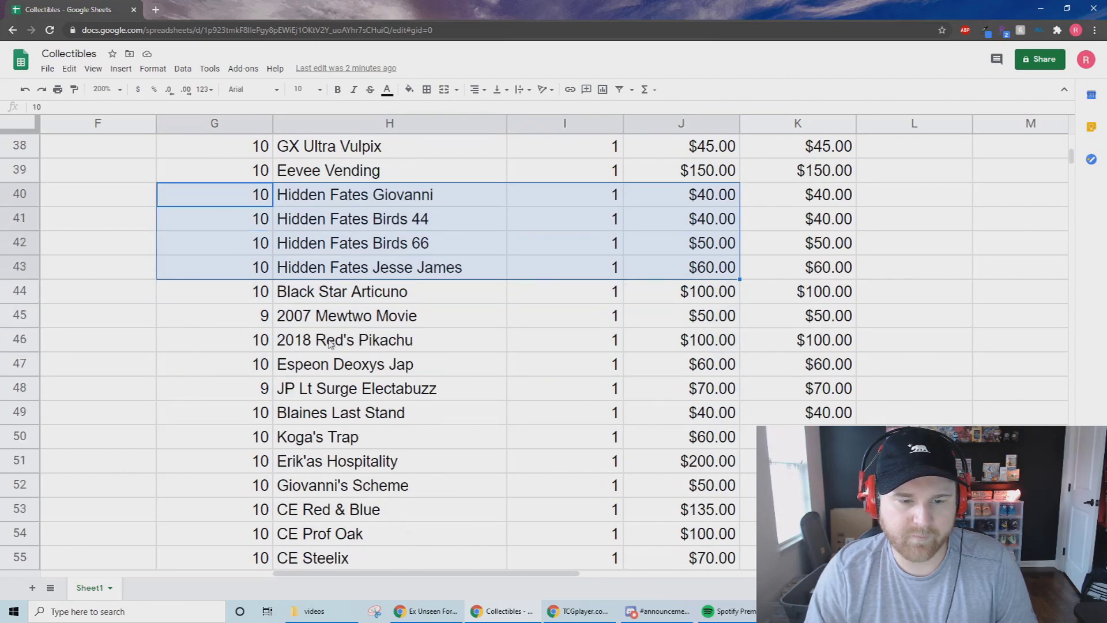
drag(248, 341, 715, 346)
scroll(600, 371, down, 1)
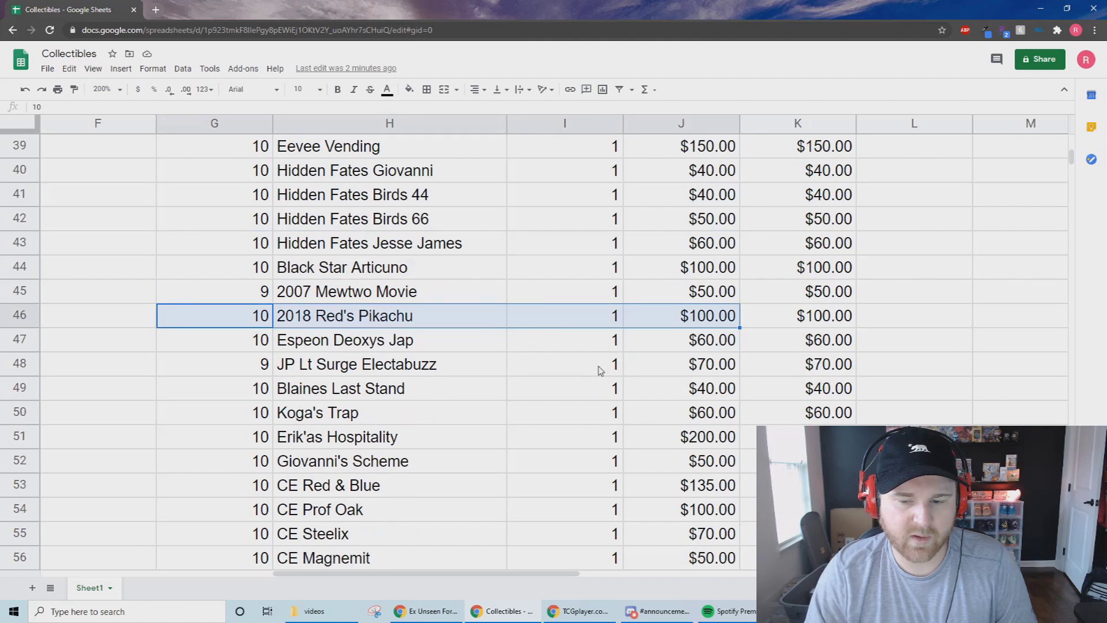
drag(208, 446, 660, 439)
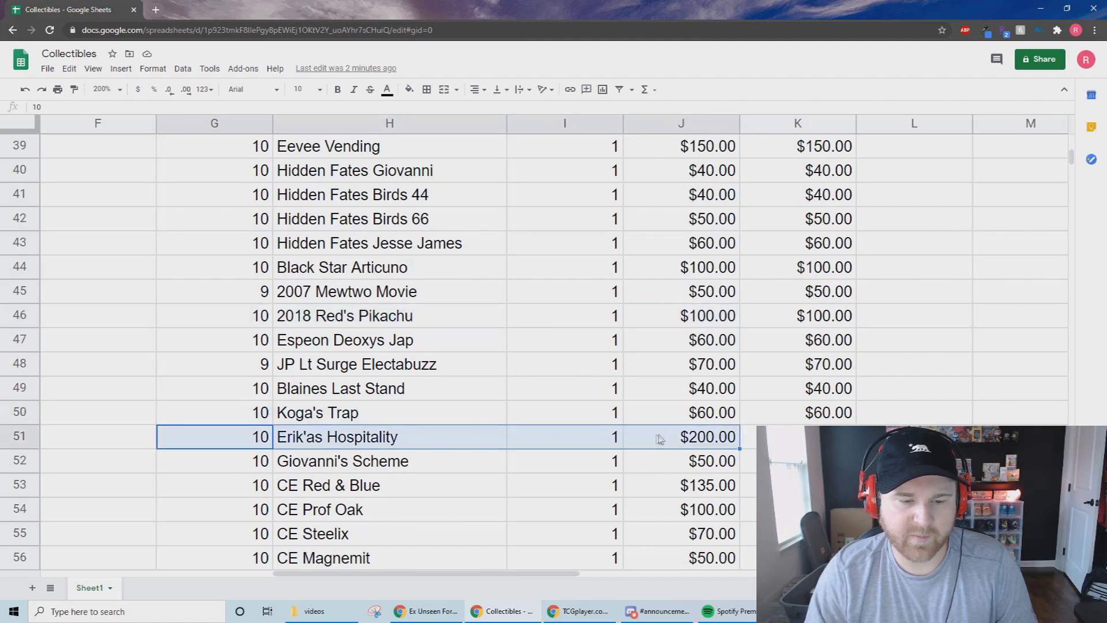
click(296, 440)
Fix the apostrophe in the row 51 name so it reads Erika's Hospitality.
click(49, 106)
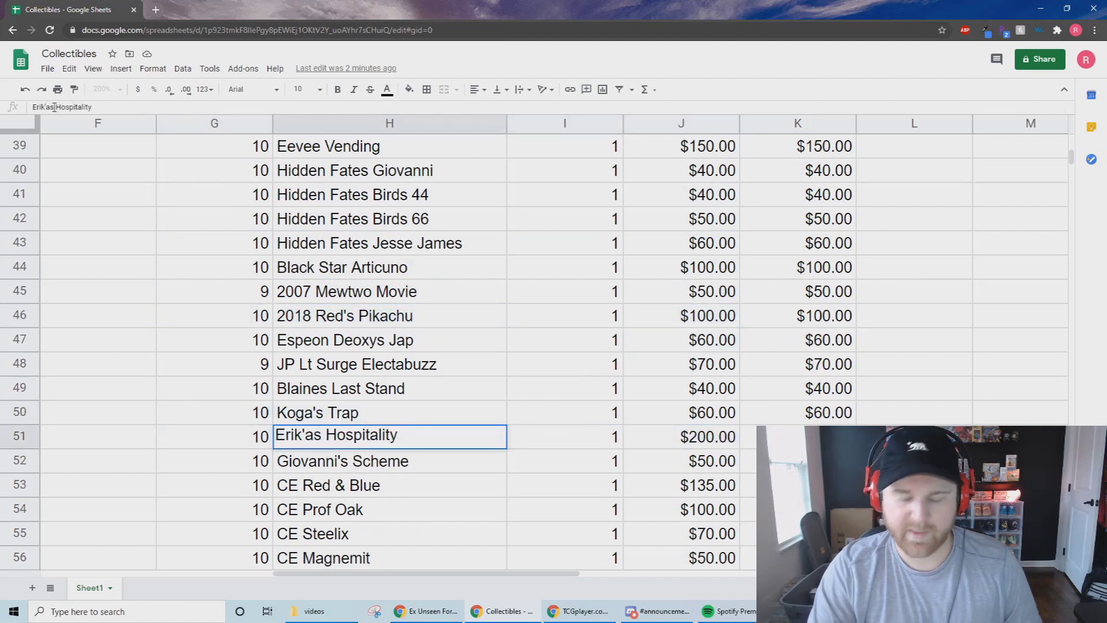
key(BackSpace)
text(')
key(Return)
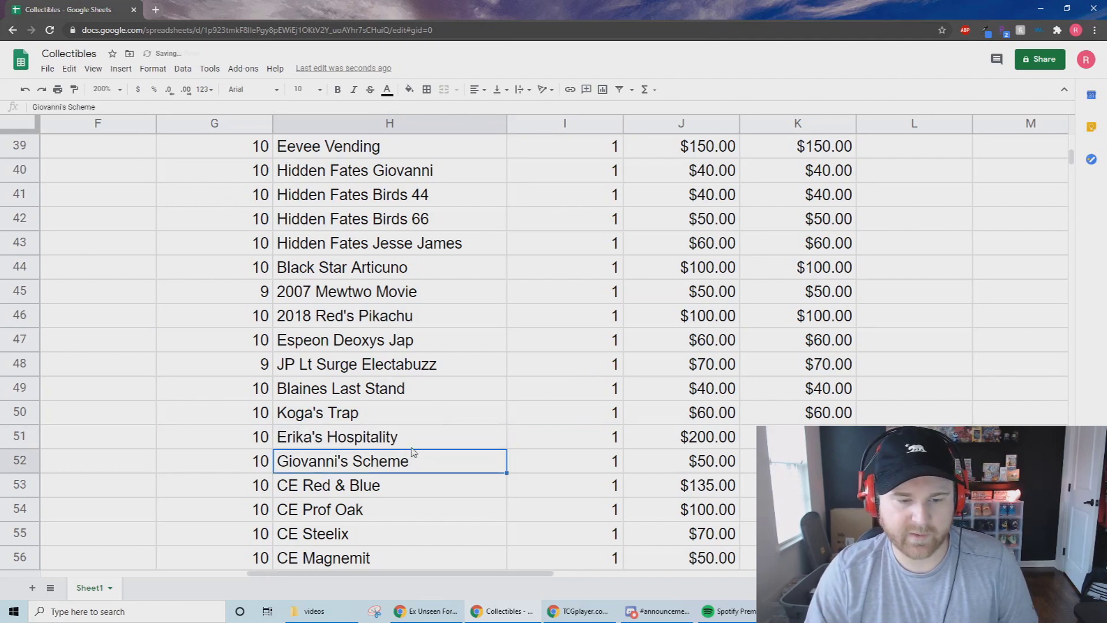
Review the PSA cards from Koga's Trap through the Carddass cards to Evolutions PR Gyarados.
click(641, 422)
scroll(507, 432, down, 1)
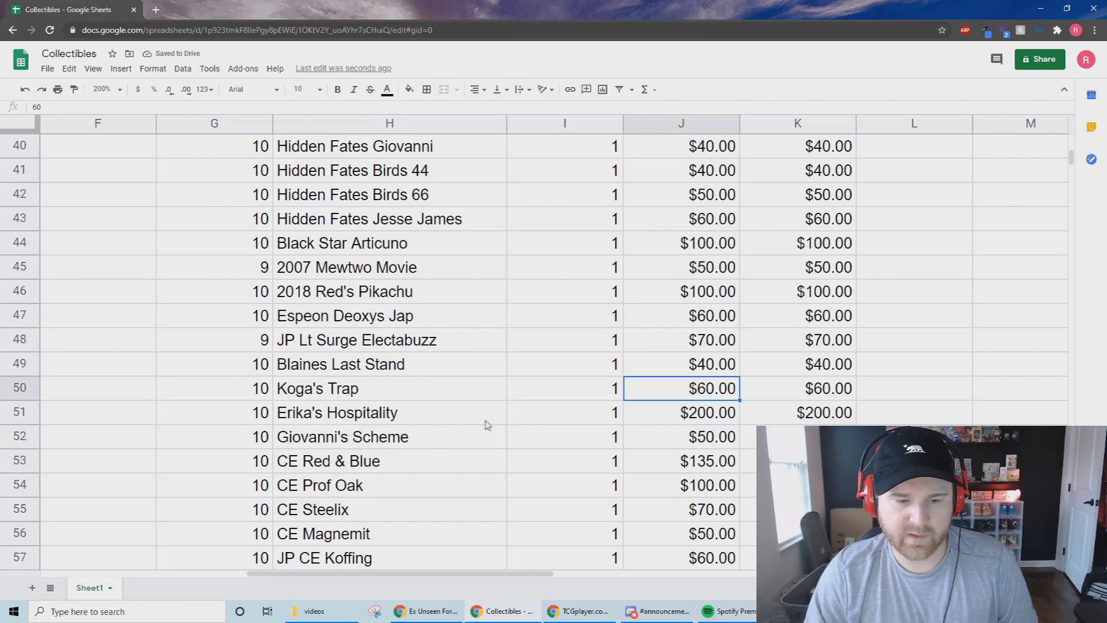
scroll(487, 425, down, 2)
drag(477, 421, 650, 482)
scroll(554, 471, down, 1)
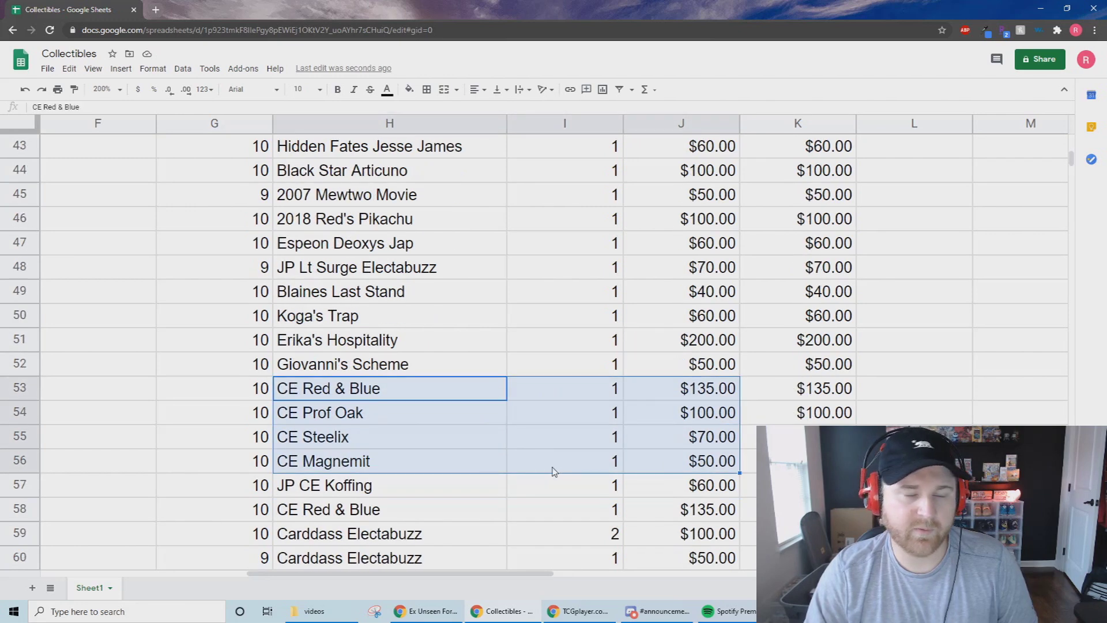
scroll(553, 470, down, 1)
scroll(547, 465, down, 1)
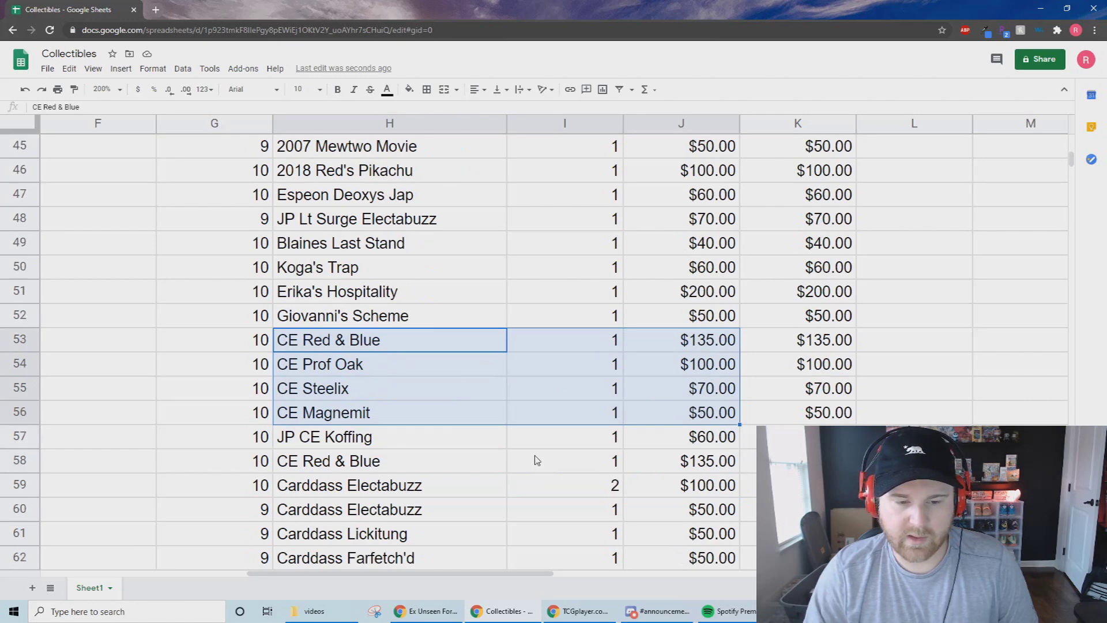
scroll(536, 460, down, 2)
scroll(401, 435, down, 5)
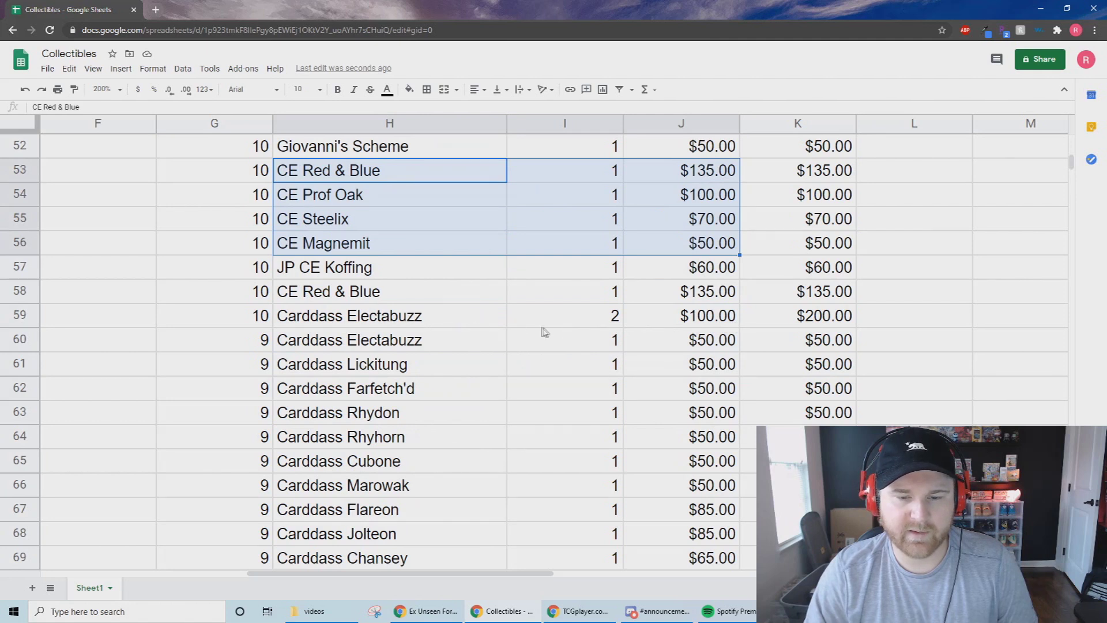
scroll(670, 330, down, 1)
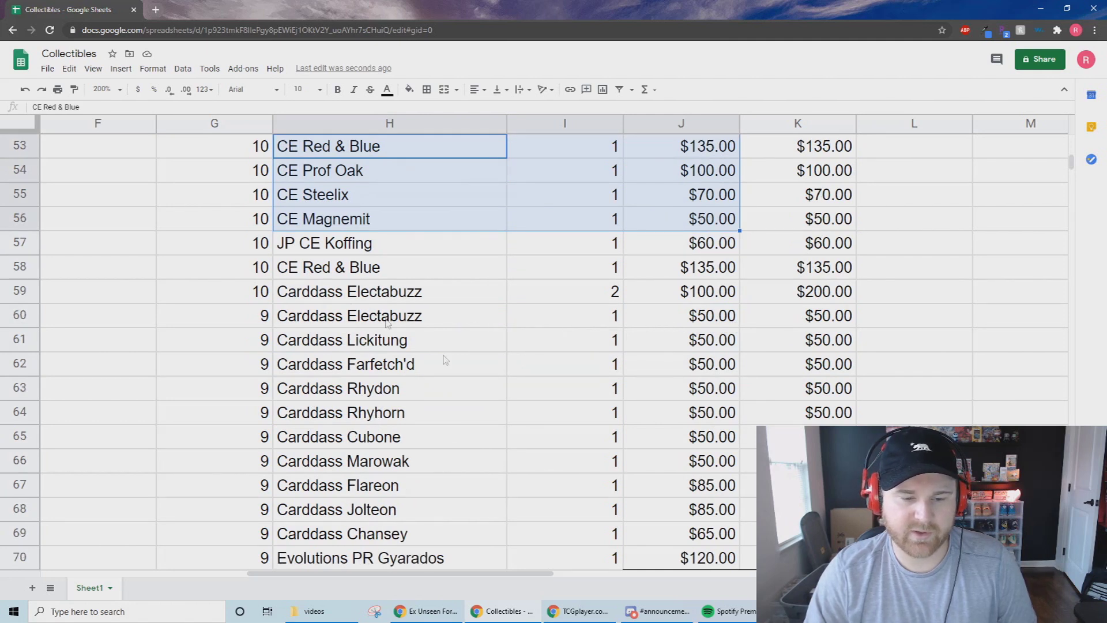
drag(311, 390, 440, 507)
scroll(390, 363, down, 3)
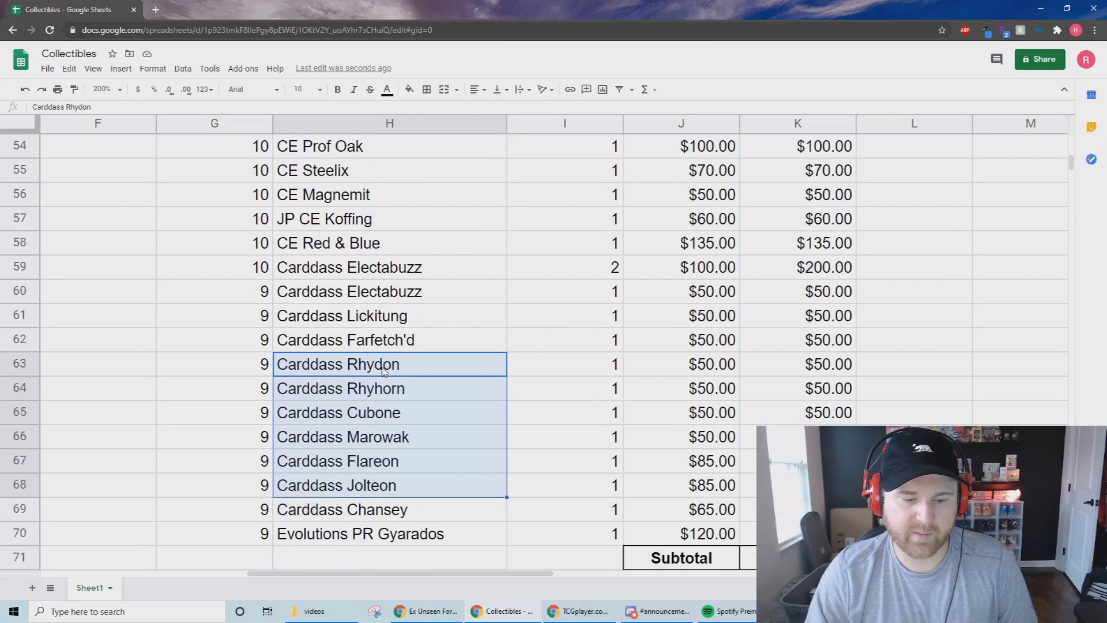
drag(256, 487, 680, 486)
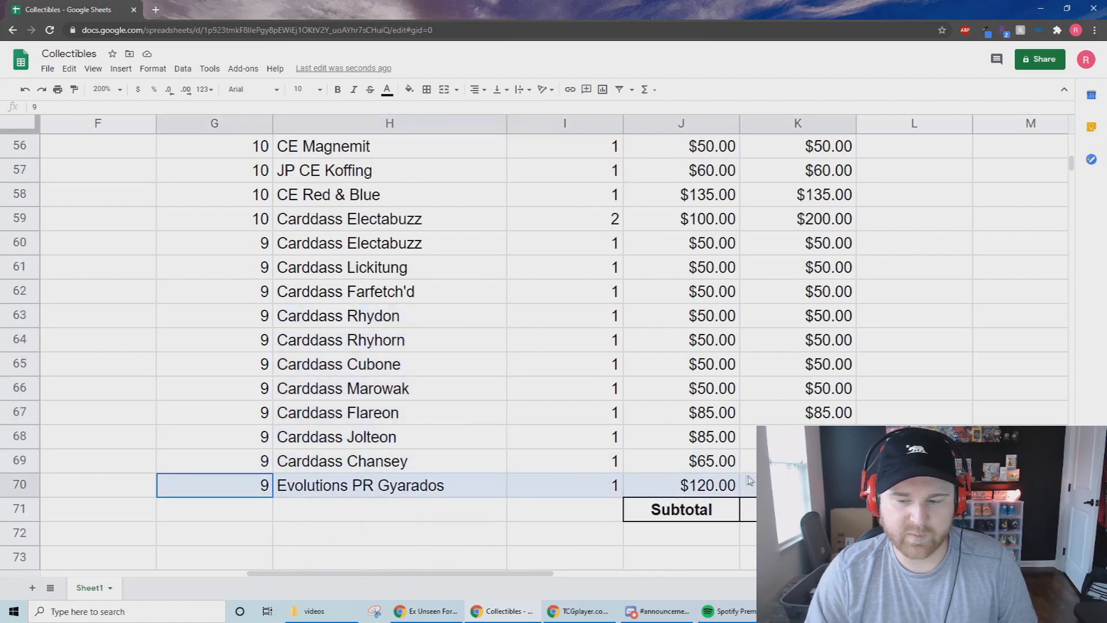
Verify the =SUM(K19:K70) subtotal of $14,530, select the Qty column, and scroll back up.
click(747, 508)
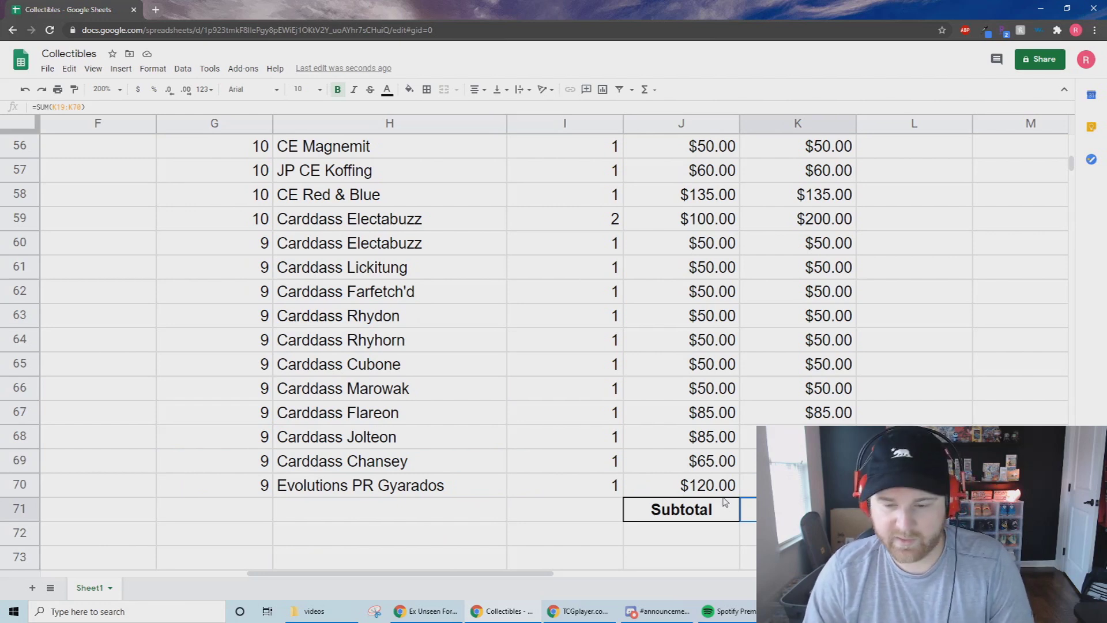
scroll(351, 376, down, 2)
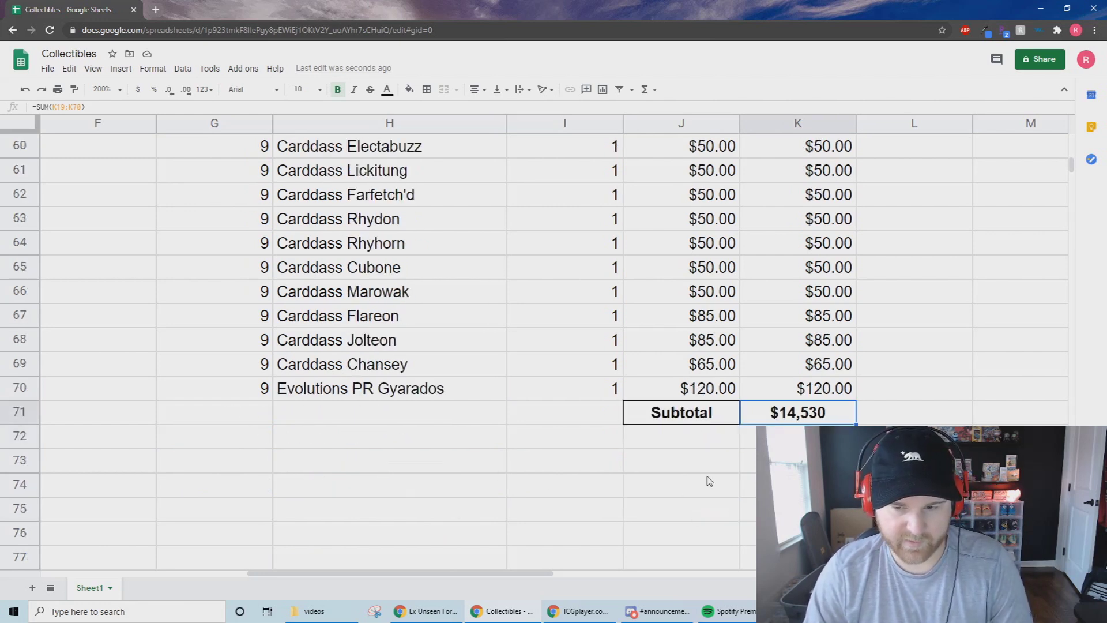
scroll(710, 480, up, 2)
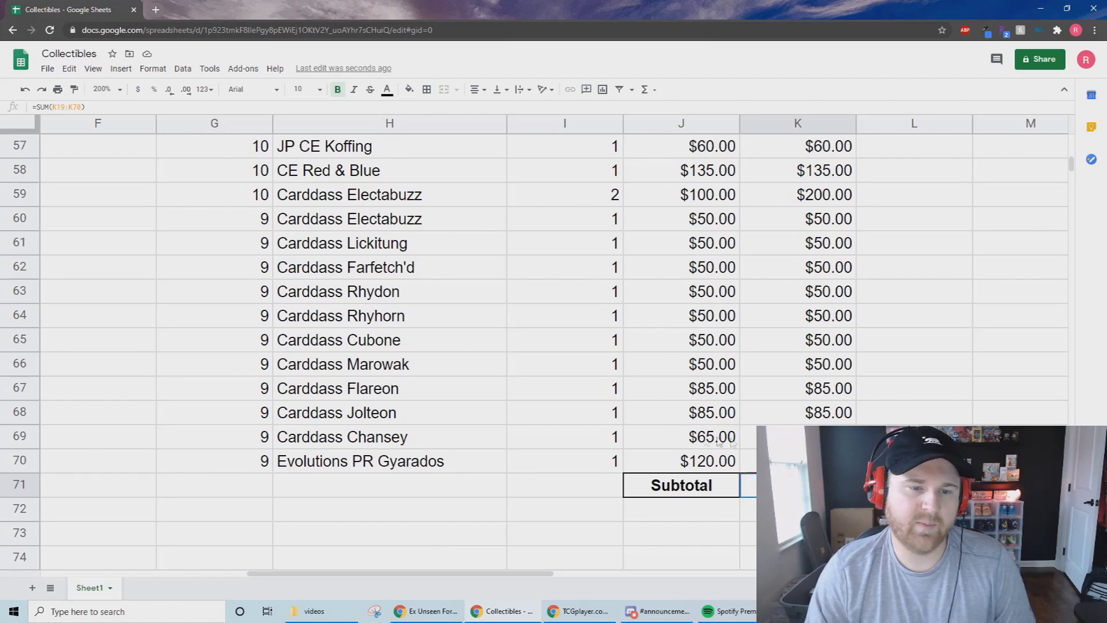
scroll(629, 456, up, 1)
drag(600, 485, 567, 555)
scroll(562, 519, down, 4)
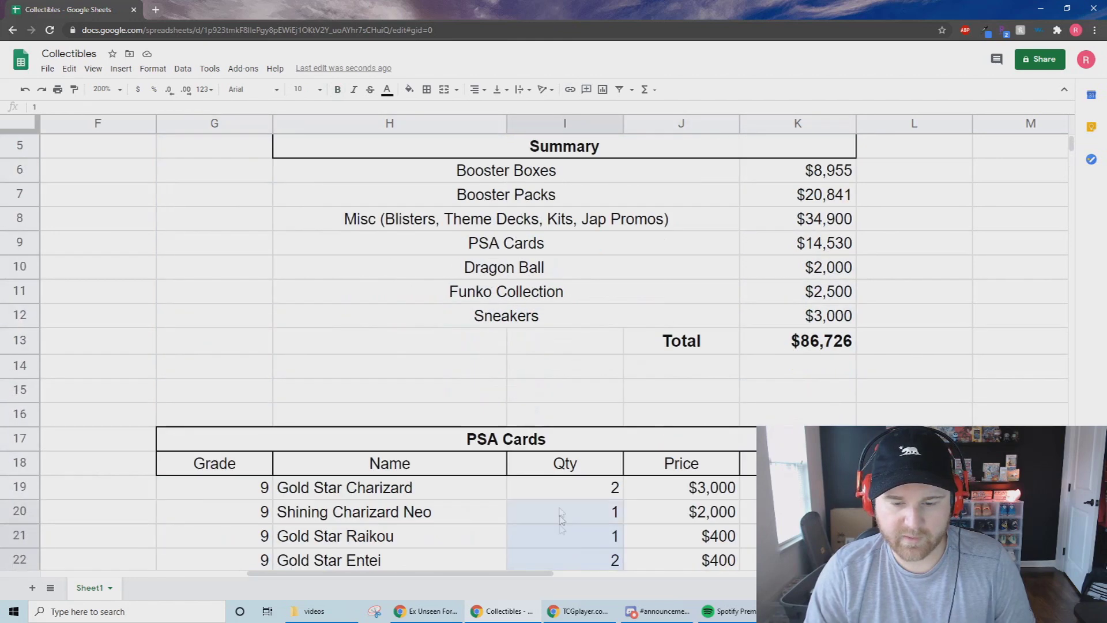
scroll(559, 484, down, 3)
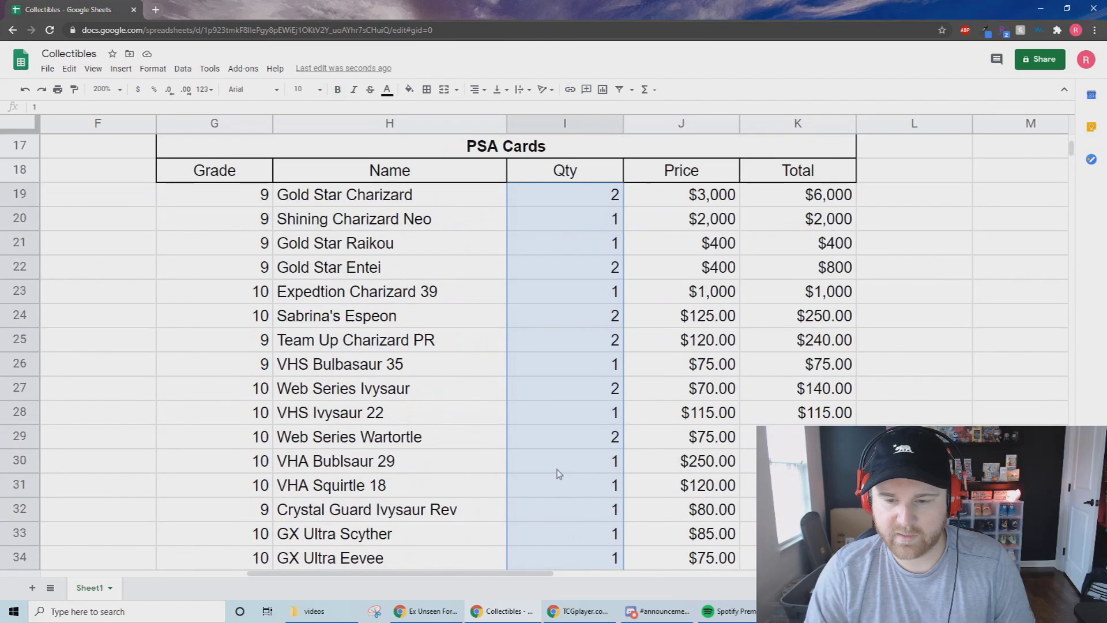
scroll(559, 484, up, 2)
drag(820, 243, 807, 271)
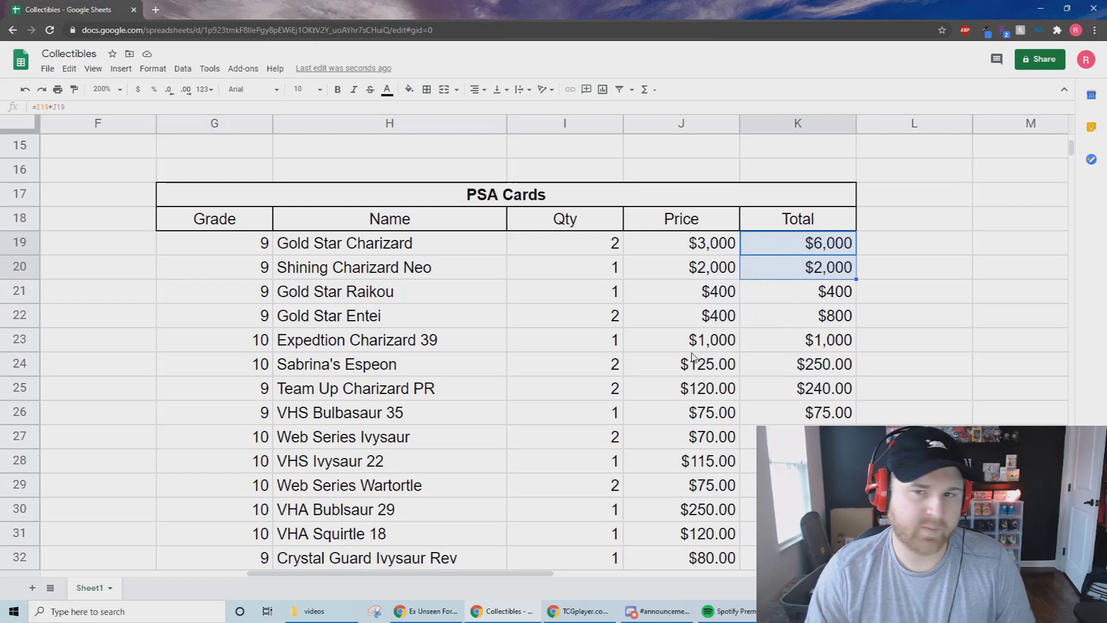
scroll(692, 354, up, 4)
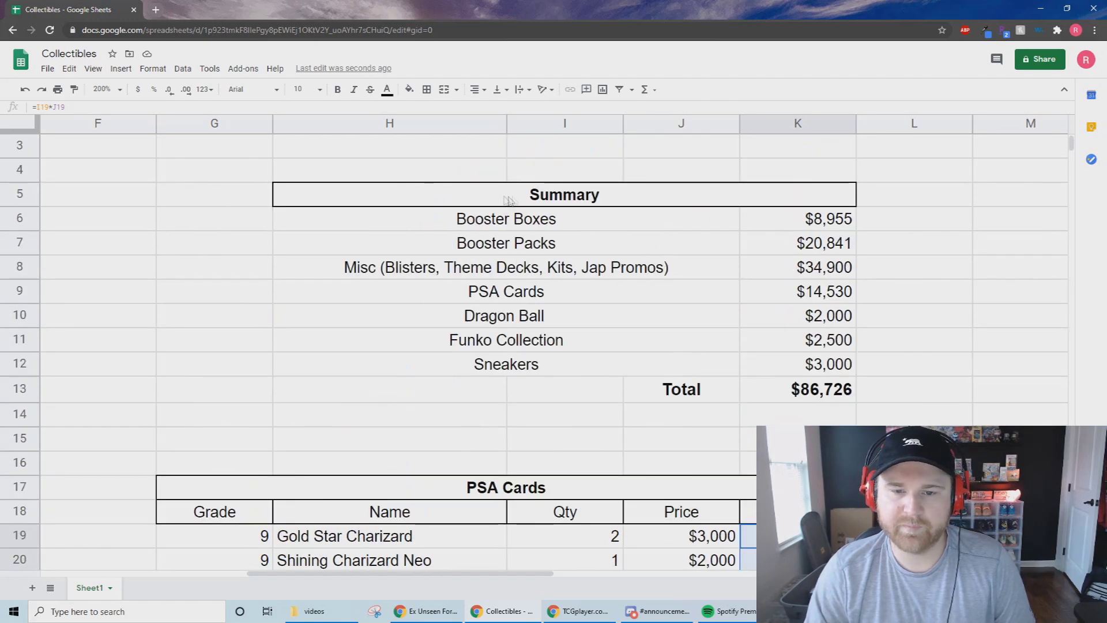
Check Summary values K6:K12 and the =SUM(K6:K12) $86,726 total, then scroll left to Booster Boxes.
drag(790, 224, 789, 261)
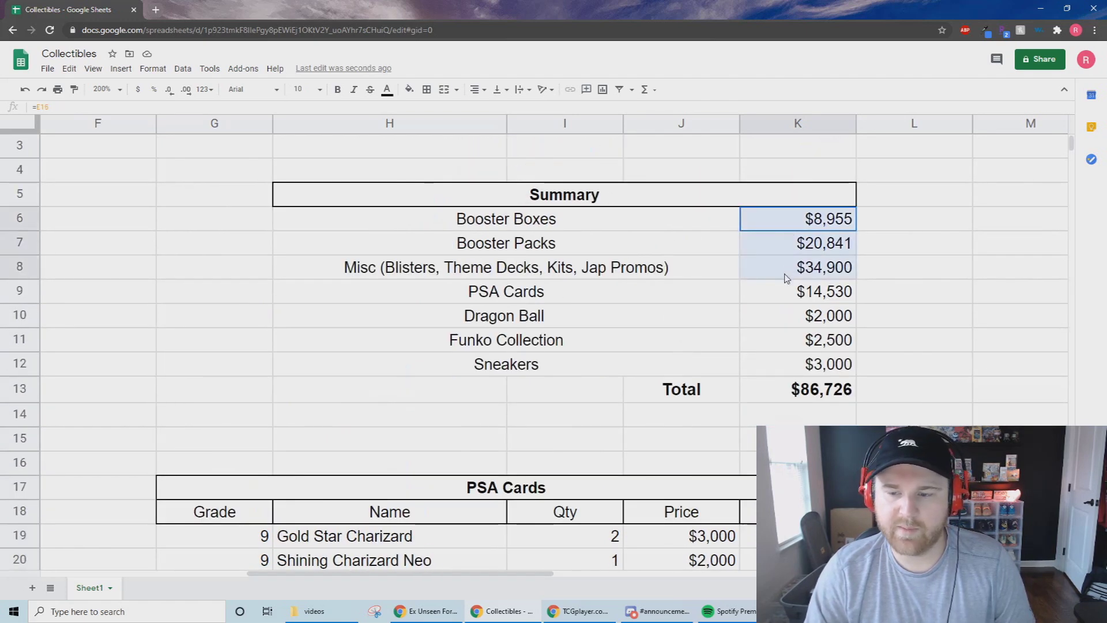
drag(786, 278, 786, 296)
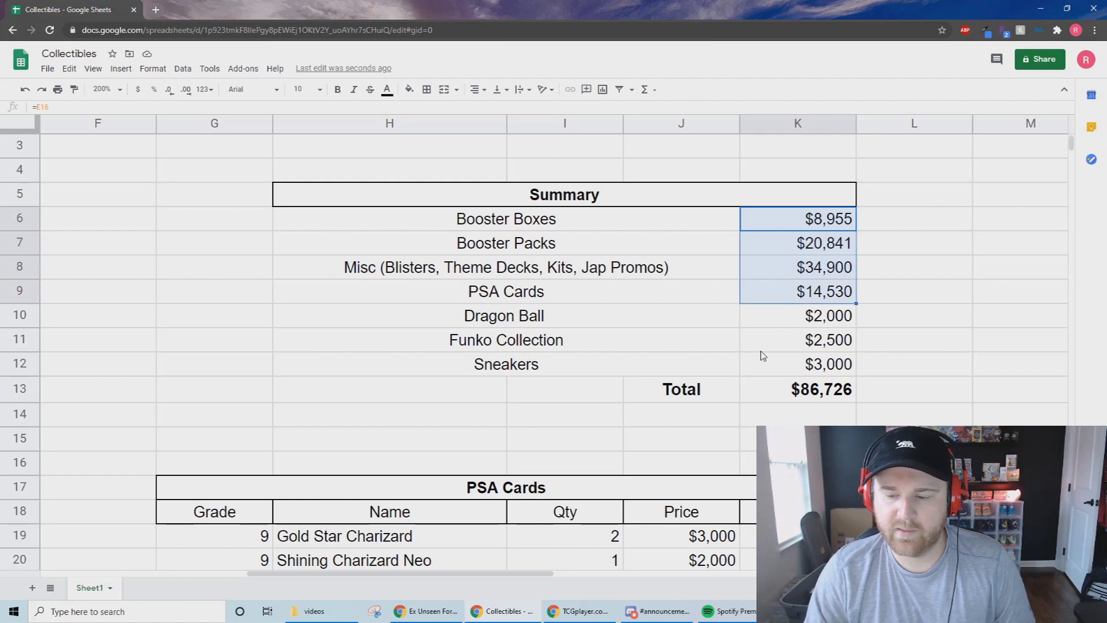
click(796, 316)
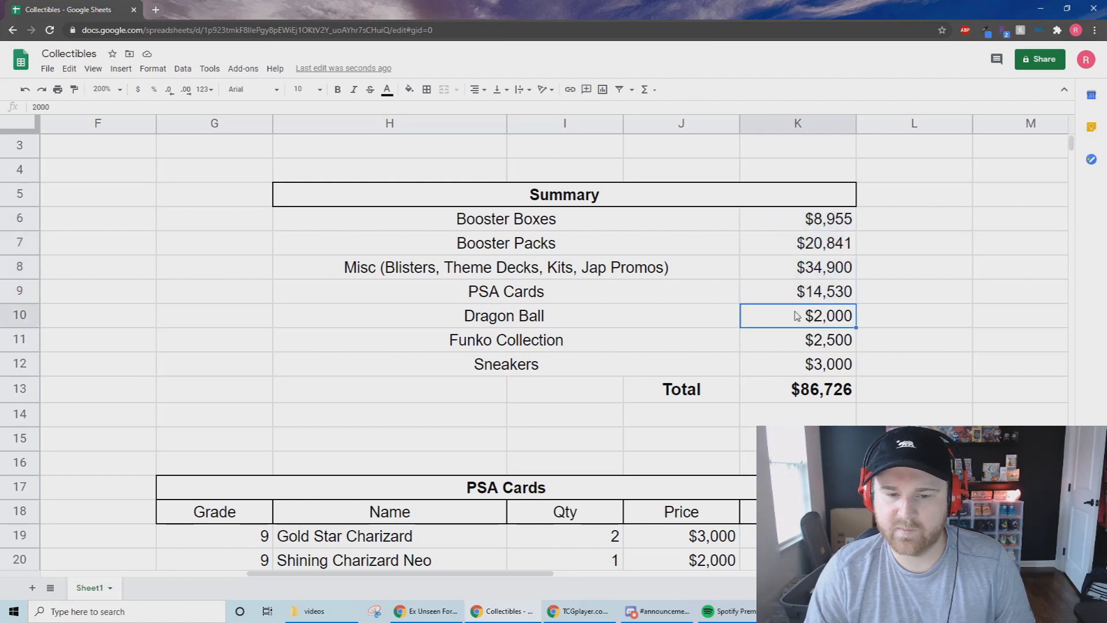
click(783, 349)
click(786, 366)
click(785, 321)
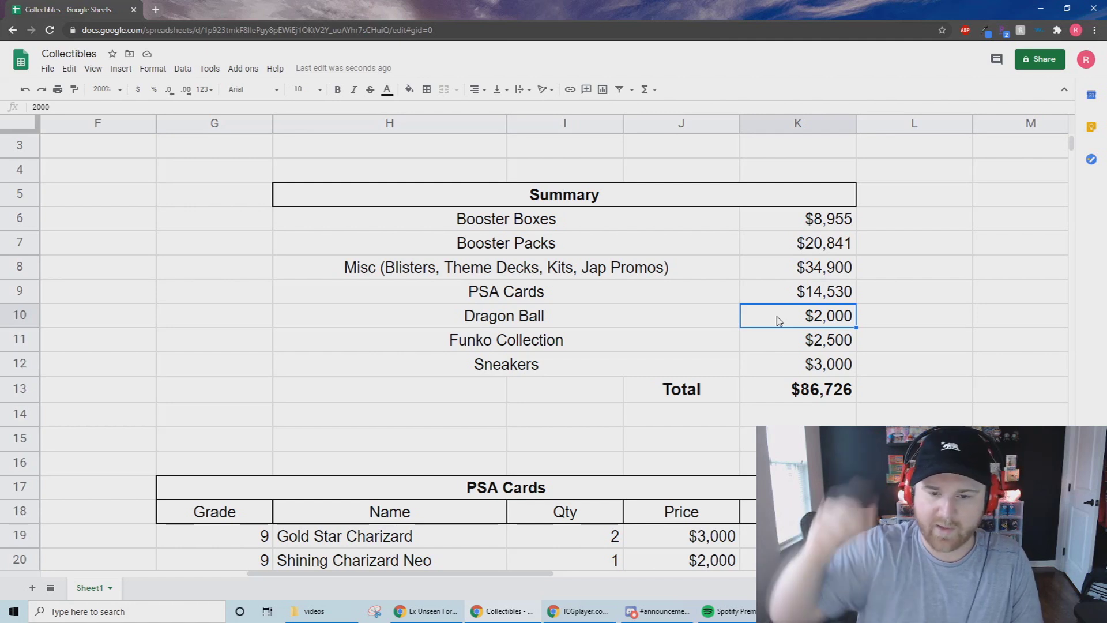
key(Down)
key(Down)
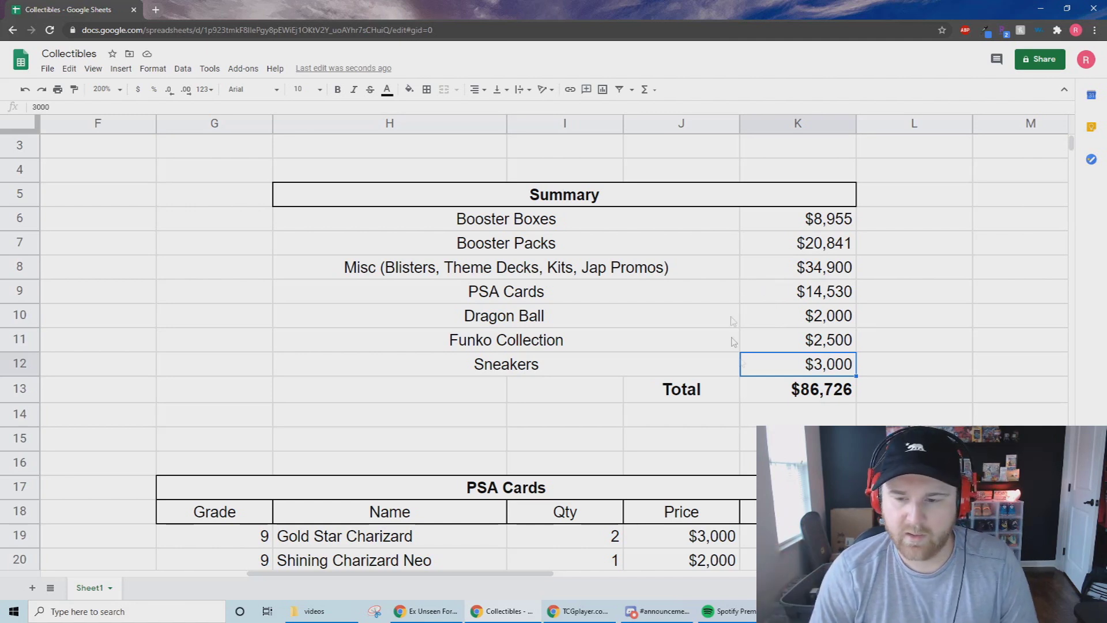
click(796, 401)
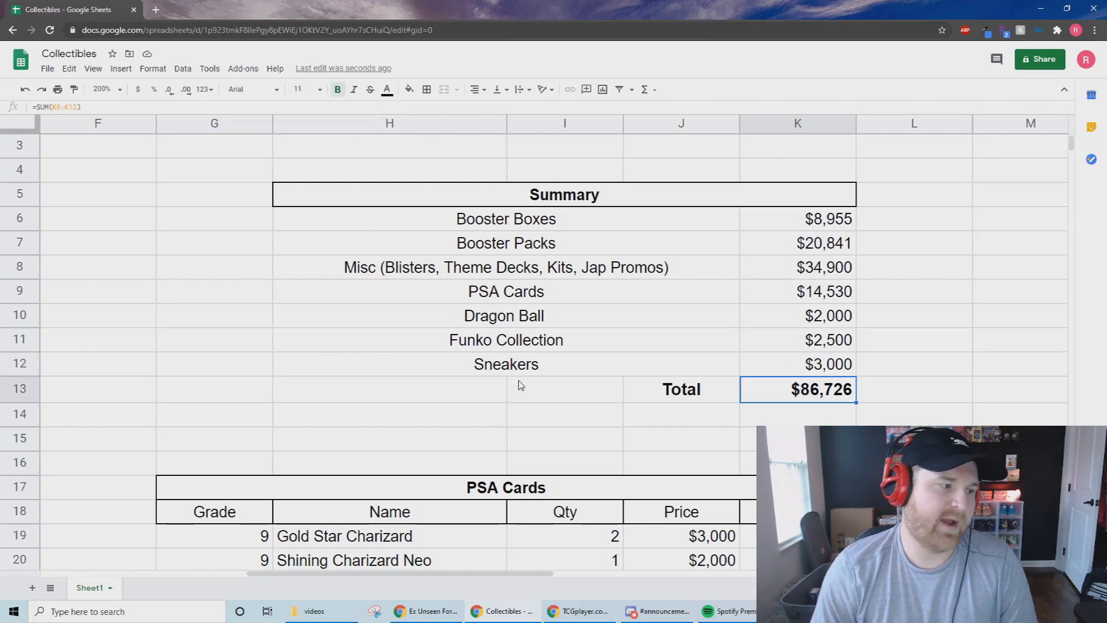
drag(517, 573, 314, 574)
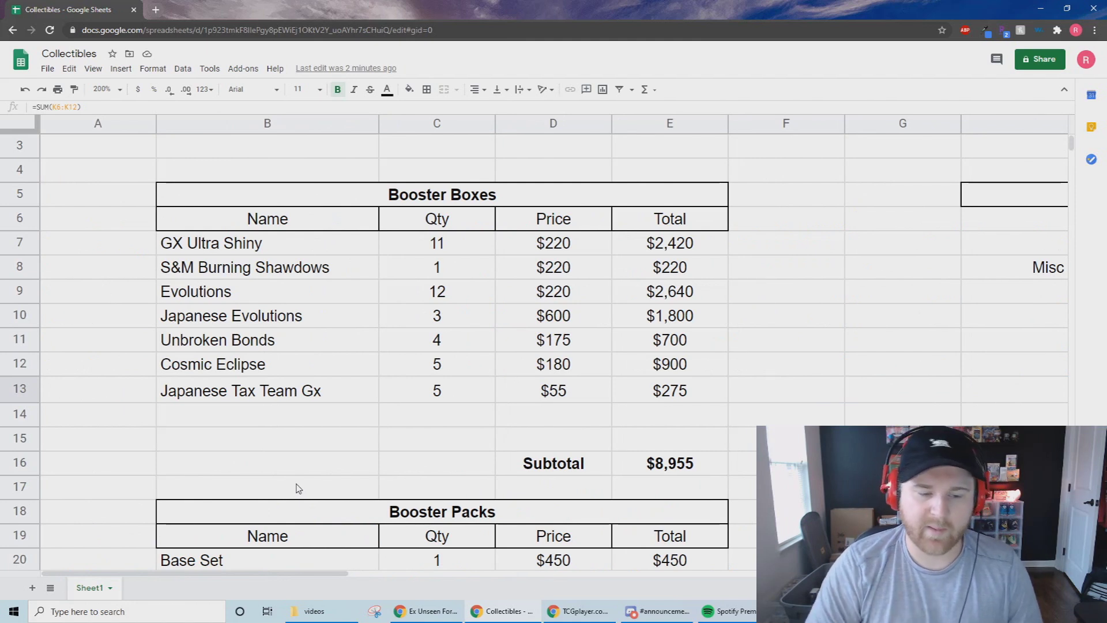
Select pack prices D20:D23 and scroll through the rows down to Japanese Neo Discovery.
click(413, 226)
scroll(413, 233, down, 1)
scroll(426, 260, down, 5)
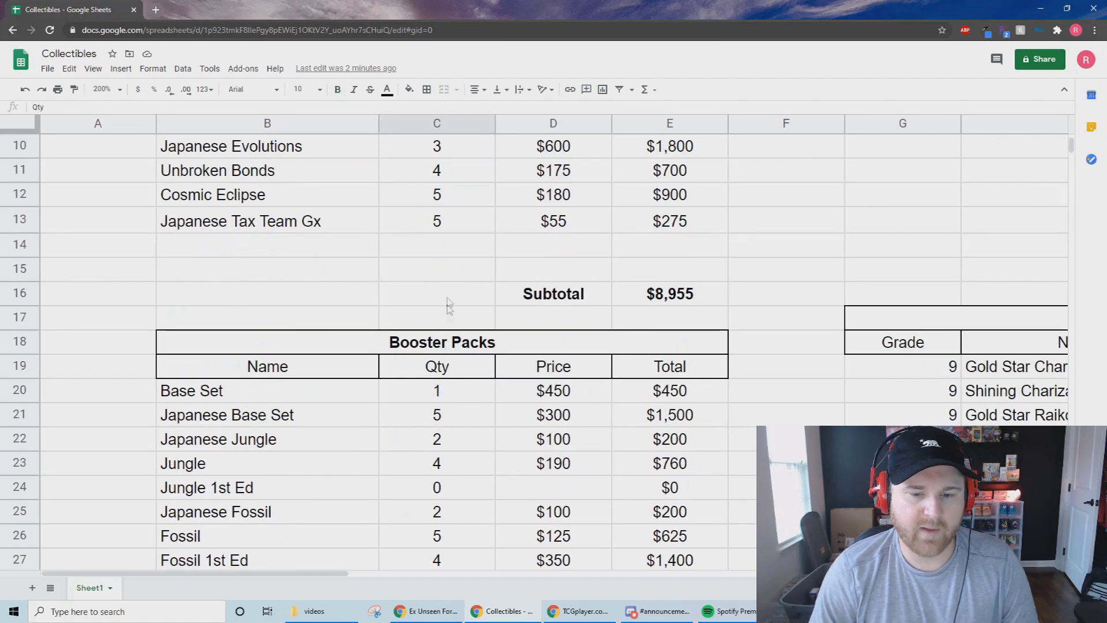
click(544, 327)
drag(544, 329, 561, 387)
scroll(561, 393, down, 3)
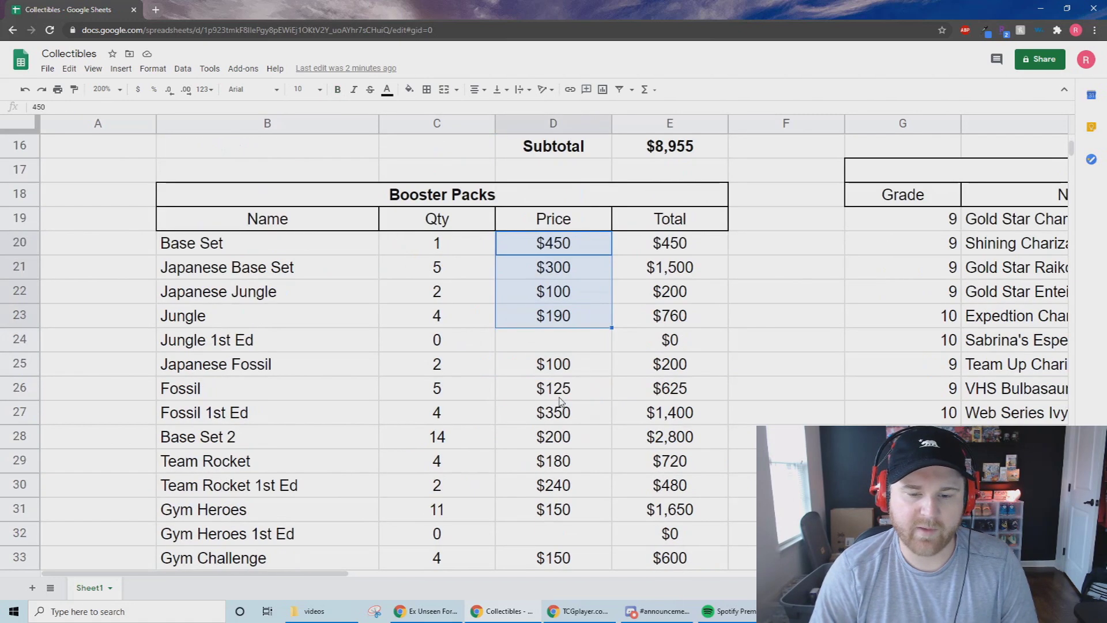
scroll(561, 398, down, 2)
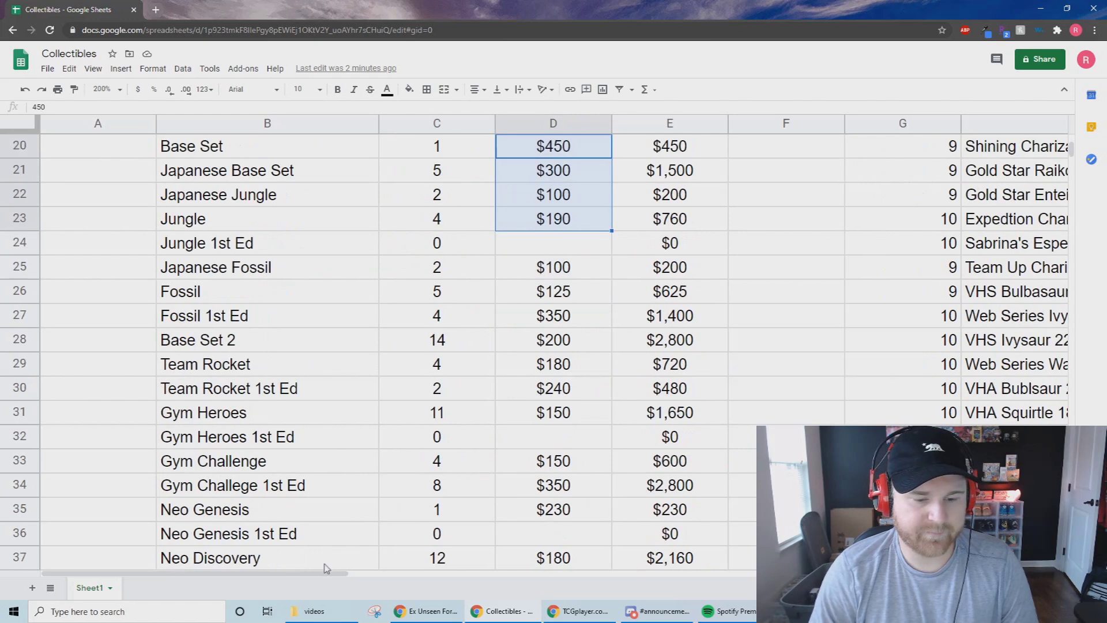
scroll(352, 340, down, 3)
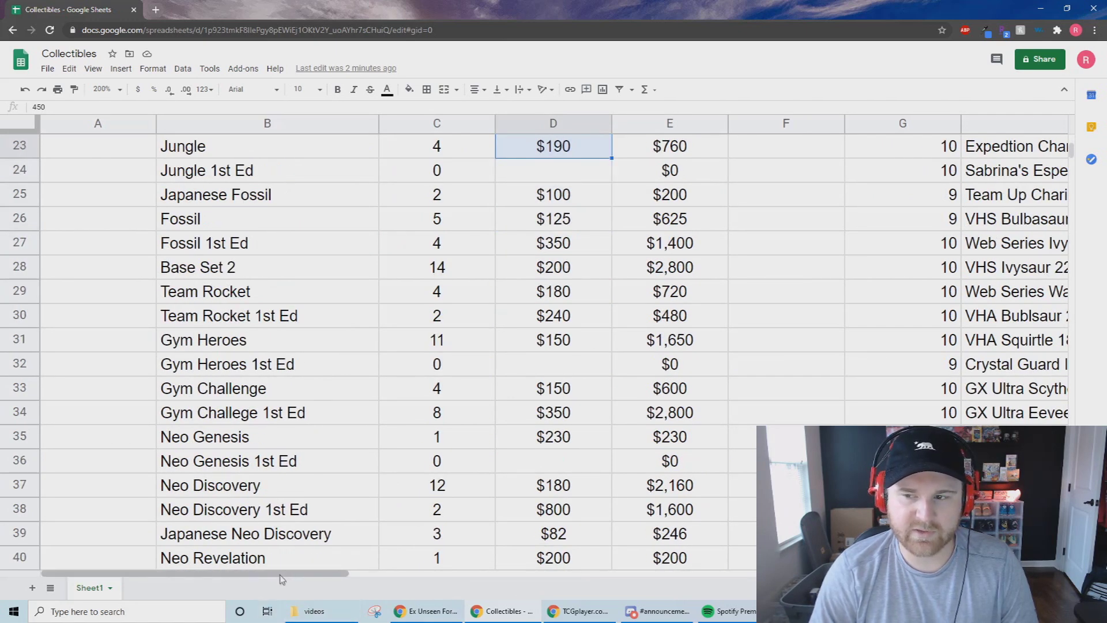
scroll(274, 499, up, 1)
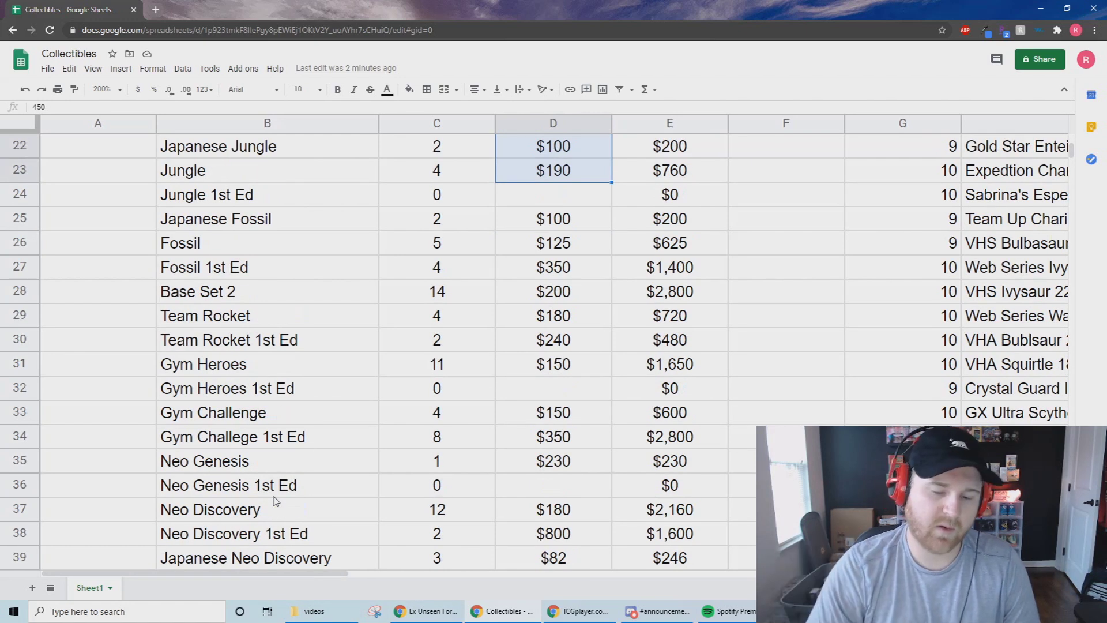